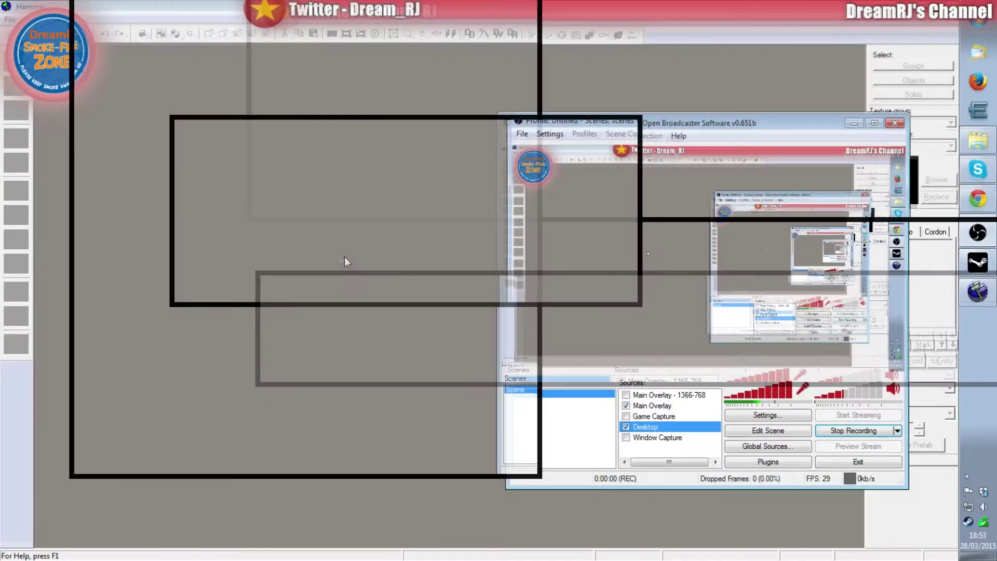
Step: Open the map file sp_tutorialmap.vmf from the Portal 2 sdk_content maps folder
{"action": "left_click", "coordinate": [346, 257]}
{"action": "key", "text": "ctrl+o"}
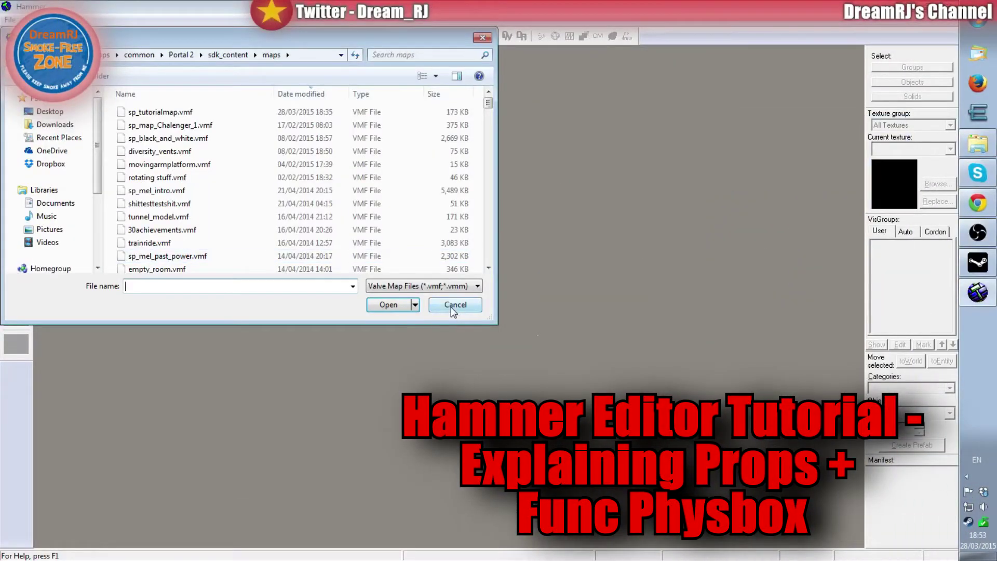
{"action": "left_click", "coordinate": [199, 112]}
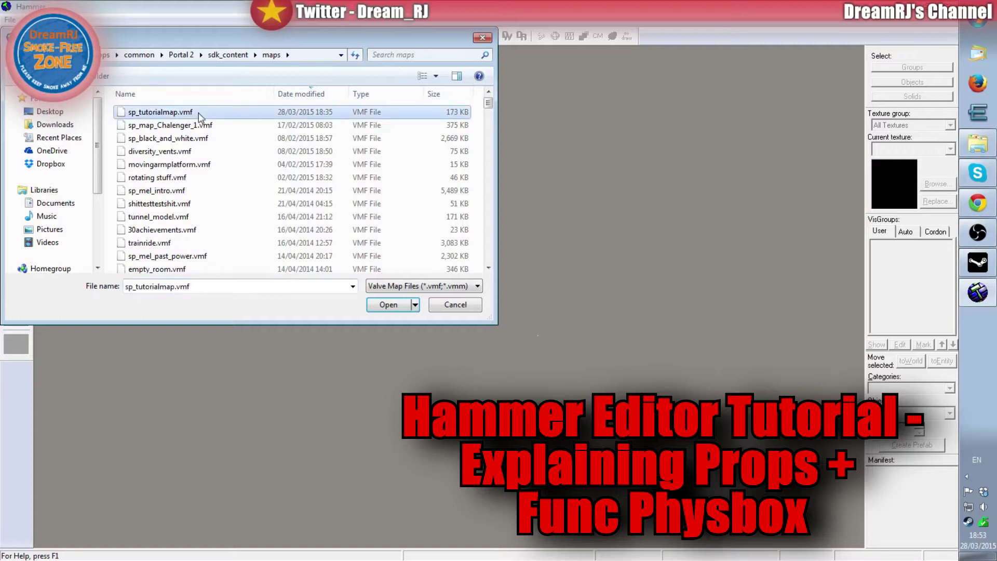
{"action": "left_click", "coordinate": [389, 305]}
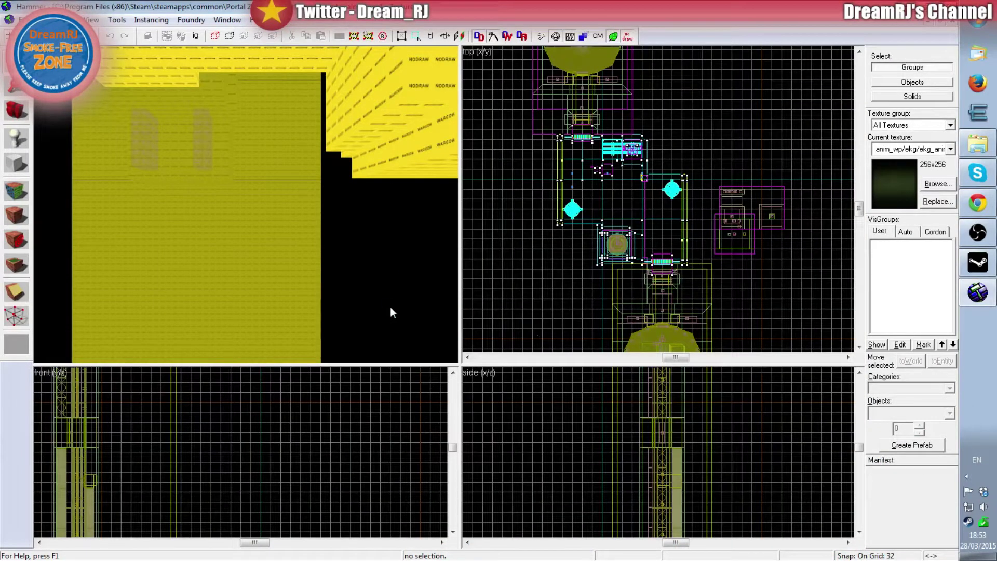
Step: Place a prop_static entity on the dark chamber floor, near the white dome and the yellow panel
{"action": "key", "text": "z"}
{"action": "key", "text": "w"}
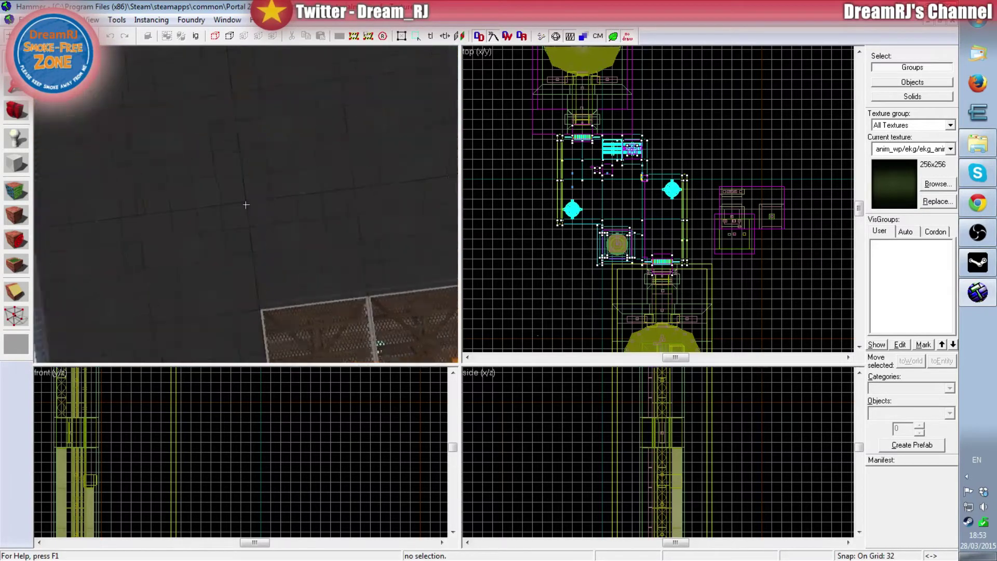
{"action": "key", "text": "a"}
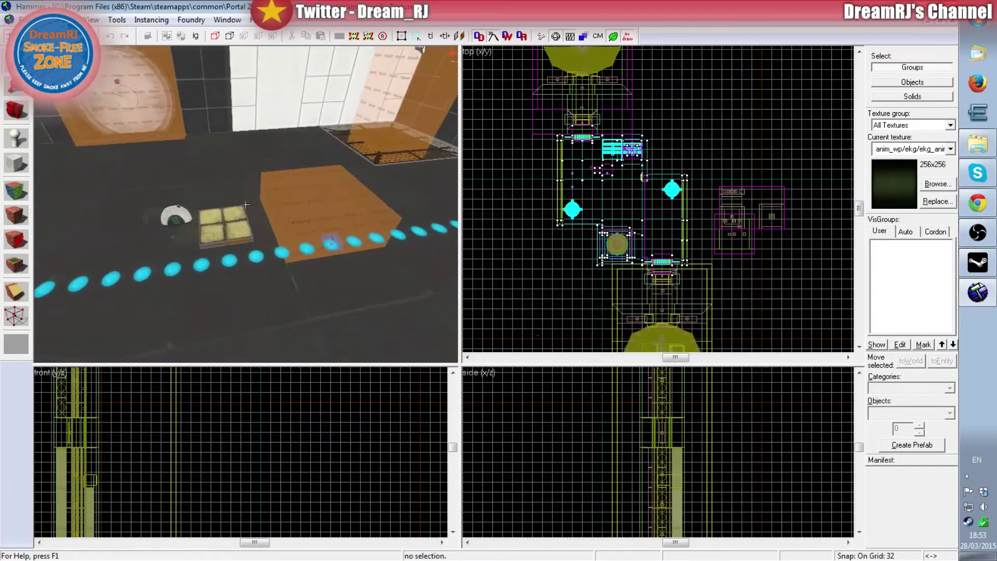
{"action": "key", "text": "w"}
{"action": "key", "text": "z"}
{"action": "key", "text": "z"}
{"action": "key", "text": "s"}
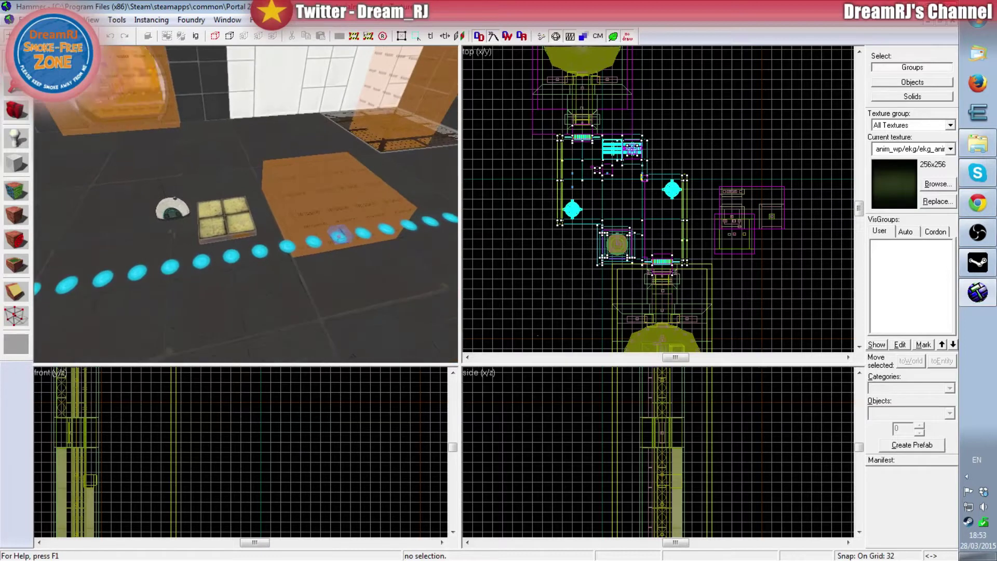
{"action": "key", "text": "z"}
{"action": "left_click", "coordinate": [16, 138]}
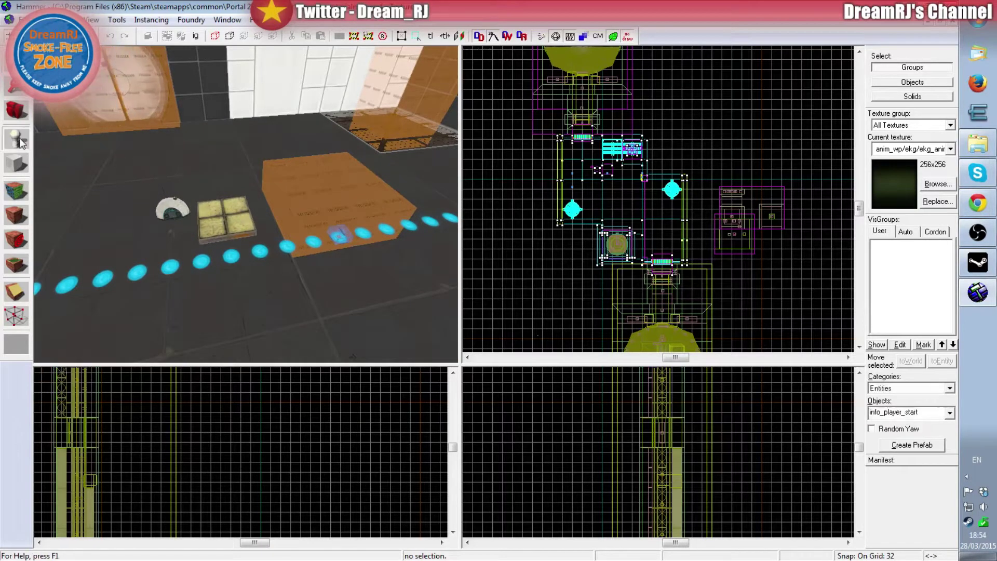
{"action": "key", "text": "z"}
{"action": "key", "text": "z"}
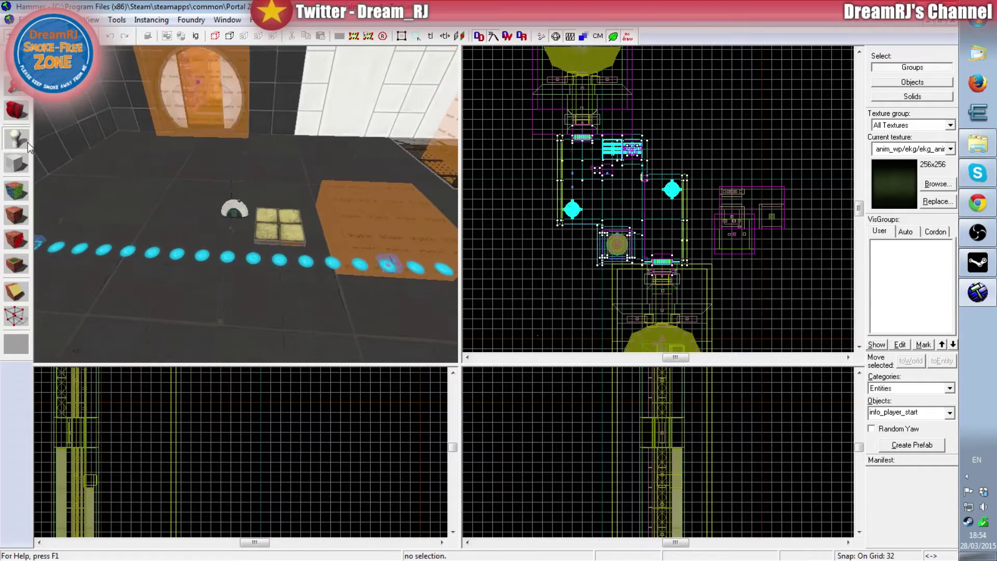
{"action": "left_click", "coordinate": [881, 413]}
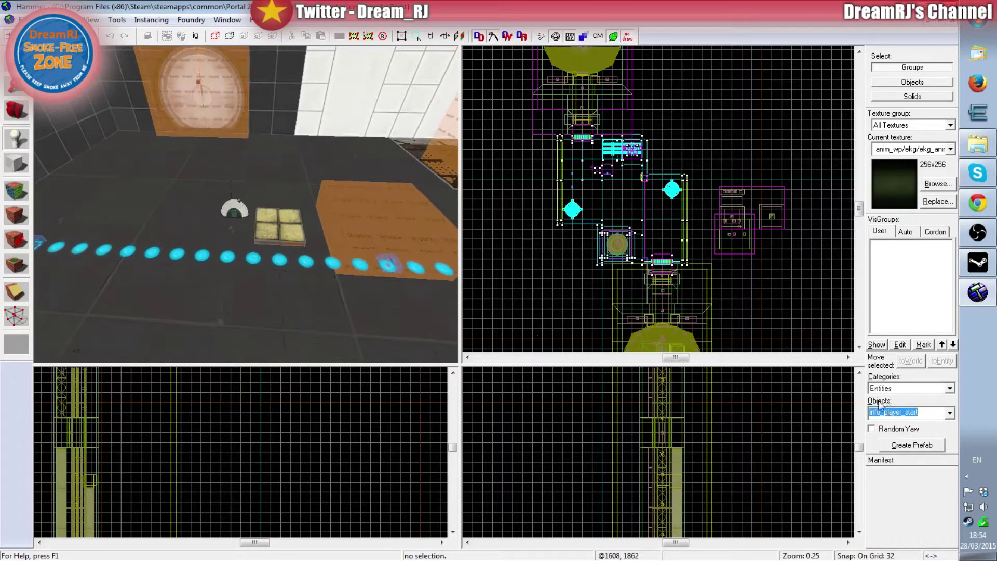
{"action": "type", "text": "stat"}
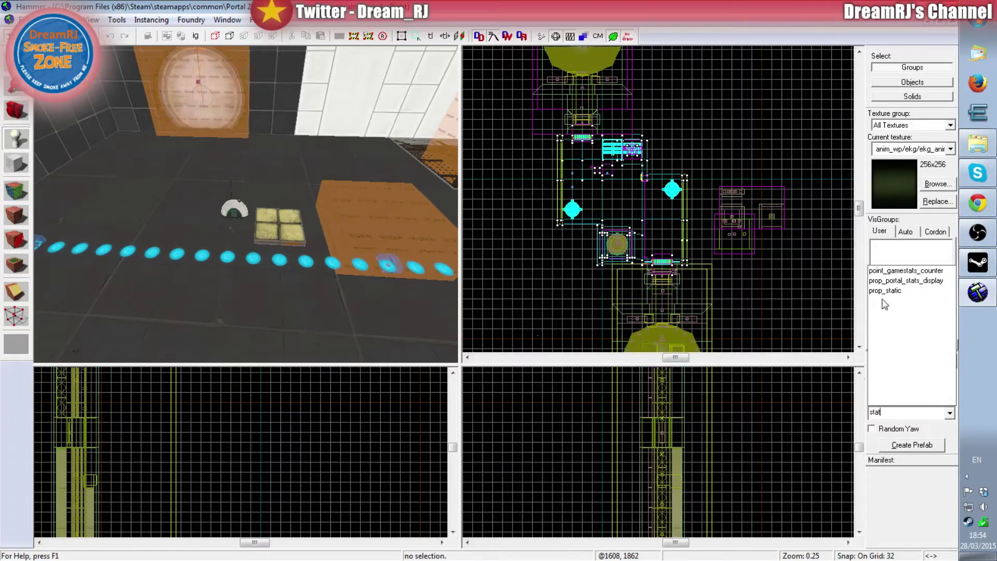
{"action": "left_click", "coordinate": [883, 291]}
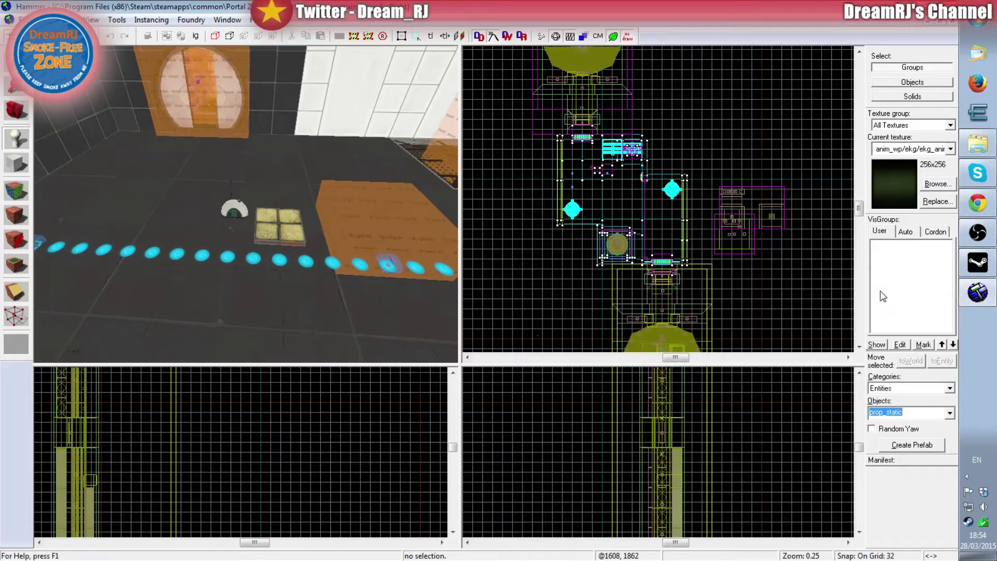
{"action": "left_click", "coordinate": [155, 215]}
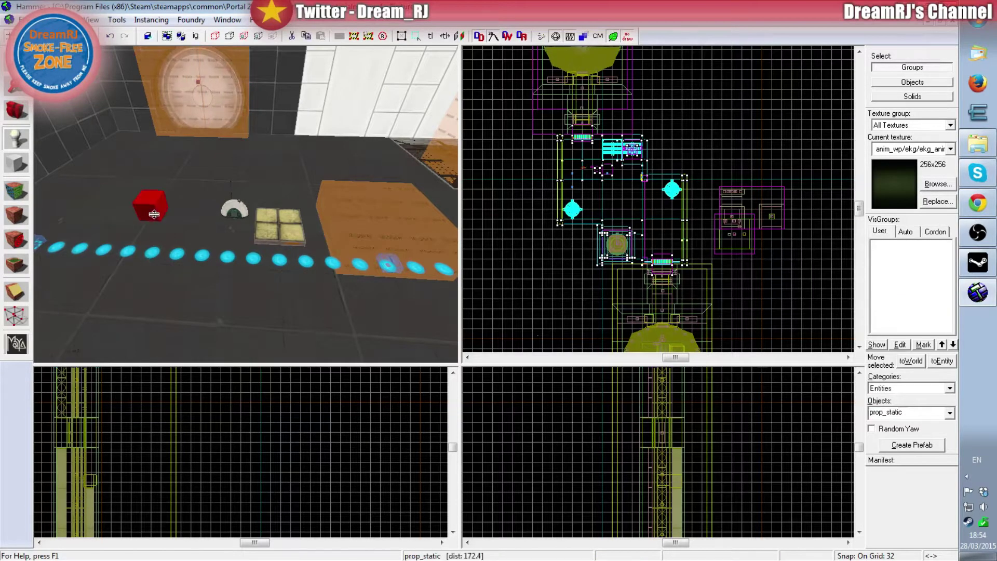
Step: Open the model browser for the new prop_static's World Model and filter the models by "frame"
{"action": "left_click", "coordinate": [16, 62]}
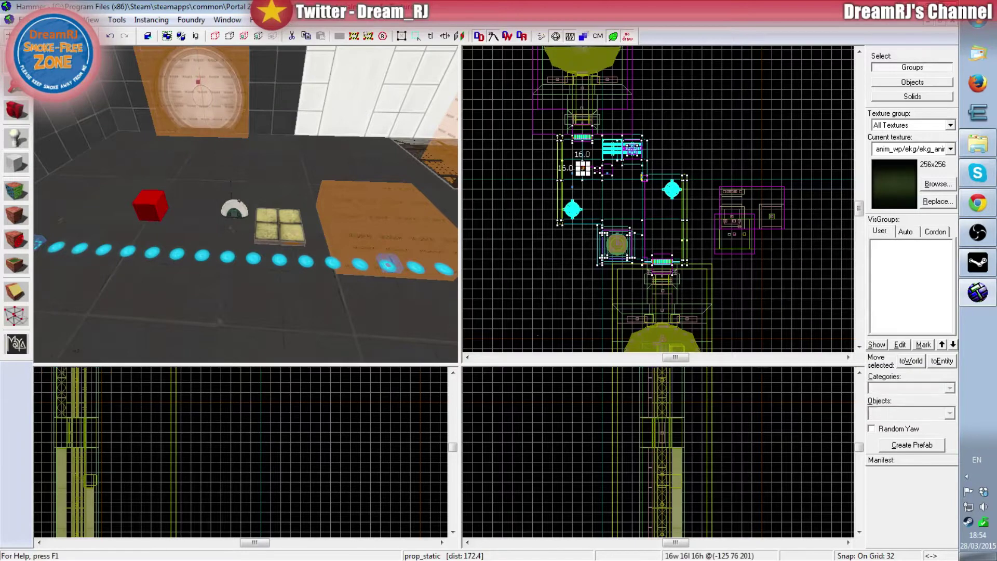
{"action": "left_click", "coordinate": [145, 202]}
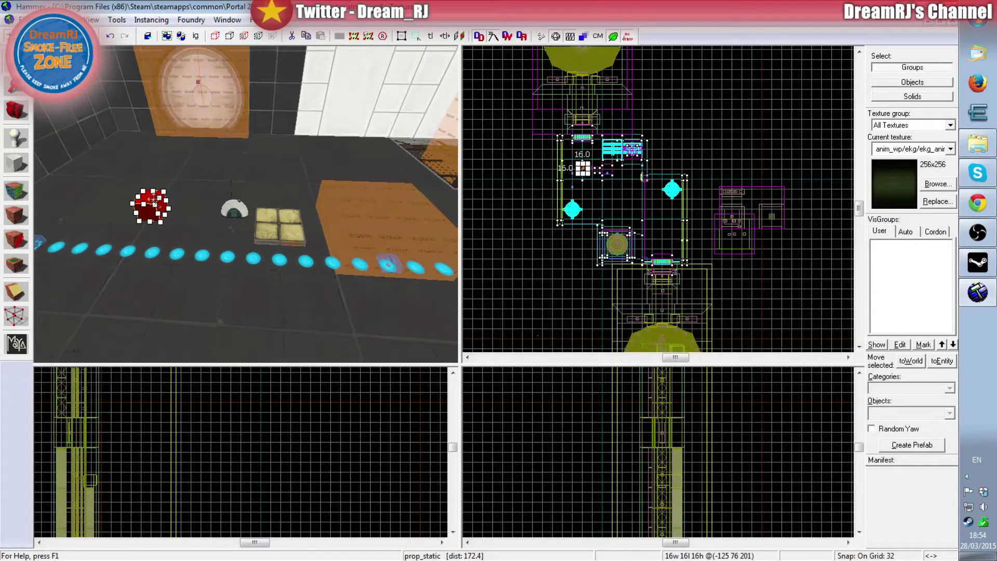
{"action": "key", "text": "alt+Return"}
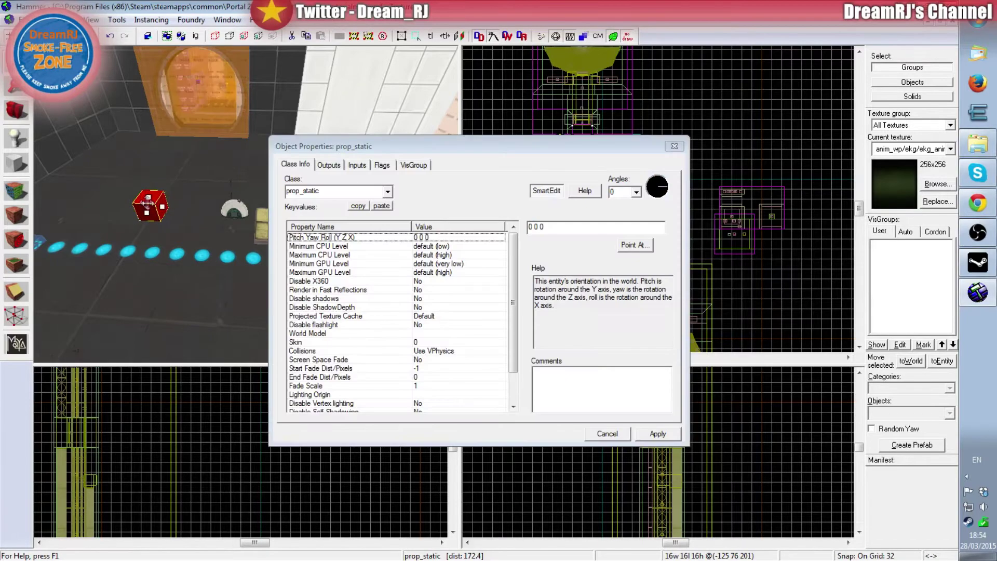
{"action": "left_click", "coordinate": [434, 334]}
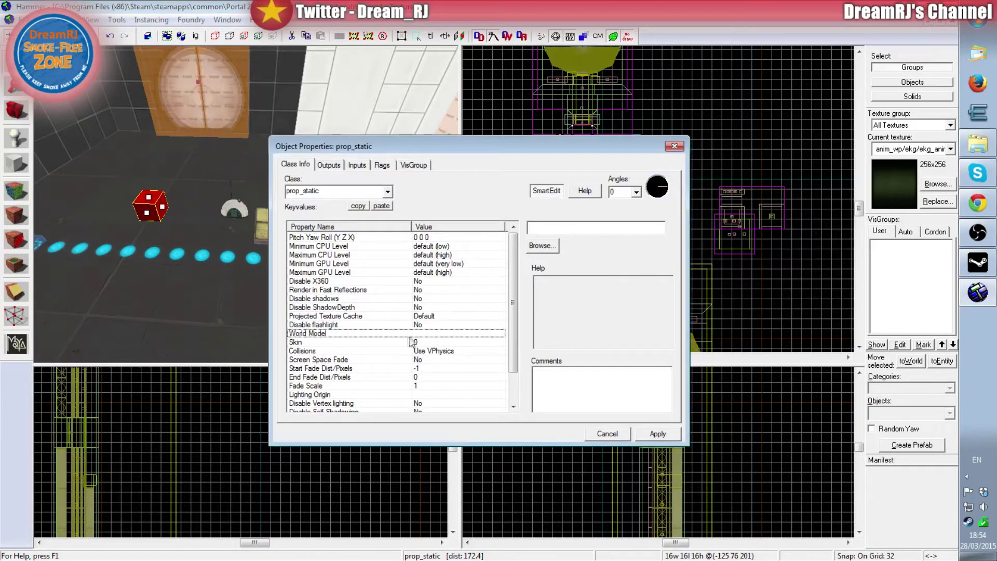
{"action": "double_click", "coordinate": [431, 334]}
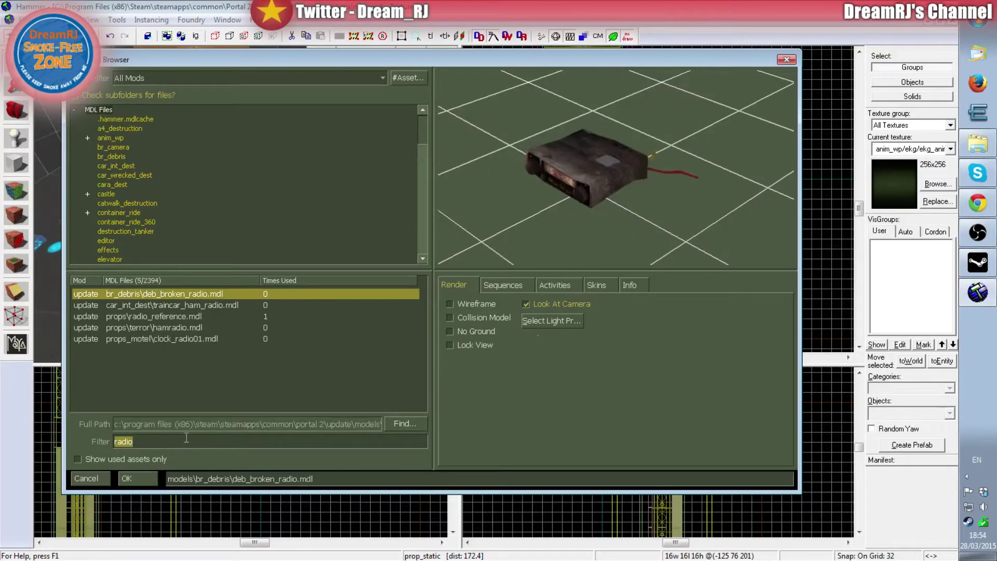
{"action": "key", "text": "BackSpace"}
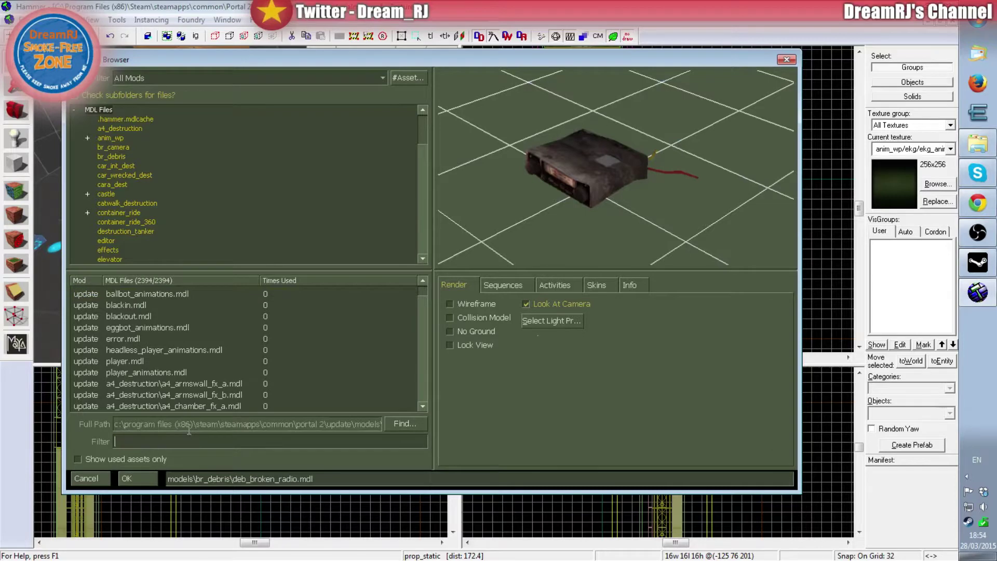
{"action": "type", "text": "frame"}
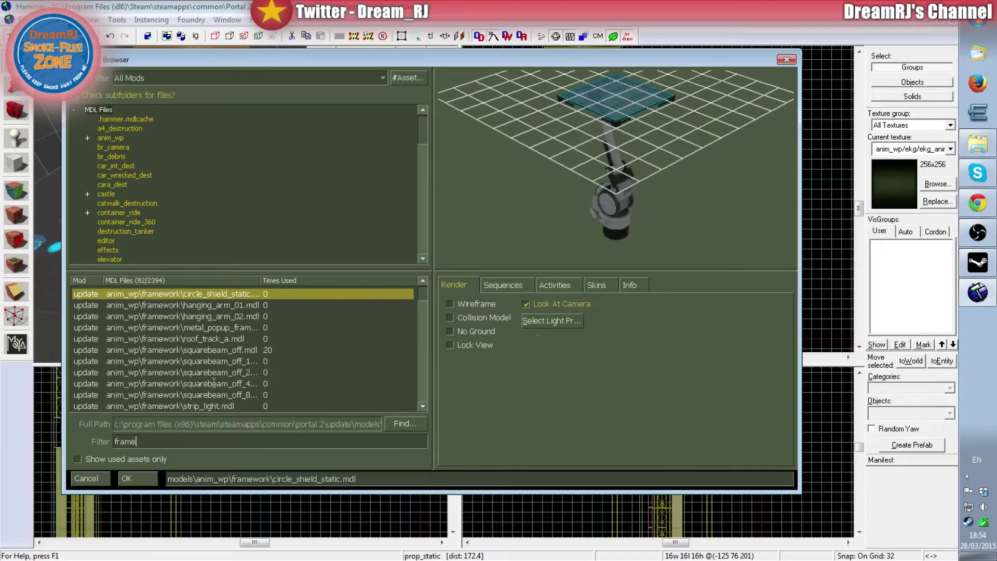
Step: Check the sequences and the supported prop types of anim_wp\framework\roof_track_a.mdl, leaving the browser without choosing it
{"action": "left_click", "coordinate": [212, 339]}
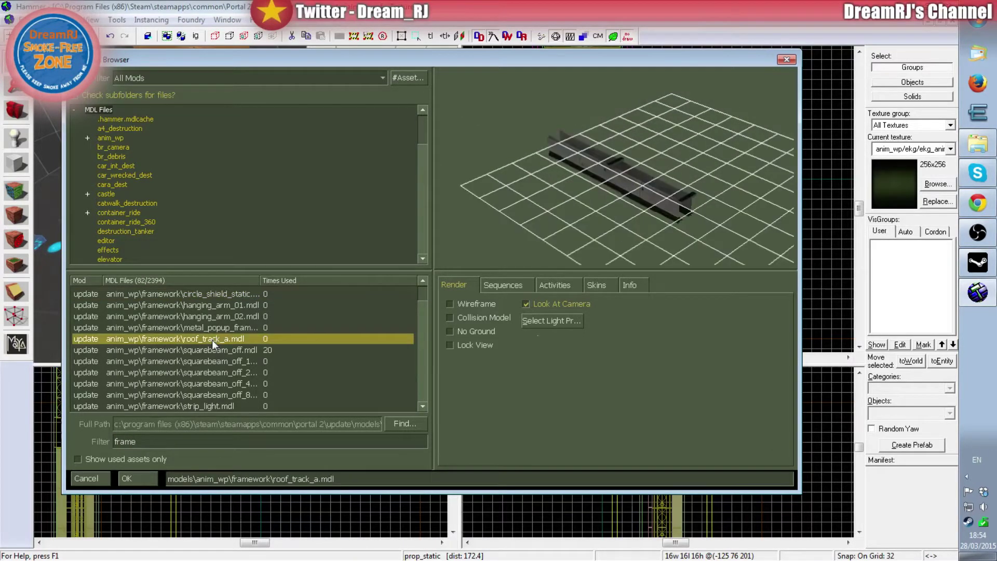
{"action": "left_click", "coordinate": [492, 286]}
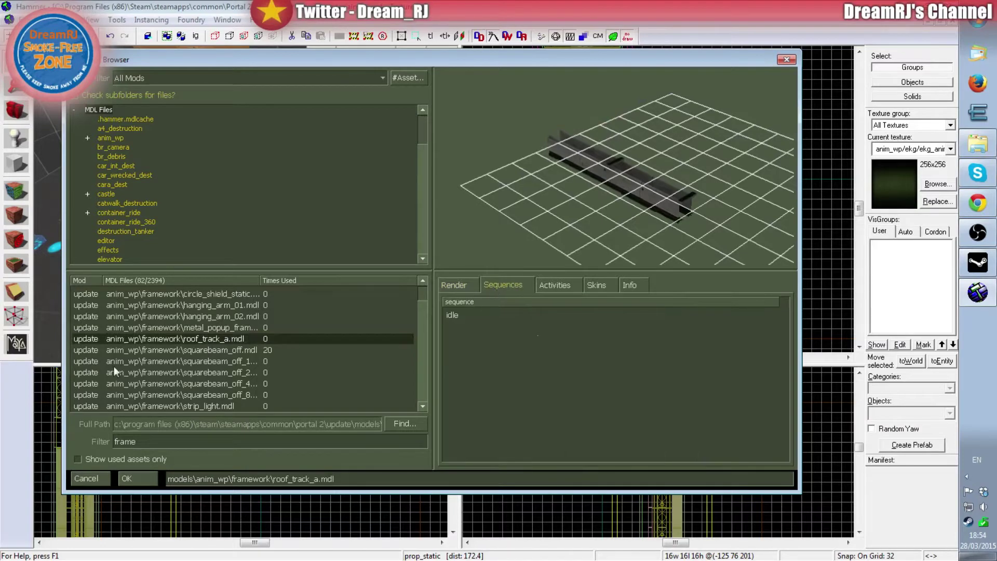
{"action": "left_click", "coordinate": [625, 286]}
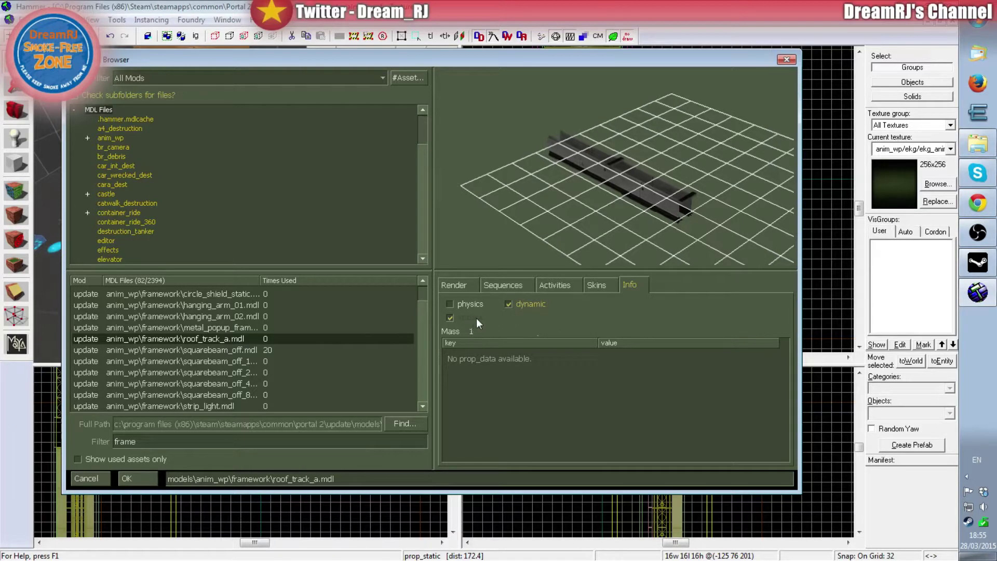
{"action": "left_click", "coordinate": [790, 60]}
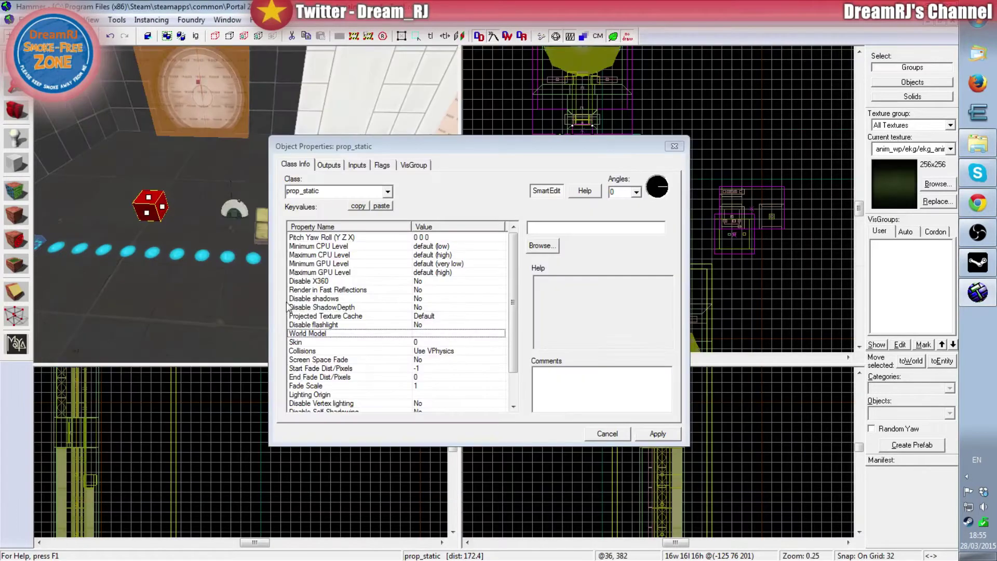
Step: Set the prop_static's World Model to anim_wp/framework/roof_track_a.mdl and apply it
{"action": "double_click", "coordinate": [429, 333]}
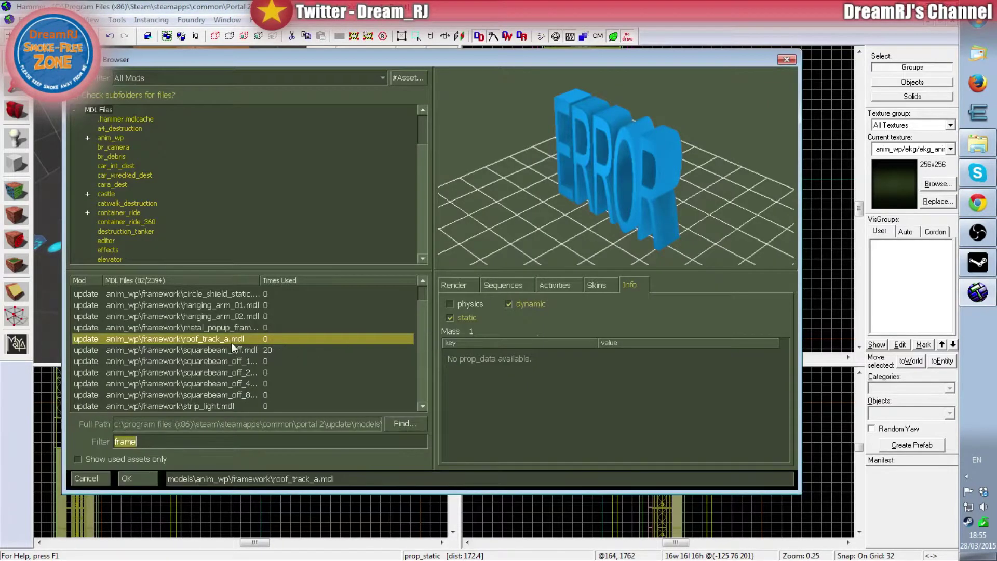
{"action": "double_click", "coordinate": [232, 341]}
{"action": "left_click", "coordinate": [642, 438]}
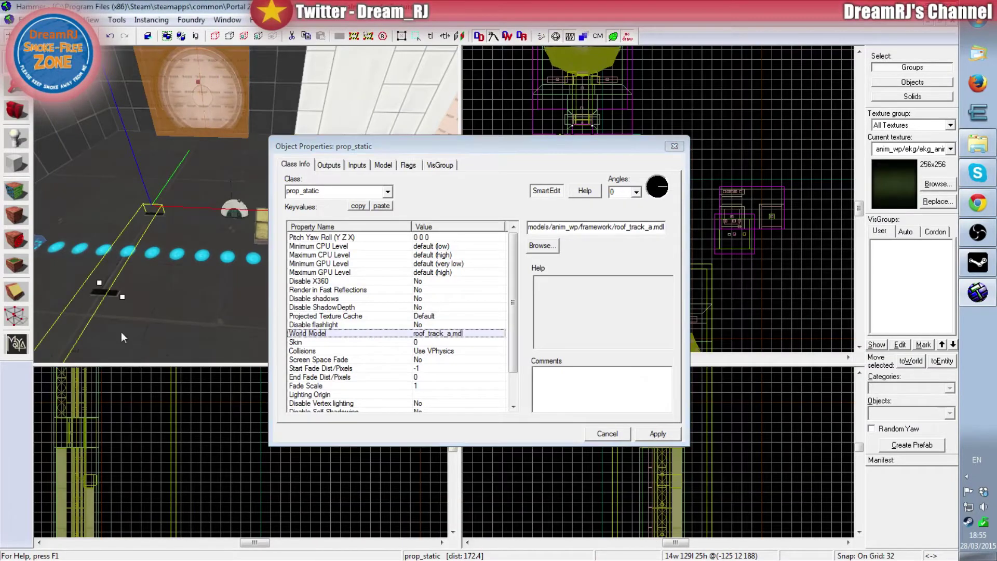
{"action": "left_click", "coordinate": [626, 432]}
Step: Raise the roof track prop by about 25 units in the front view so it stands above the floor
{"action": "scroll", "coordinate": [373, 452], "scroll_direction": "down", "scroll_amount": 2}
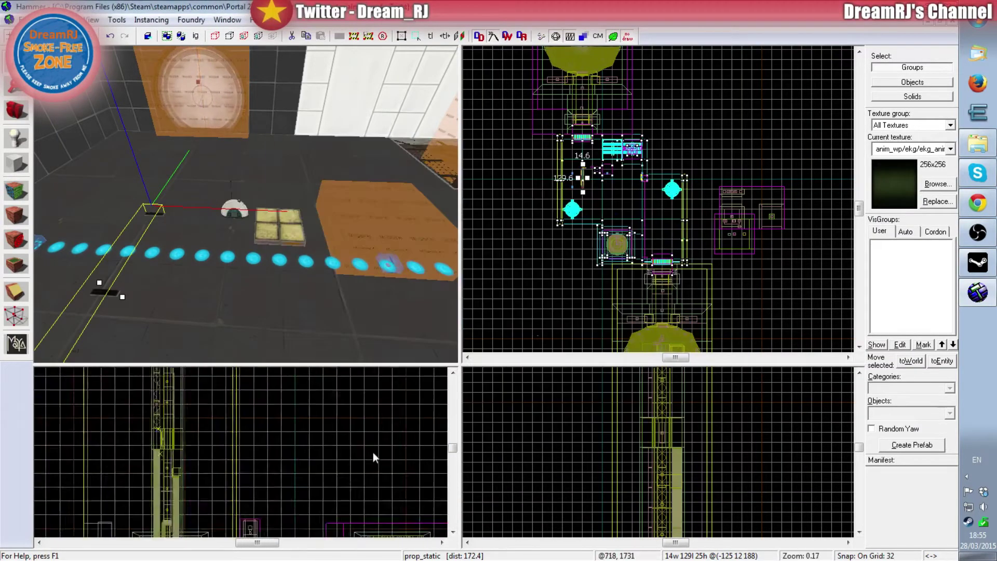
{"action": "scroll", "coordinate": [258, 394], "scroll_direction": "up", "scroll_amount": 6}
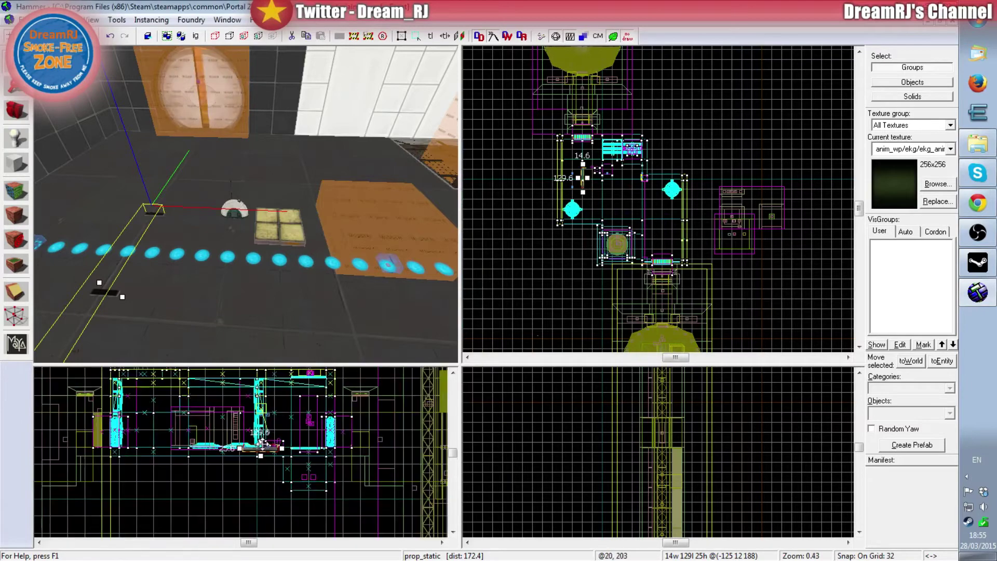
{"action": "left_click_drag", "start_coordinate": [264, 455], "coordinate": [259, 439]}
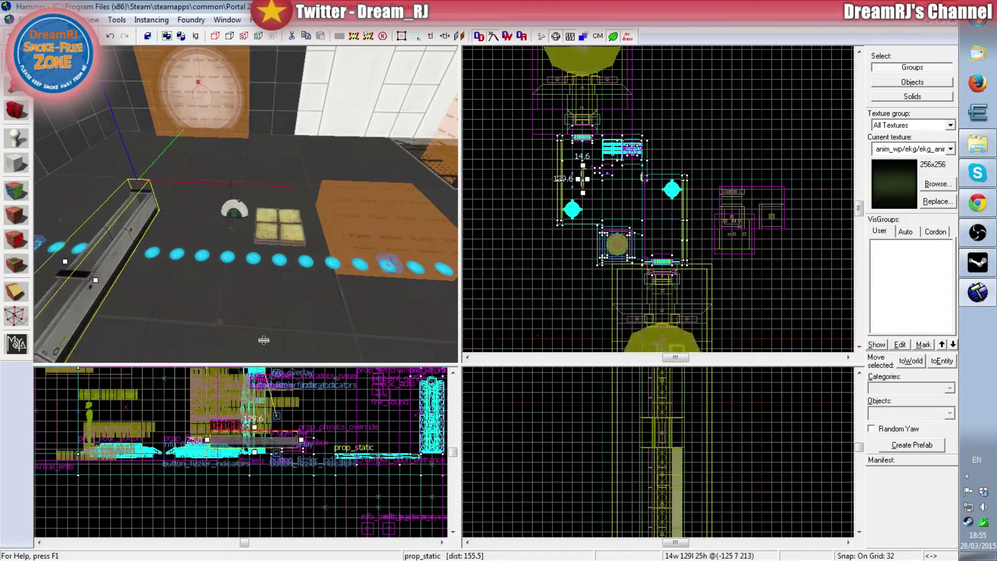
Step: Examine the raised roof track prop from several sides in the 3D view and deselect it
{"action": "key", "text": "s"}
{"action": "key", "text": "a"}
{"action": "key", "text": "s"}
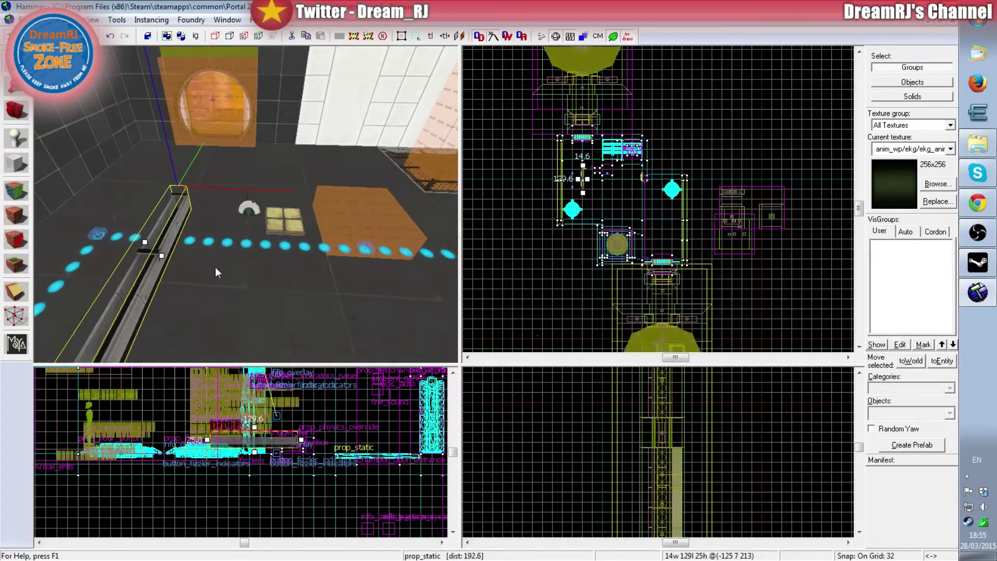
{"action": "key", "text": "z"}
{"action": "key", "text": "w"}
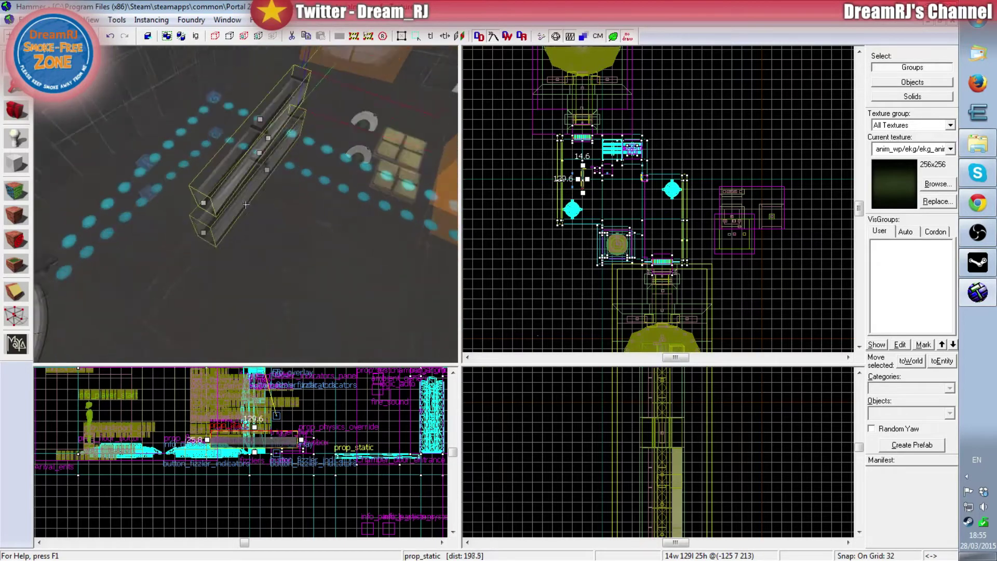
{"action": "key", "text": "a"}
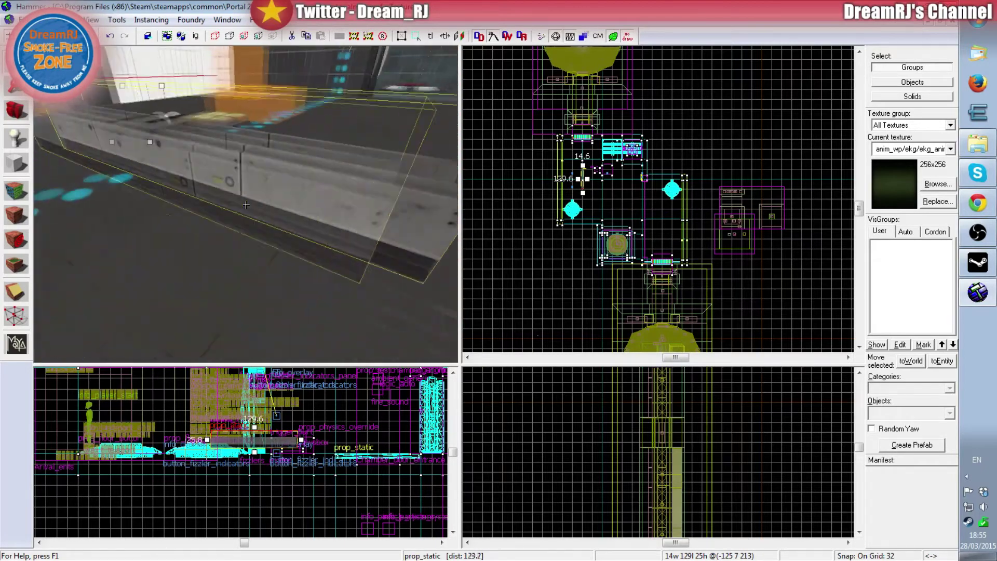
{"action": "key", "text": "d"}
{"action": "key", "text": "z"}
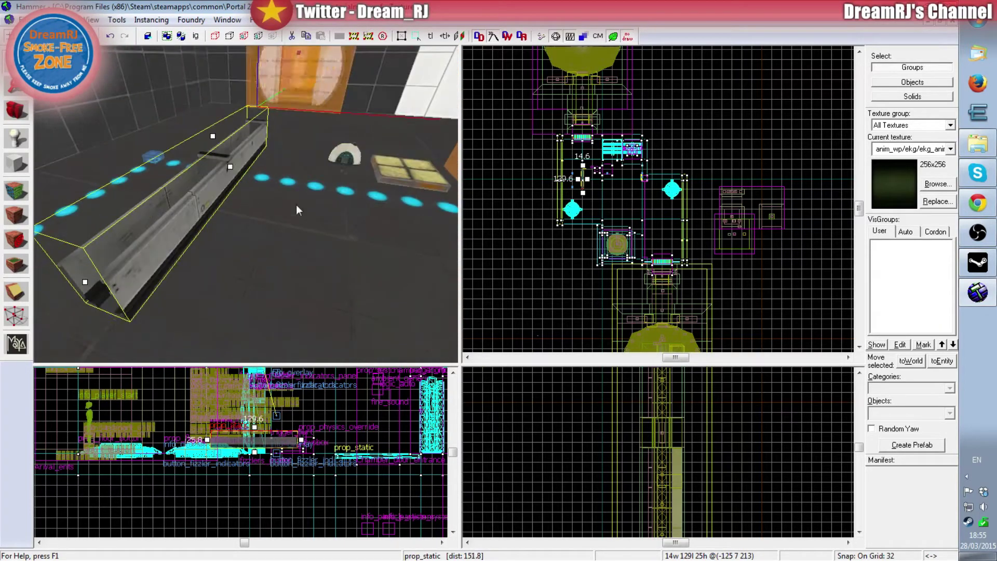
{"action": "left_click", "coordinate": [569, 263]}
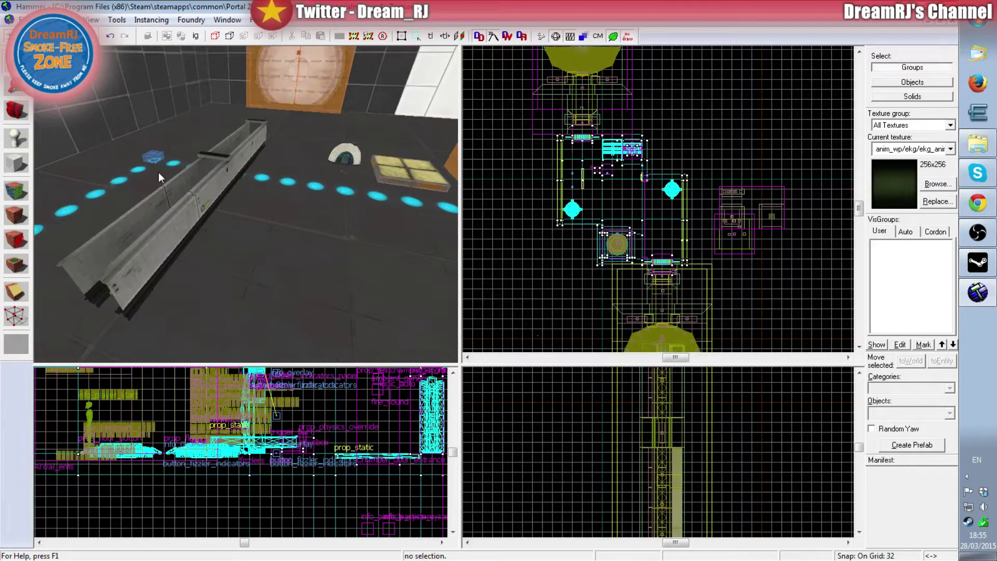
Step: Place a prop_dynamic entity on the floor beside the roof track prop and select it
{"action": "left_click", "coordinate": [26, 145]}
{"action": "double_click", "coordinate": [932, 413]}
{"action": "type", "text": "dyna"}
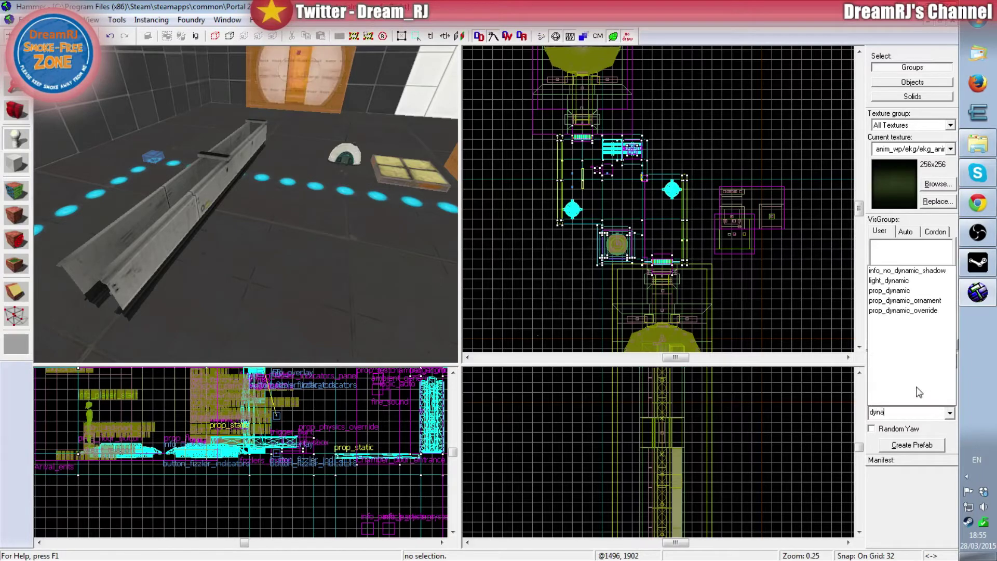
{"action": "type", "text": "m"}
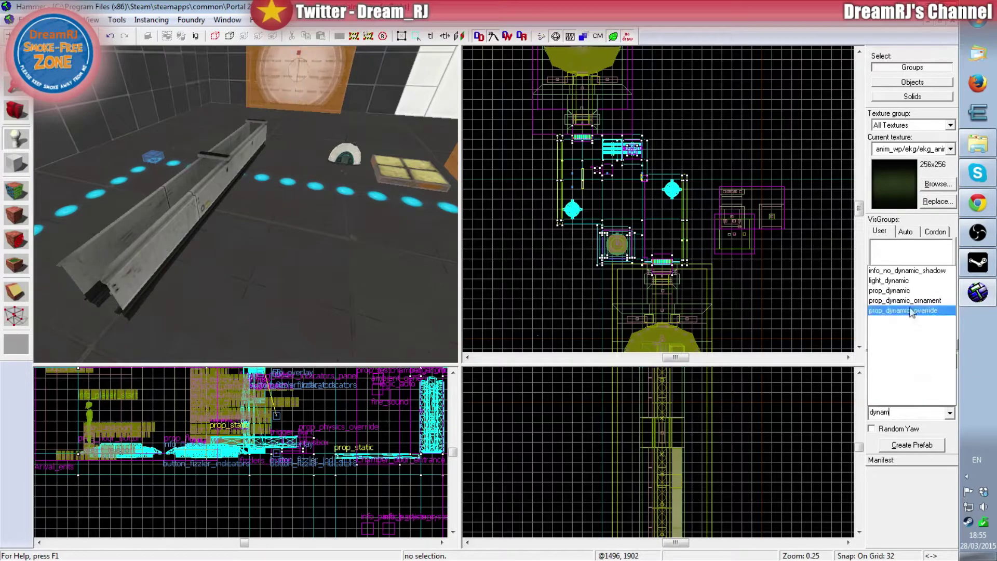
{"action": "left_click", "coordinate": [903, 291]}
{"action": "left_click", "coordinate": [322, 225]}
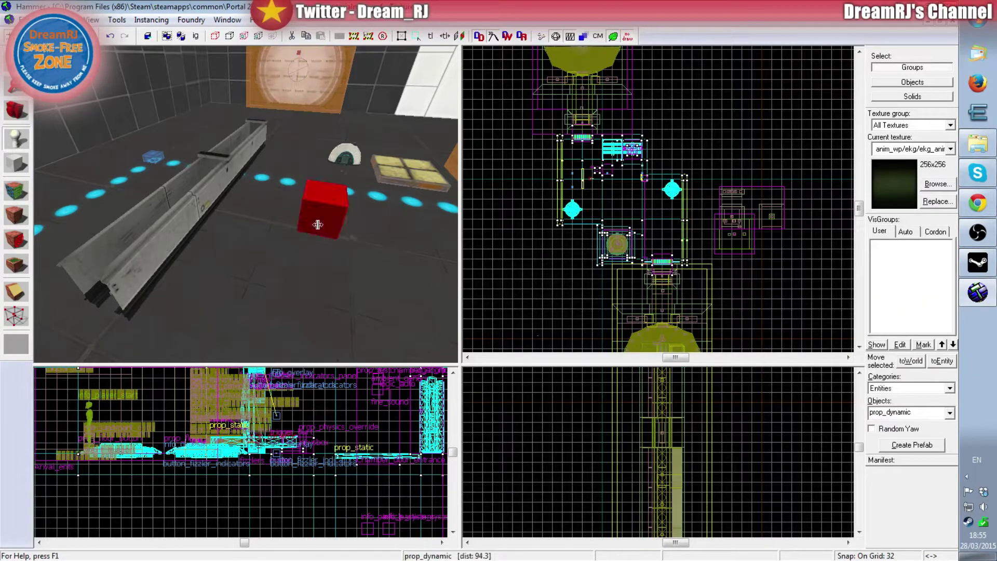
{"action": "left_click", "coordinate": [15, 61]}
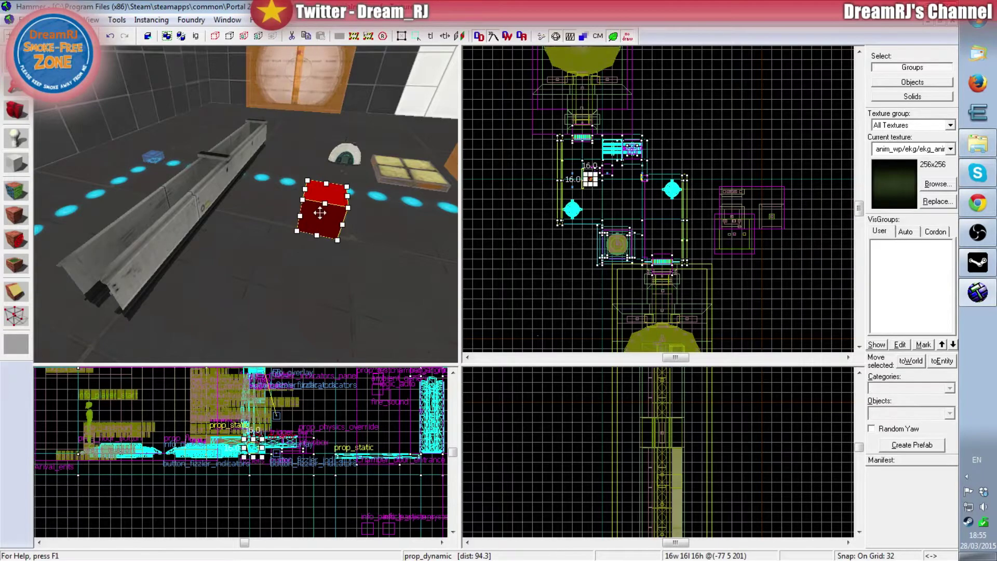
Step: Browse for the prop_dynamic's World Model and filter the model list by "arm"
{"action": "double_click", "coordinate": [322, 213]}
{"action": "left_click", "coordinate": [414, 301]}
{"action": "left_click", "coordinate": [411, 310]}
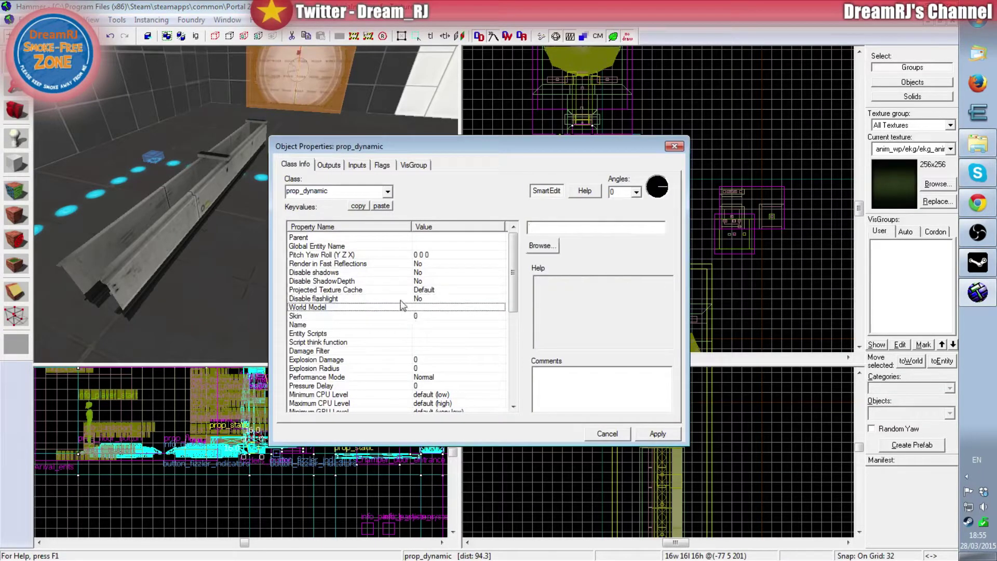
{"action": "double_click", "coordinate": [430, 308]}
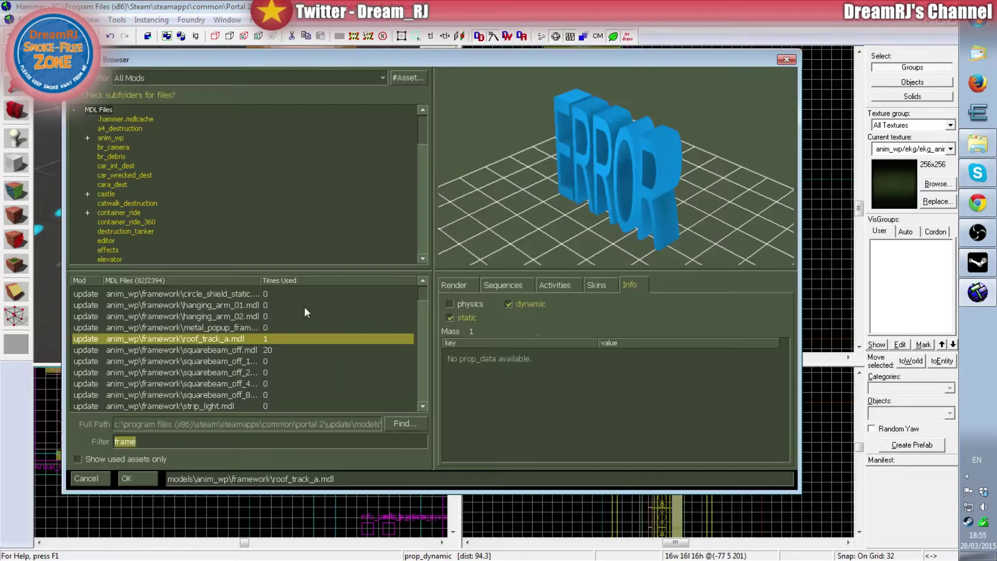
{"action": "left_click", "coordinate": [226, 361]}
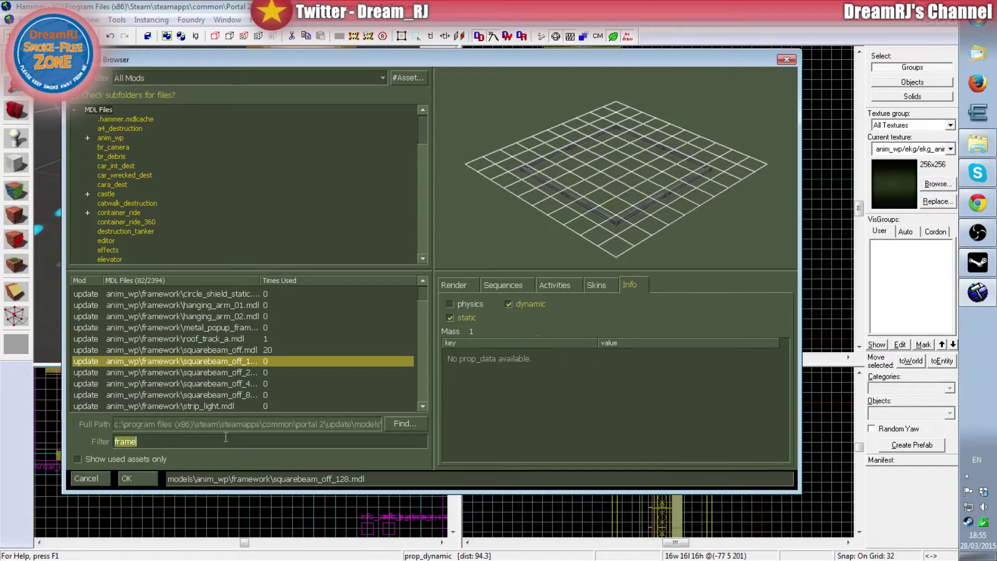
{"action": "type", "text": "arm"}
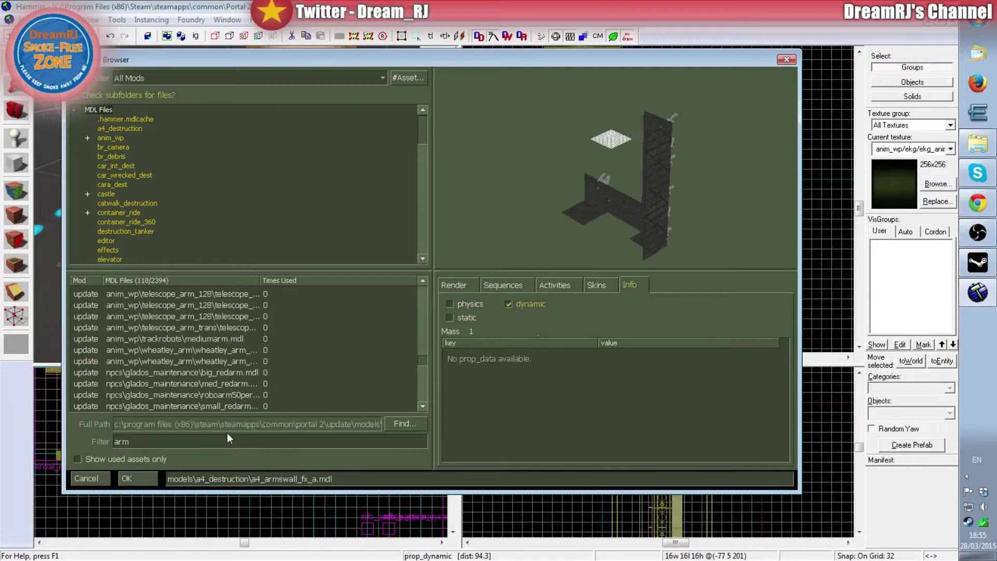
Step: Compare the supported prop types and sequences of the telescope_arm_128 models, ending on telescope_arm_128x256.mdl
{"action": "left_click", "coordinate": [213, 297]}
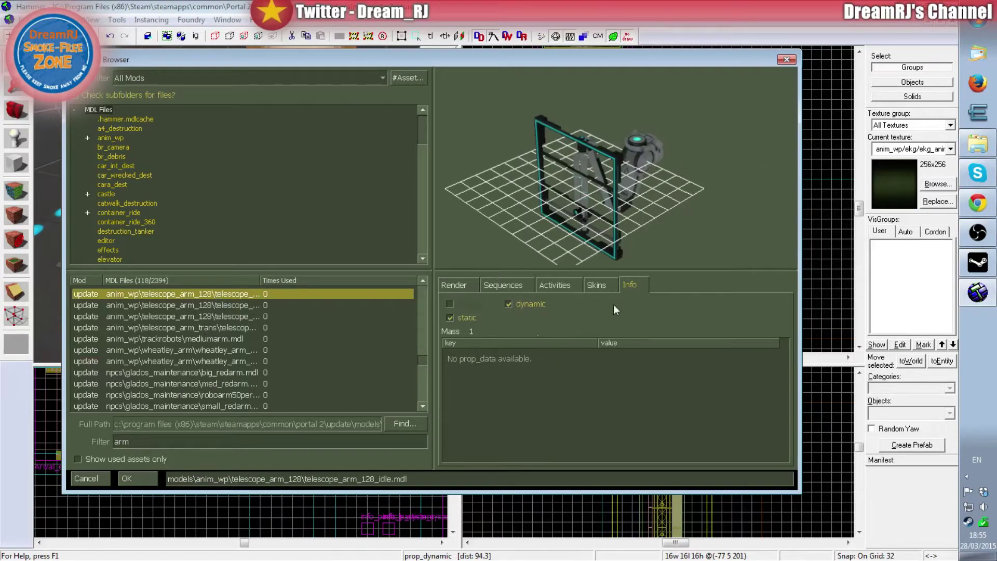
{"action": "left_click", "coordinate": [503, 284]}
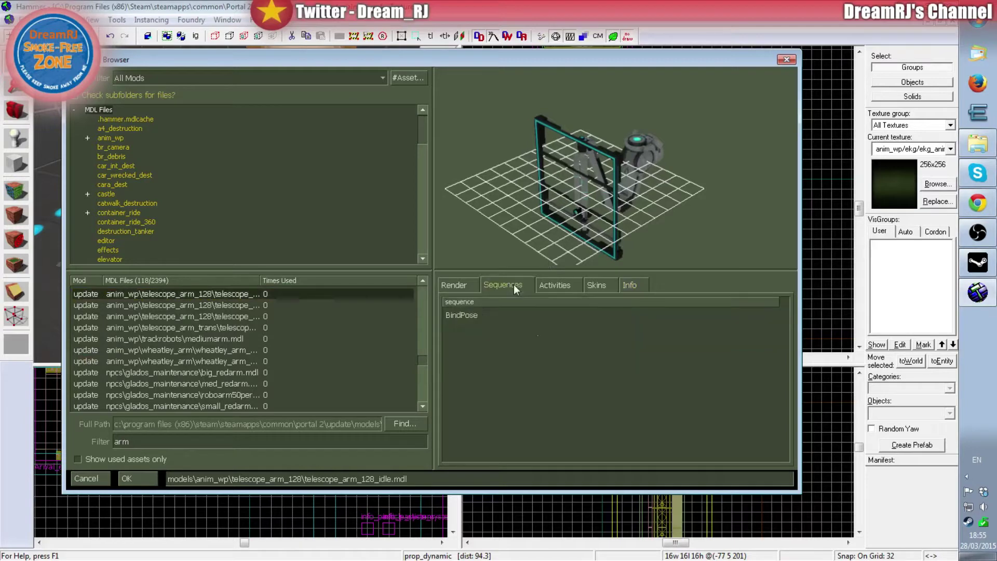
{"action": "left_click", "coordinate": [180, 308]}
{"action": "left_click", "coordinate": [199, 318]}
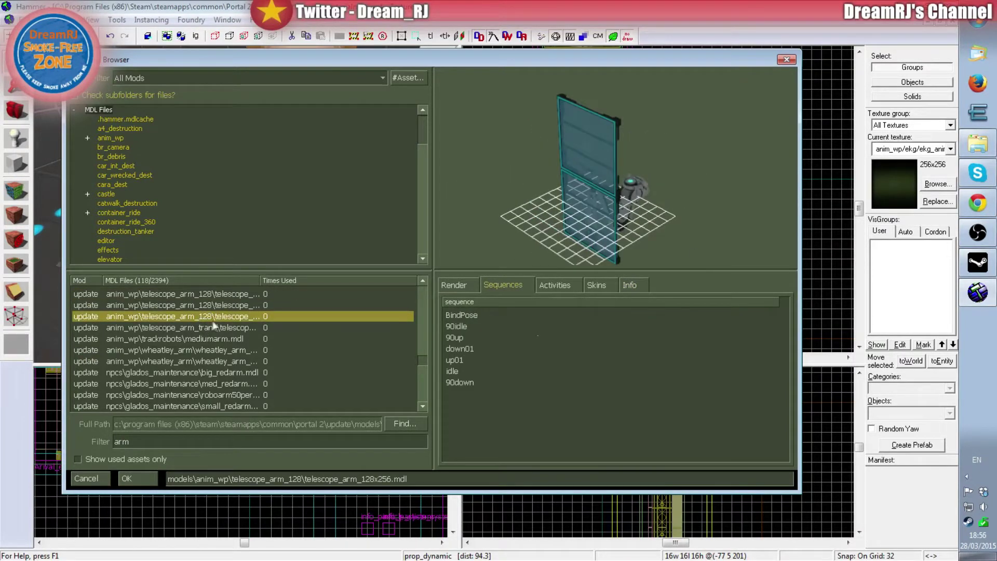
Step: Preview the 90idle, 90up, down01, up01, idle and 90down sequences of telescope_arm_128x256.mdl
{"action": "left_click", "coordinate": [459, 325]}
{"action": "left_click", "coordinate": [459, 336]}
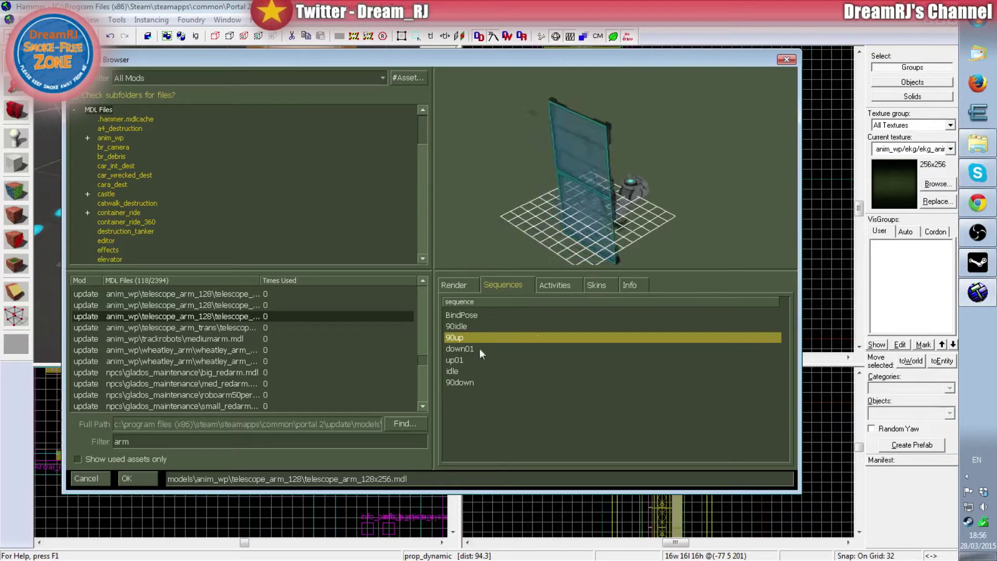
{"action": "left_click", "coordinate": [478, 348]}
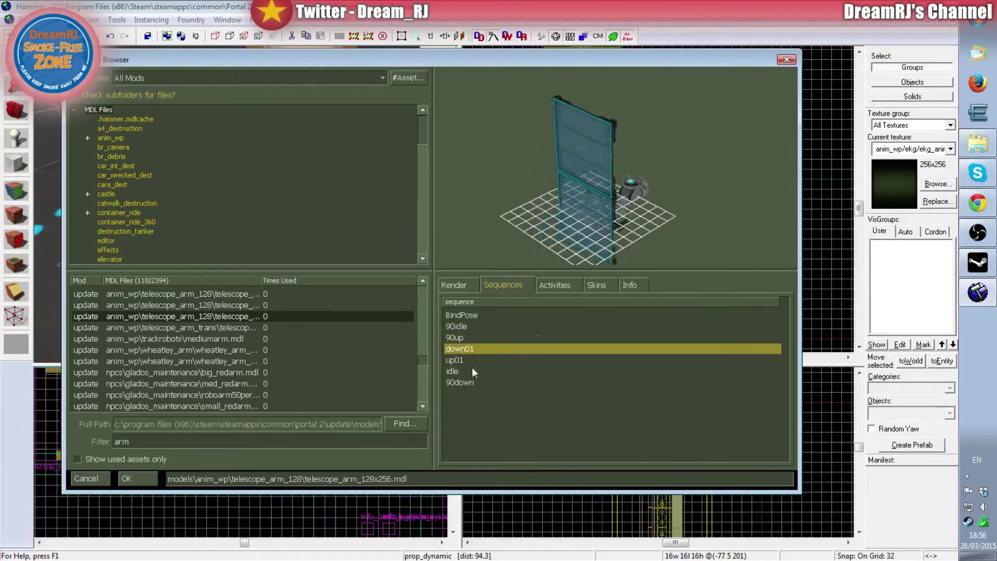
{"action": "left_click", "coordinate": [466, 361]}
{"action": "left_click", "coordinate": [466, 367]}
{"action": "left_click", "coordinate": [464, 377]}
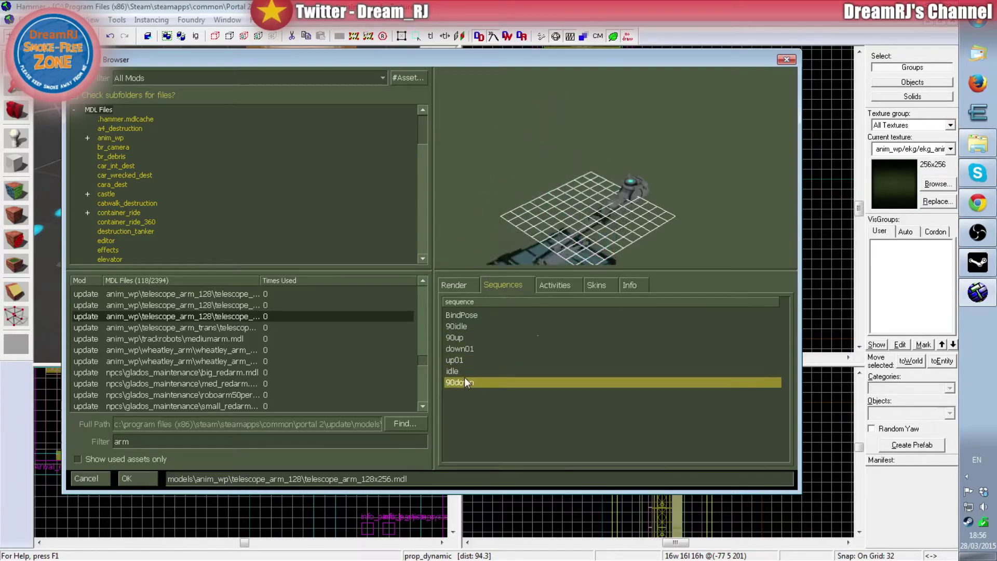
{"action": "left_click", "coordinate": [460, 361]}
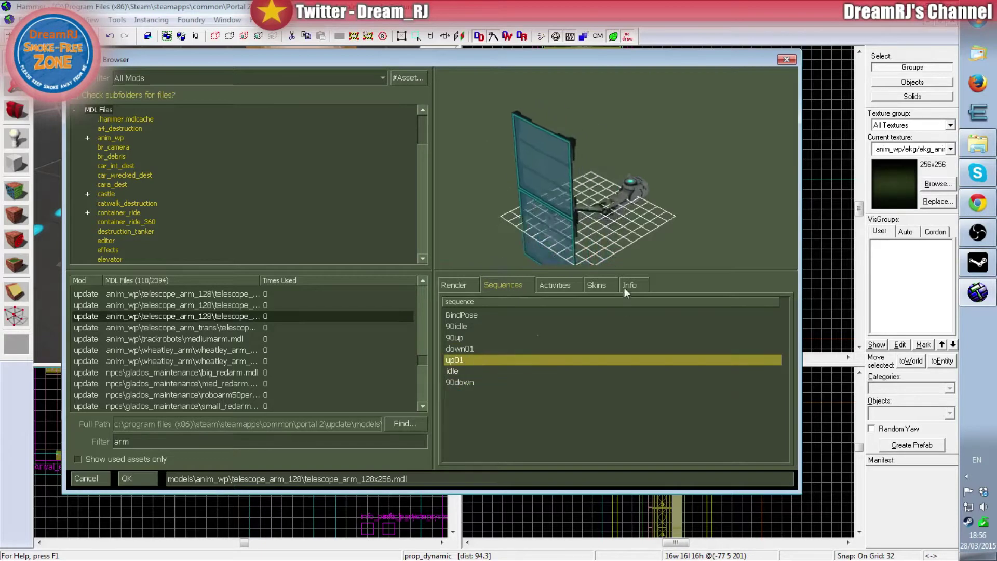
Step: Check the model's supported prop types, set the World Model to telescope_arm_128x256.mdl and close the entity's properties
{"action": "left_click", "coordinate": [628, 284]}
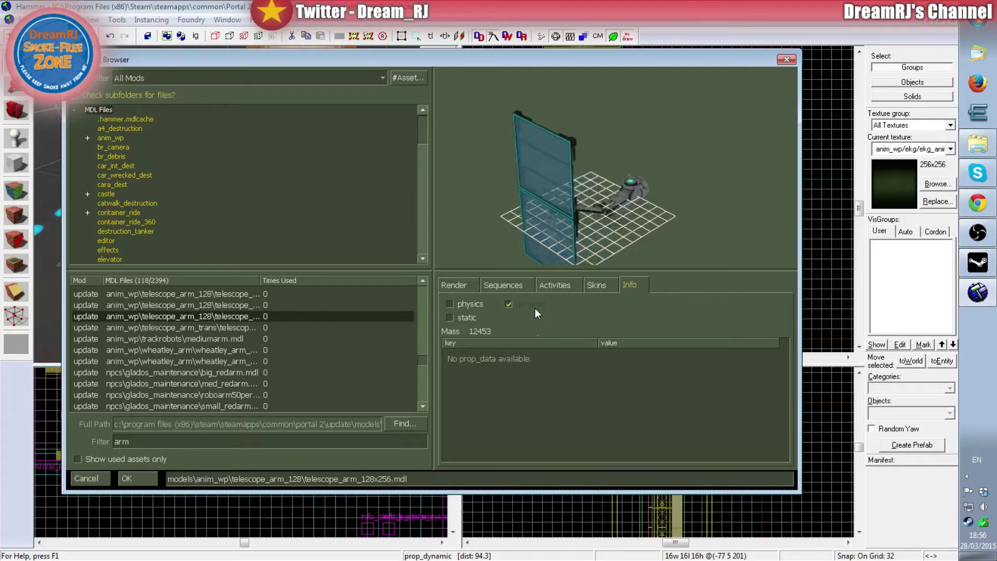
{"action": "left_click", "coordinate": [504, 285]}
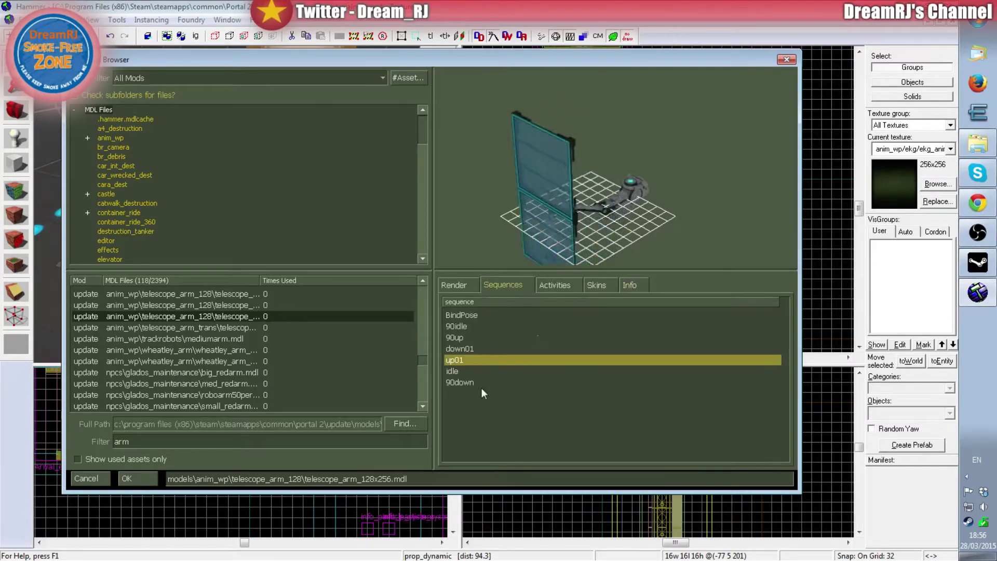
{"action": "double_click", "coordinate": [247, 318]}
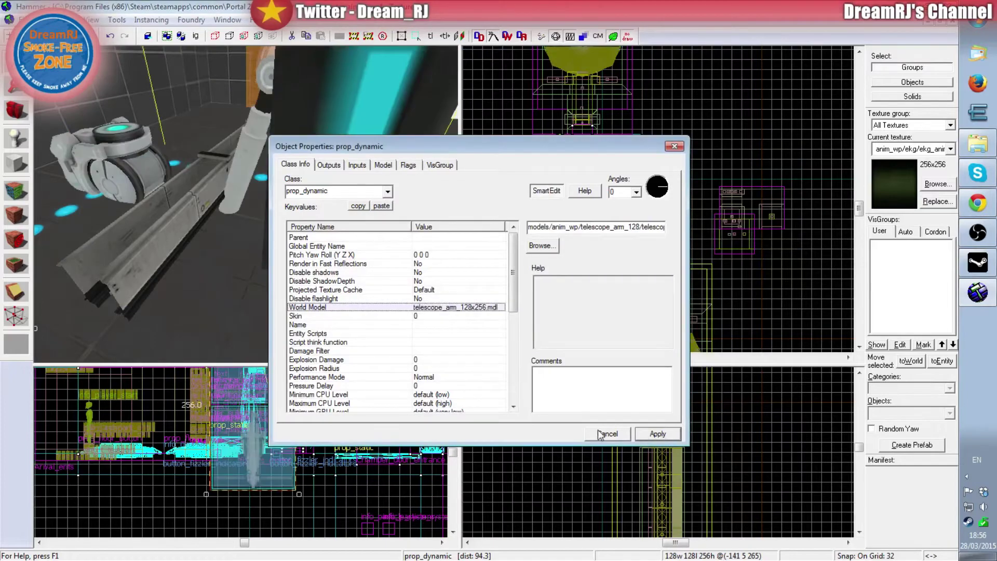
{"action": "left_click", "coordinate": [623, 433]}
Step: Move the telescope arm prop in the top view by about 97 units in X and -107 units in Y
{"action": "key", "text": "z"}
{"action": "key", "text": "s"}
{"action": "key", "text": "z"}
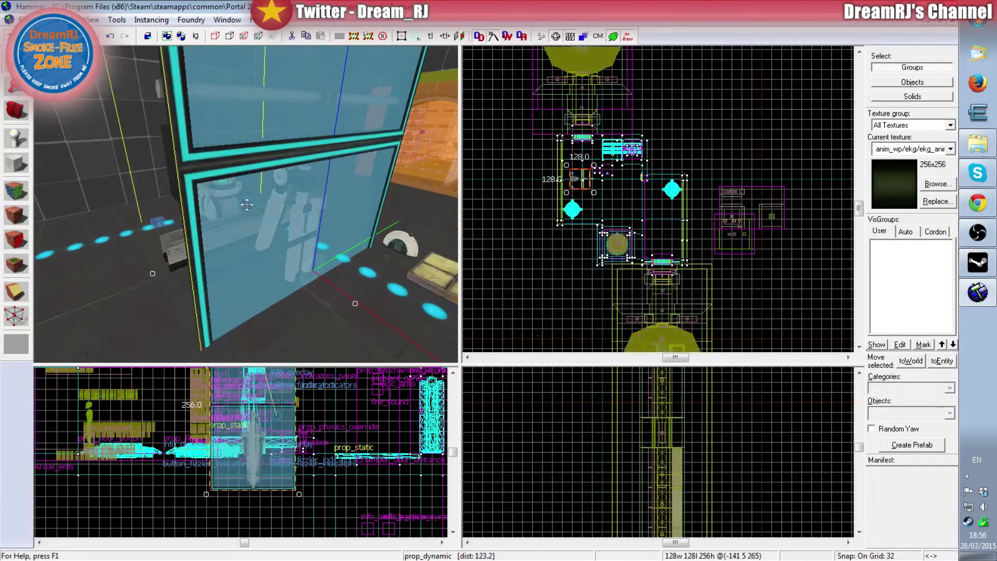
{"action": "scroll", "coordinate": [571, 208], "scroll_direction": "down", "scroll_amount": 2}
{"action": "scroll", "coordinate": [548, 197], "scroll_direction": "up", "scroll_amount": 3}
{"action": "scroll", "coordinate": [634, 217], "scroll_direction": "down", "scroll_amount": 1}
{"action": "left_click_drag", "start_coordinate": [633, 218], "coordinate": [647, 234]}
Step: Raise the telescope arm prop by about 53 units in the front view to lift its panel out of the floor
{"action": "key", "text": "z"}
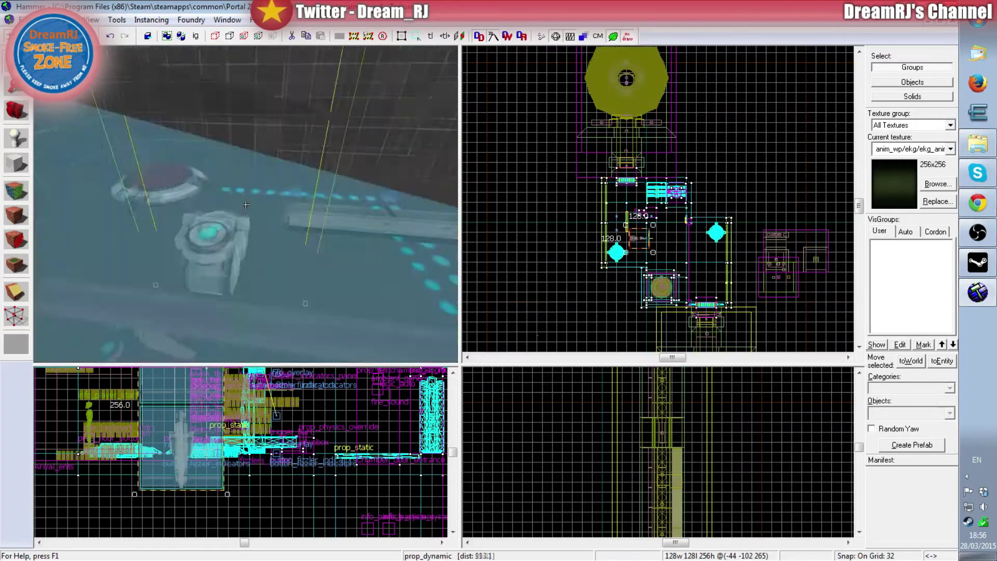
{"action": "key", "text": "s"}
{"action": "key", "text": "z"}
{"action": "scroll", "coordinate": [210, 432], "scroll_direction": "down", "scroll_amount": 4}
{"action": "scroll", "coordinate": [202, 447], "scroll_direction": "up", "scroll_amount": 3}
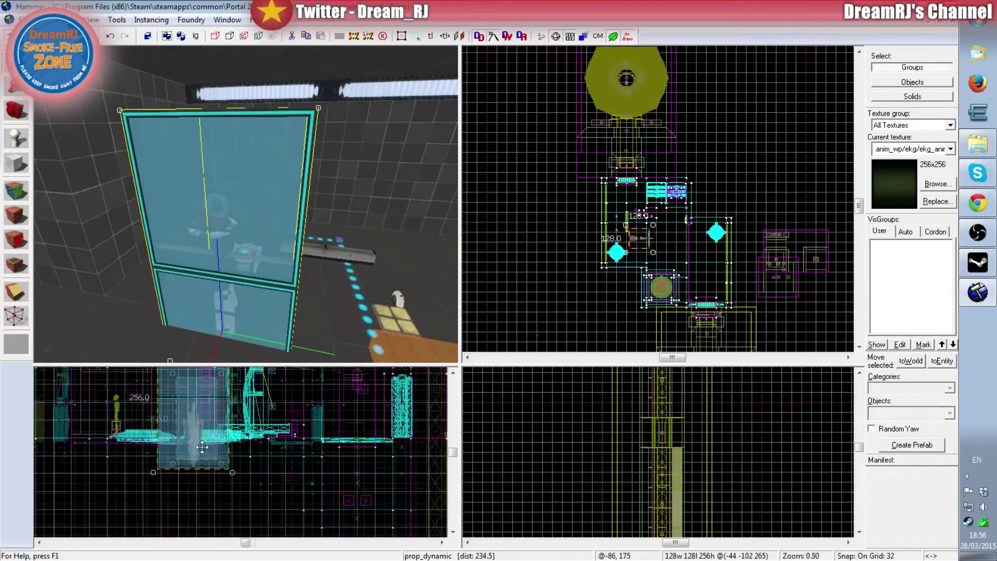
{"action": "scroll", "coordinate": [202, 446], "scroll_direction": "up", "scroll_amount": 3}
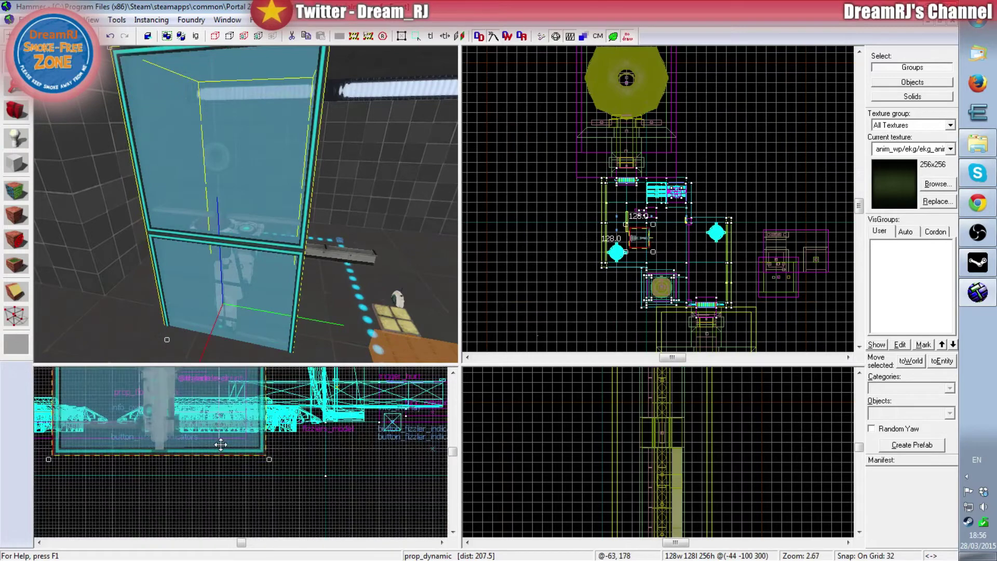
{"action": "left_click_drag", "start_coordinate": [231, 446], "coordinate": [235, 421]}
{"action": "scroll", "coordinate": [308, 445], "scroll_direction": "up", "scroll_amount": 4}
{"action": "scroll", "coordinate": [270, 456], "scroll_direction": "down", "scroll_amount": 4}
{"action": "scroll", "coordinate": [270, 455], "scroll_direction": "up", "scroll_amount": 5}
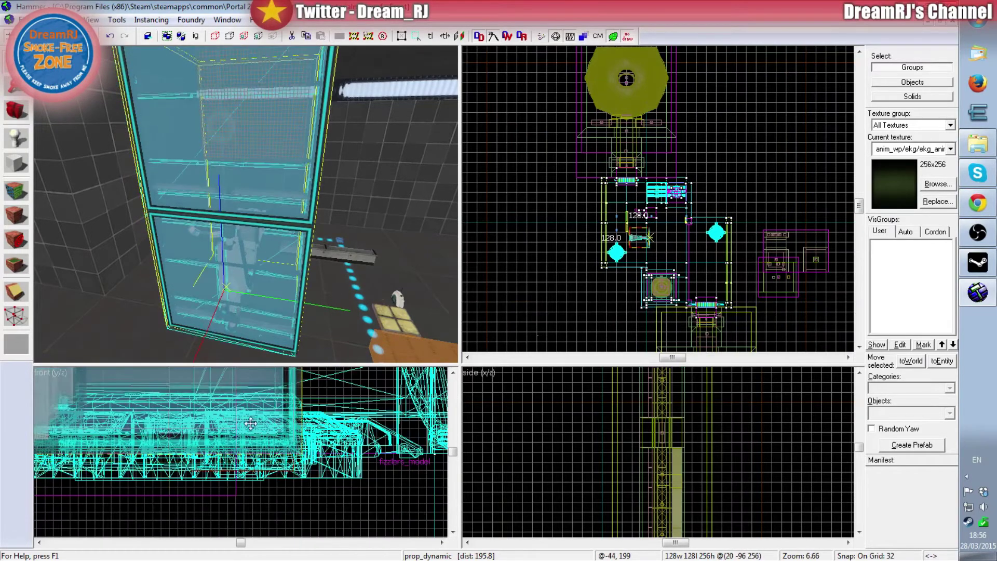
{"action": "left_click_drag", "start_coordinate": [281, 416], "coordinate": [281, 427], "text": "alt"}
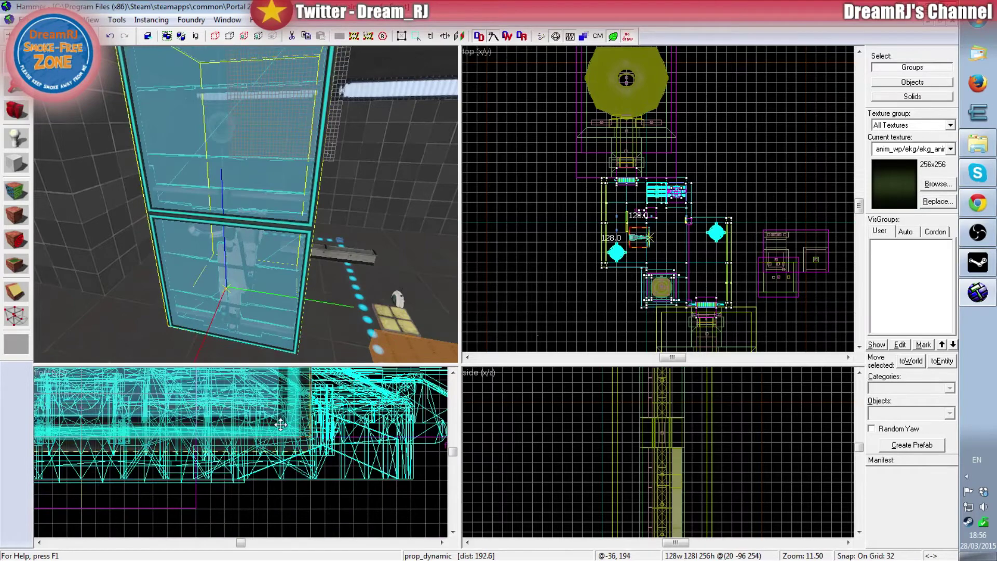
Step: Shift the telescope arm prop about 32 units along Y in the front view and align its base with the grid
{"action": "scroll", "coordinate": [268, 441], "scroll_direction": "down", "scroll_amount": 4}
{"action": "scroll", "coordinate": [407, 449], "scroll_direction": "down", "scroll_amount": 1}
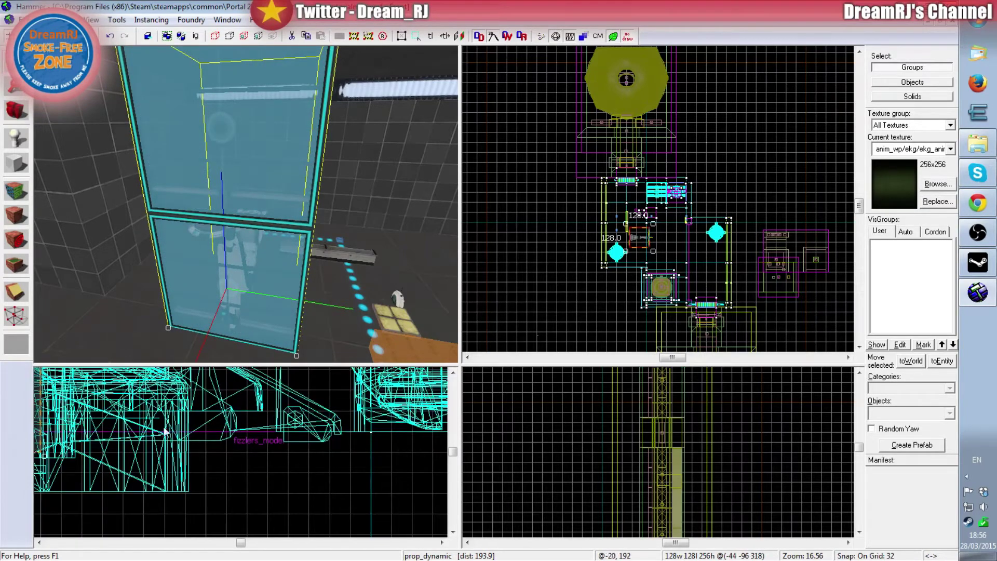
{"action": "scroll", "coordinate": [122, 433], "scroll_direction": "down", "scroll_amount": 1}
{"action": "left_click_drag", "start_coordinate": [105, 421], "coordinate": [268, 411]}
Step: Examine the placed telescope arm prop from several sides in the 3D view and deselect it
{"action": "key", "text": "z"}
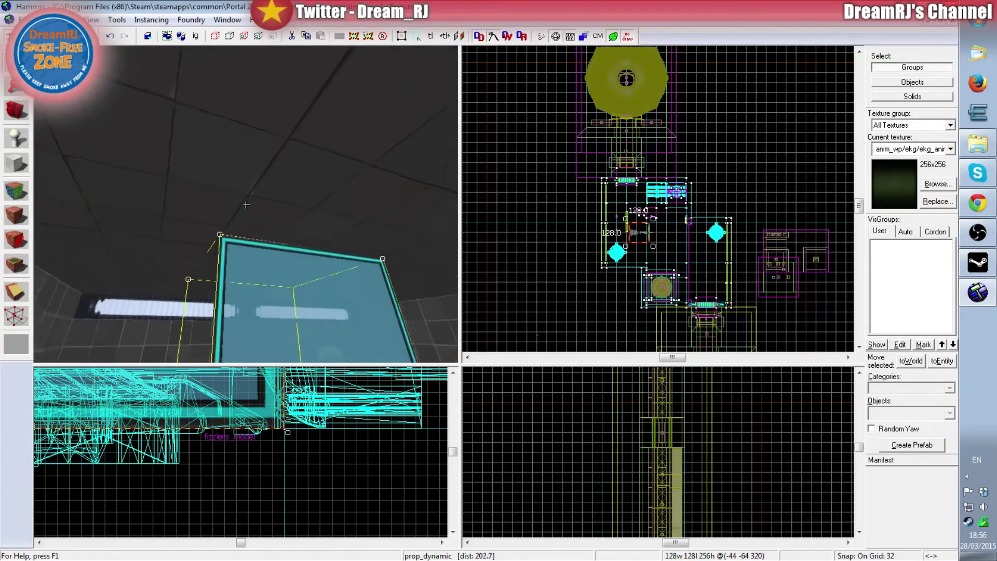
{"action": "key", "text": "w"}
{"action": "key", "text": "w"}
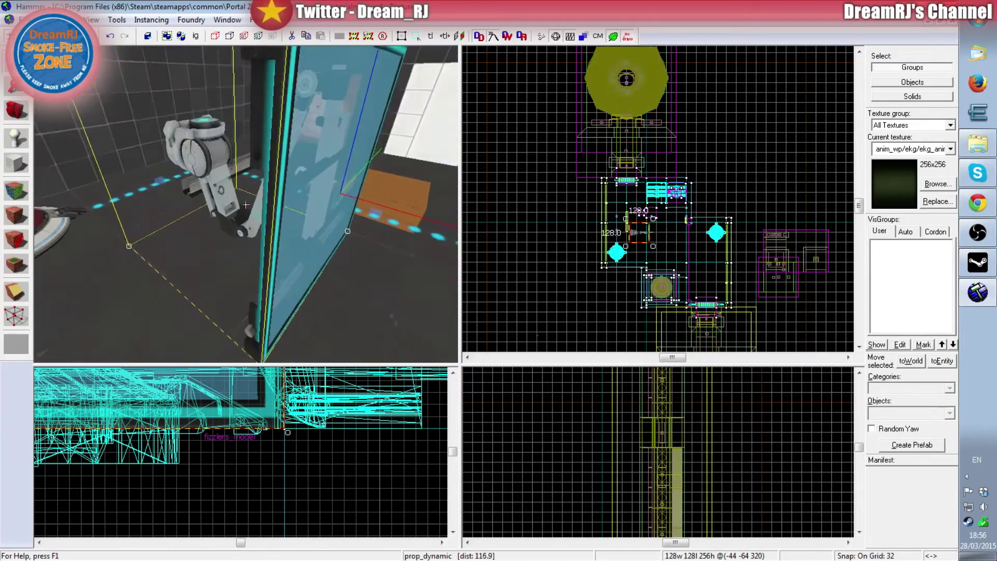
{"action": "key", "text": "s"}
{"action": "key", "text": "w"}
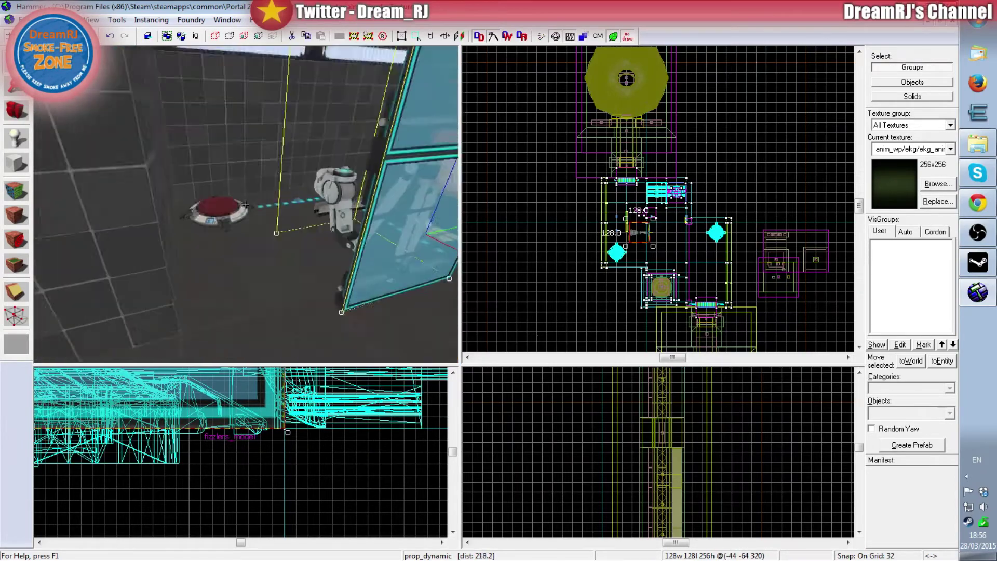
{"action": "key", "text": "s"}
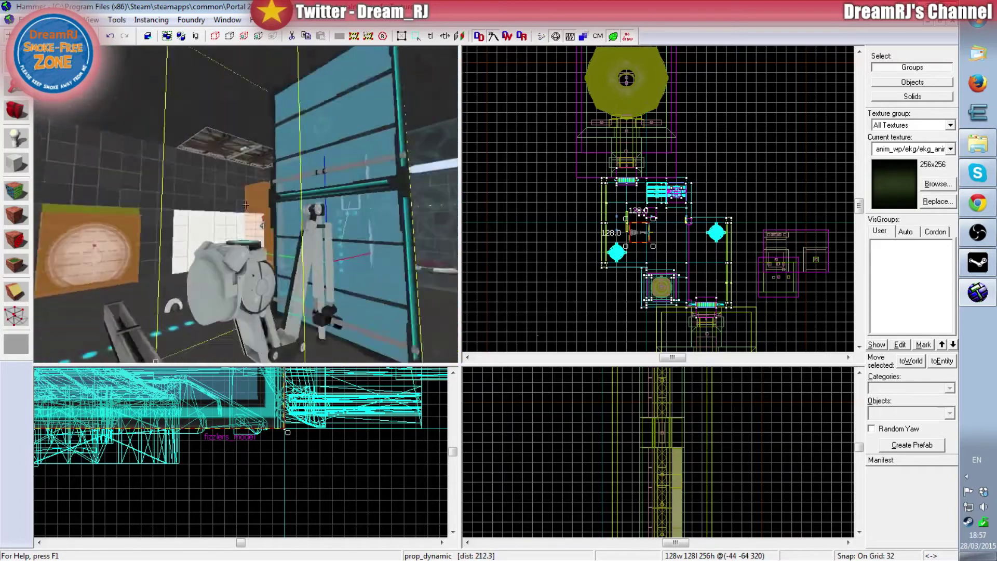
{"action": "mouse_move", "coordinate": [246, 206]}
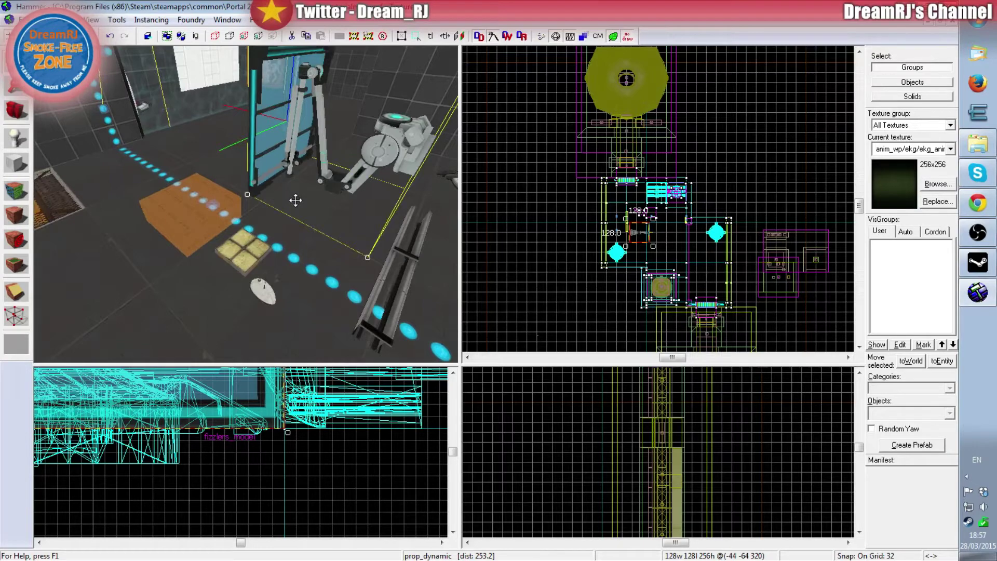
{"action": "key", "text": "Escape"}
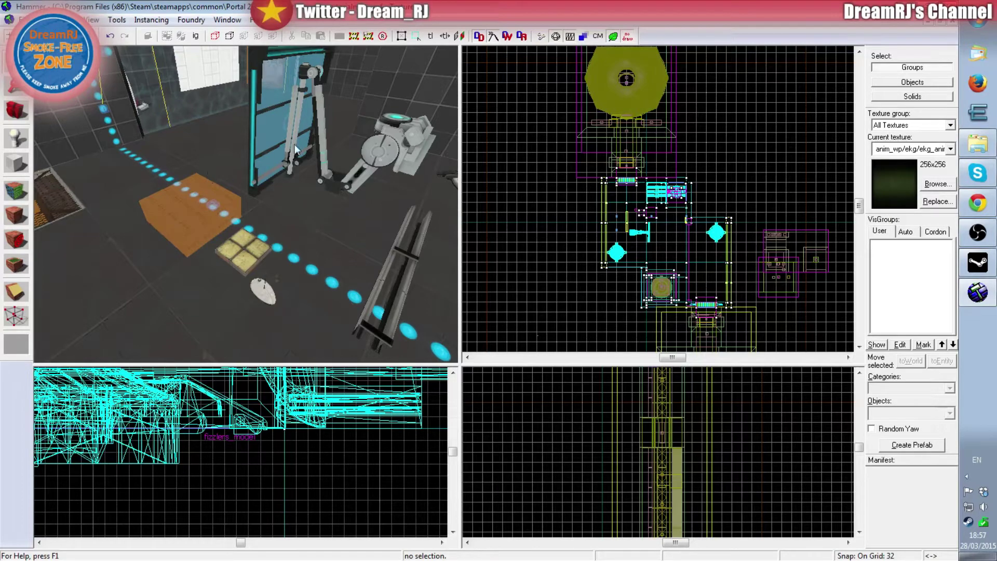
Step: Check the supported prop types of the telescope arm's World Model, leaving the browser and properties without changes
{"action": "double_click", "coordinate": [290, 124]}
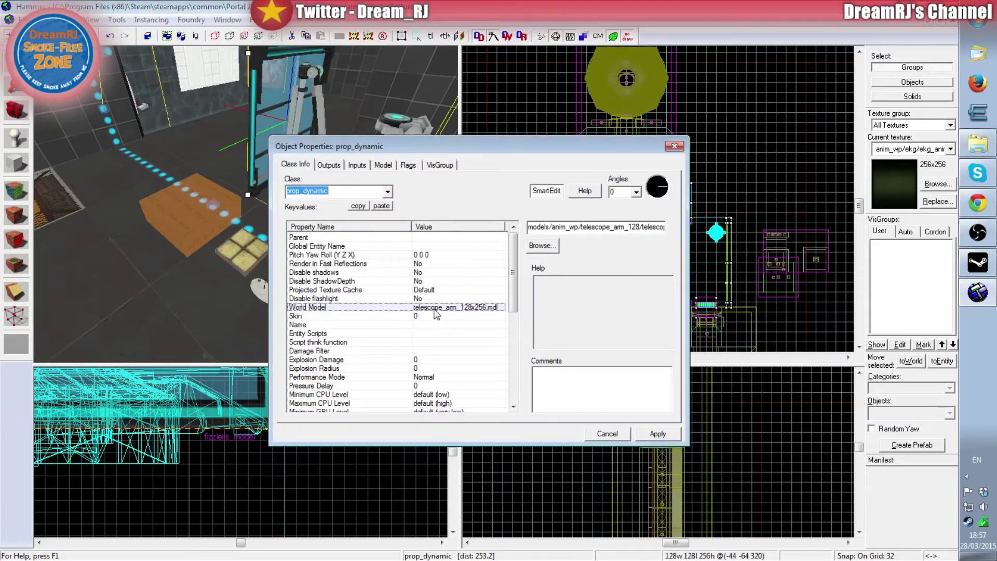
{"action": "left_click", "coordinate": [542, 245]}
{"action": "left_click", "coordinate": [628, 285]}
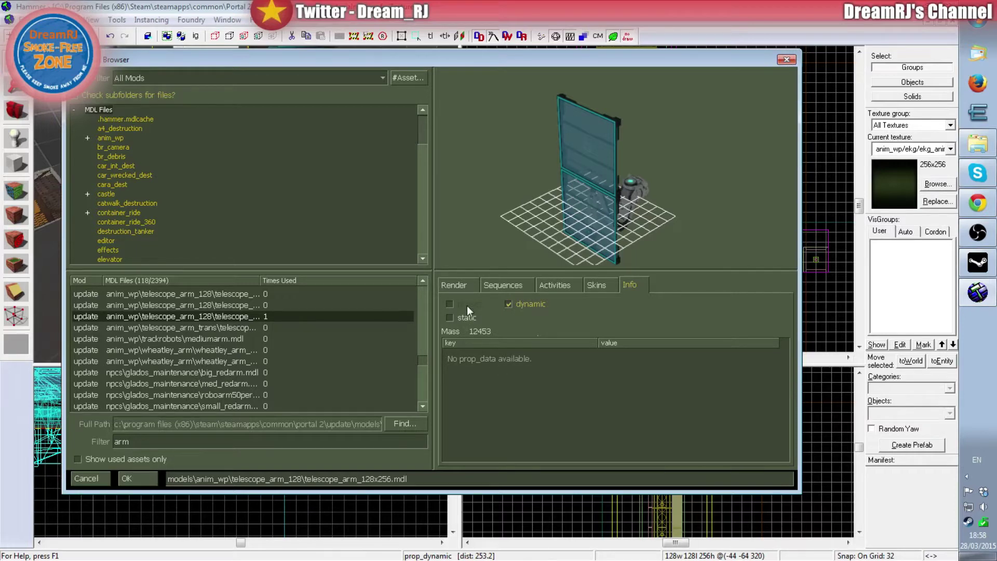
{"action": "left_click", "coordinate": [786, 59]}
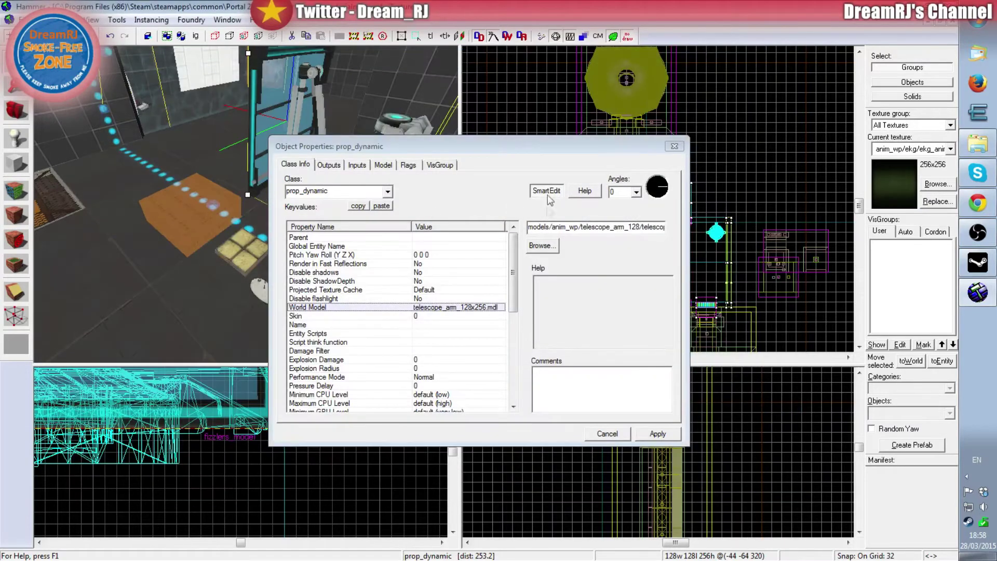
{"action": "left_click", "coordinate": [675, 147]}
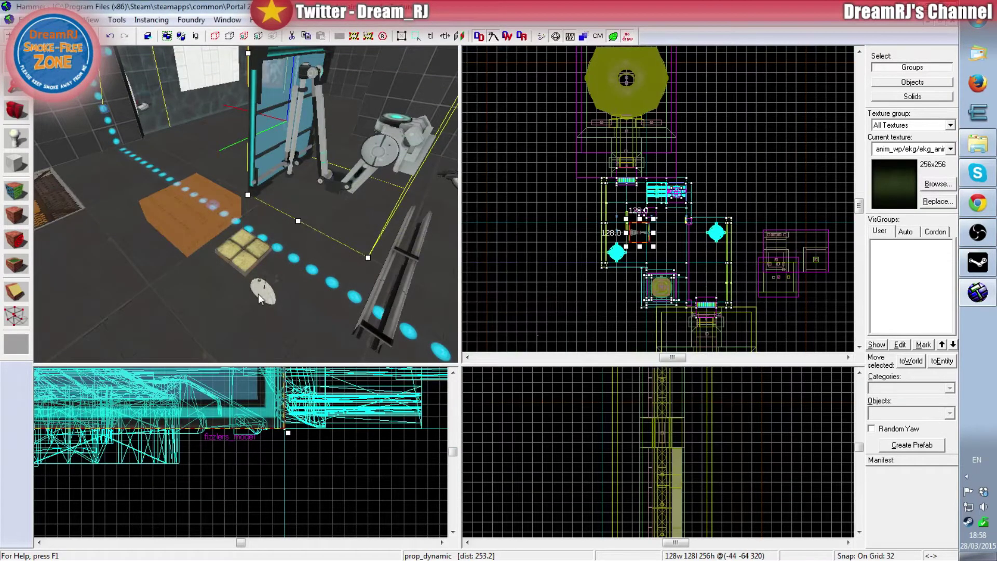
Step: Check the supported prop types and animation sequences of the radio's World Model, leaving the browser and properties without changes
{"action": "left_click", "coordinate": [258, 293]}
{"action": "key", "text": "alt+Return"}
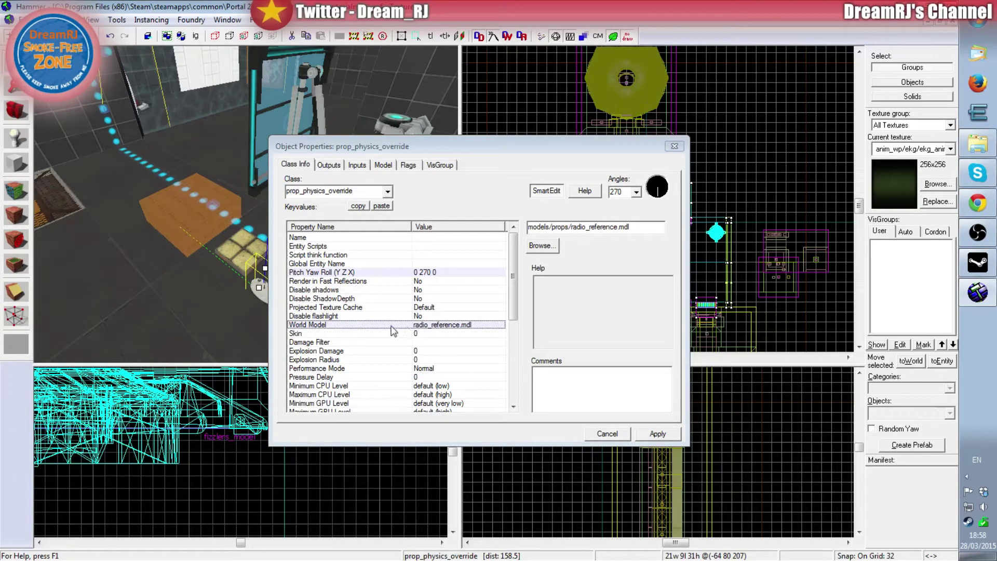
{"action": "left_click", "coordinate": [420, 327]}
{"action": "double_click", "coordinate": [419, 325]}
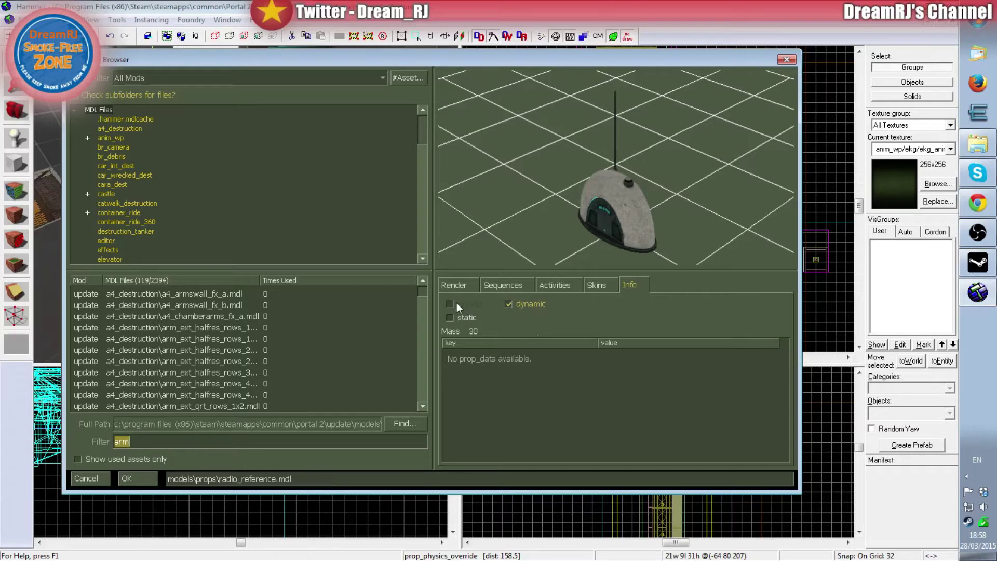
{"action": "left_click", "coordinate": [511, 288]}
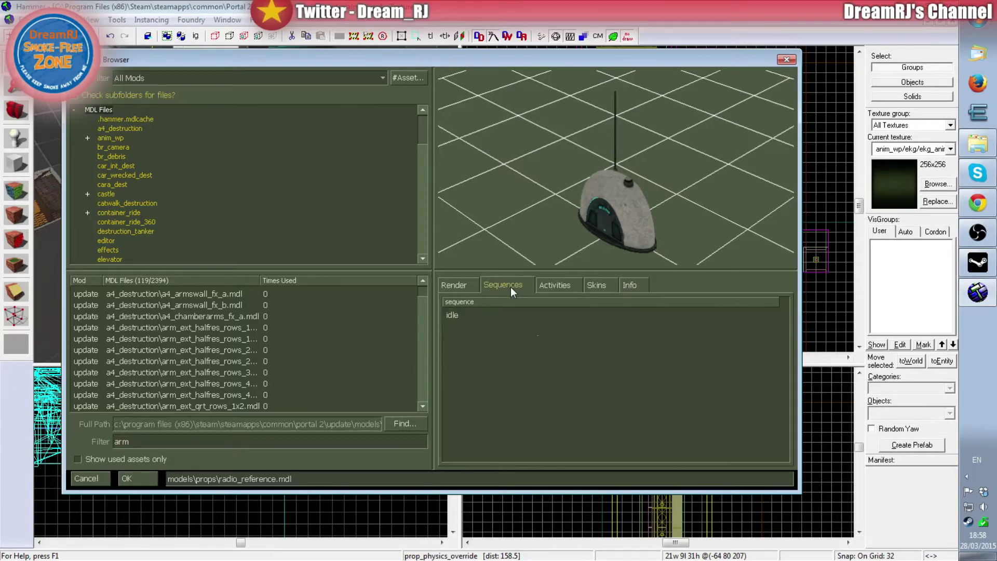
{"action": "left_click", "coordinate": [629, 286]}
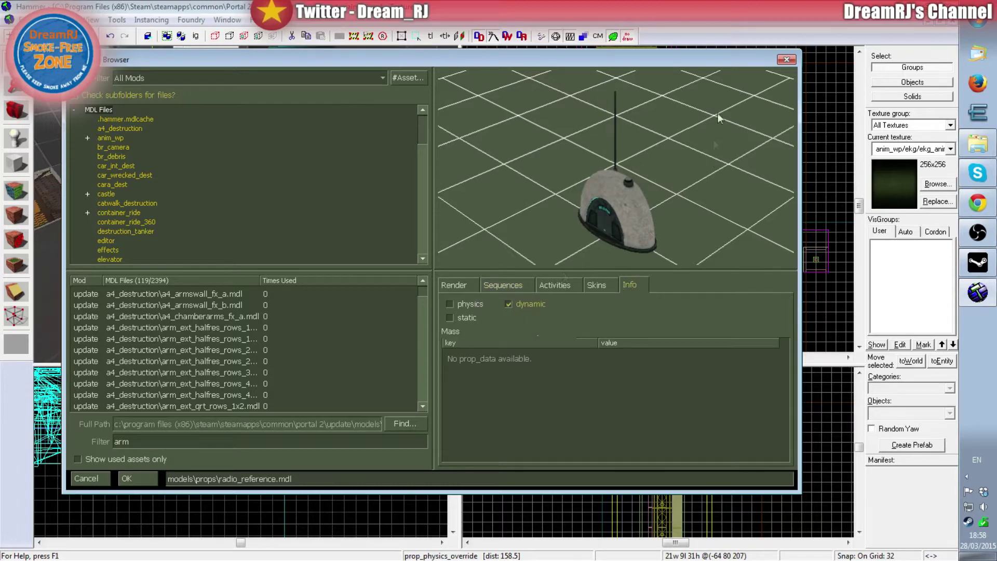
{"action": "left_click", "coordinate": [786, 60]}
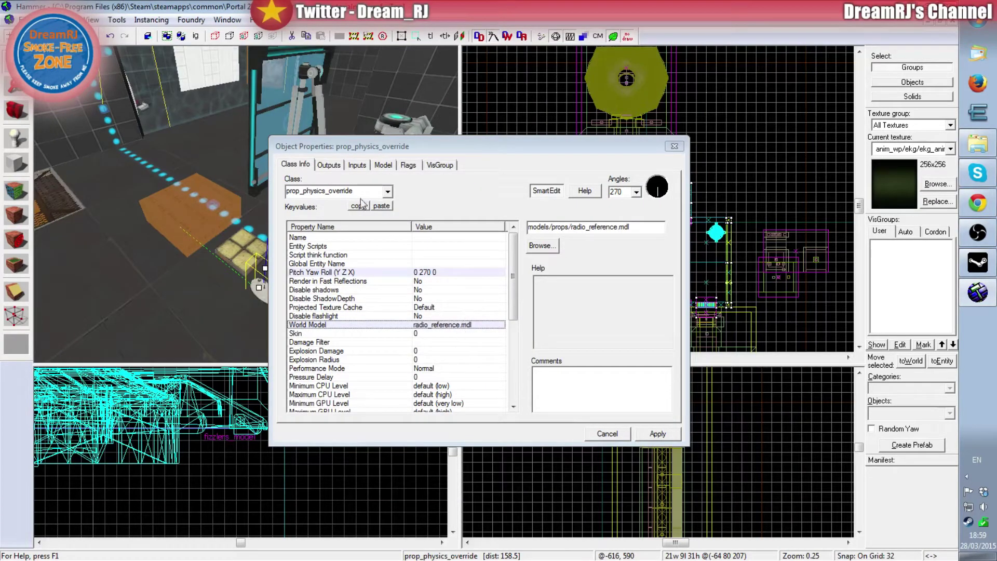
{"action": "left_click", "coordinate": [625, 430]}
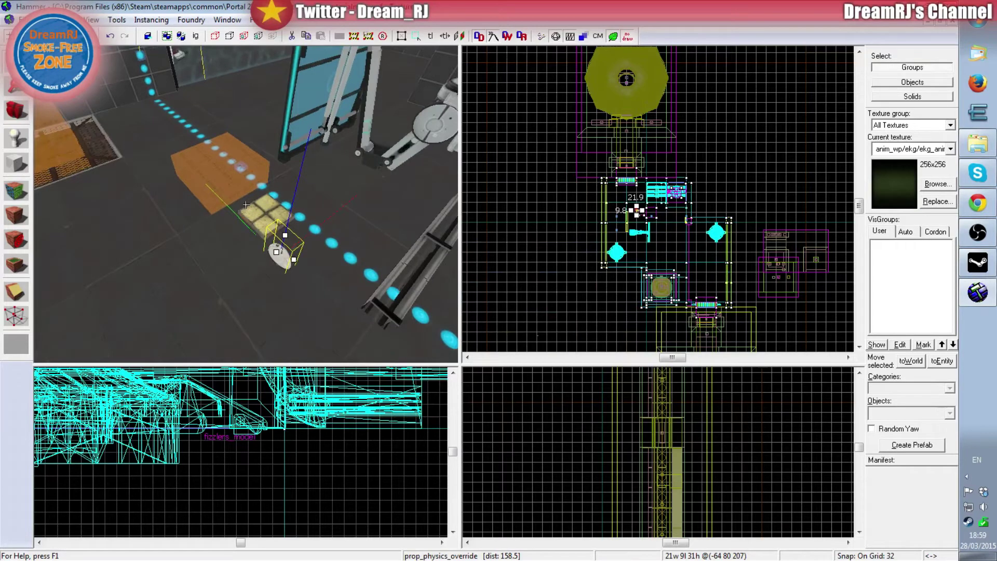
Step: Examine the radio prop and the neighbouring func_physbox tile from several sides in the 3D view
{"action": "key", "text": "d"}
{"action": "key", "text": "w"}
{"action": "key", "text": "s"}
{"action": "key", "text": "z"}
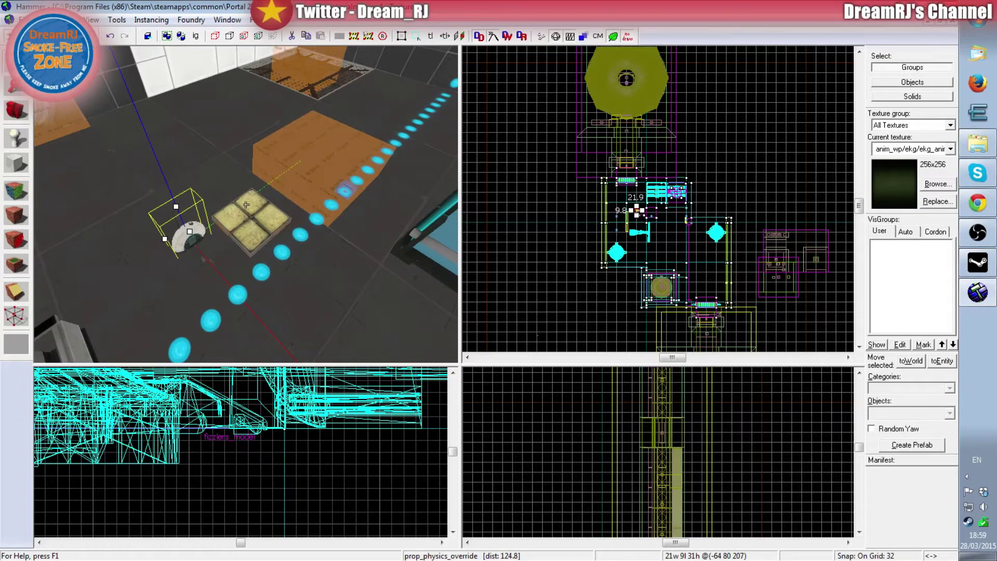
{"action": "key", "text": "z"}
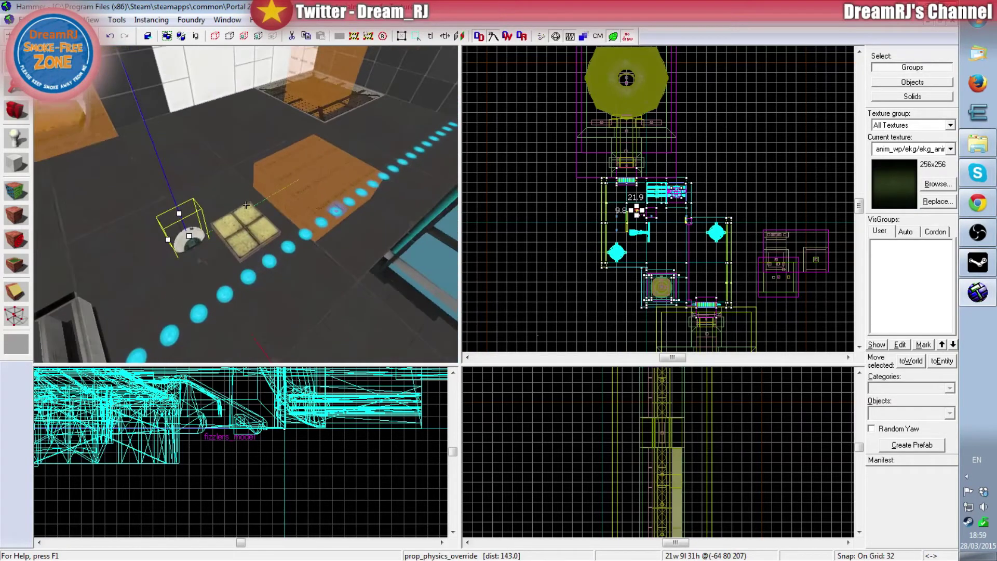
{"action": "key", "text": "z"}
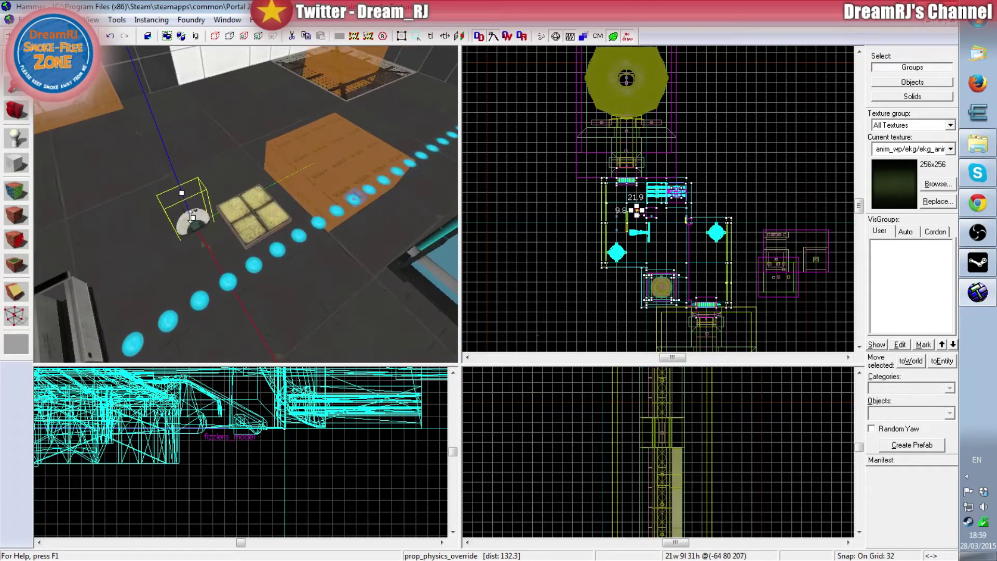
{"action": "left_click", "coordinate": [245, 201]}
{"action": "key", "text": "z"}
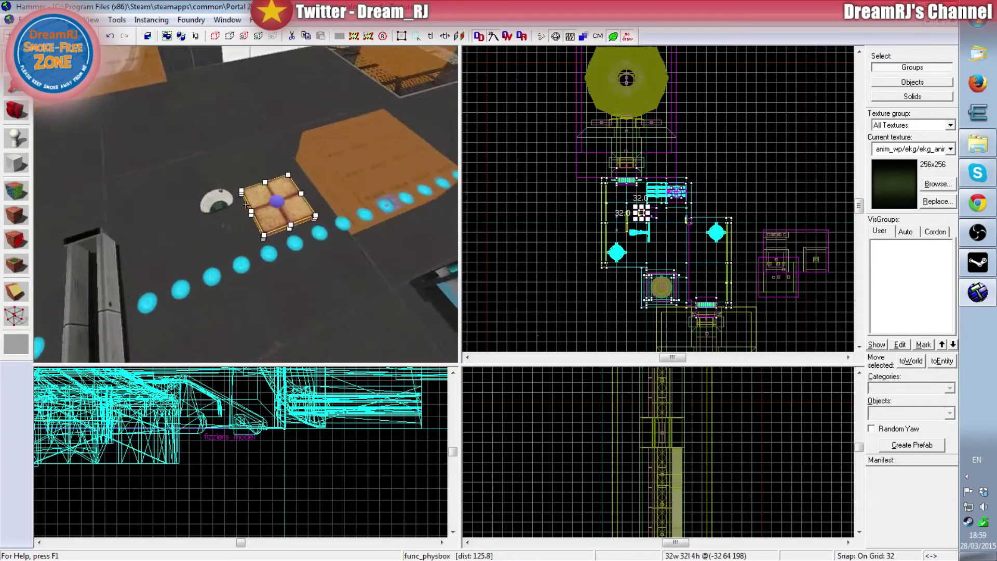
{"action": "key", "text": "w"}
{"action": "key", "text": "z"}
{"action": "key", "text": "z"}
{"action": "key", "text": "w"}
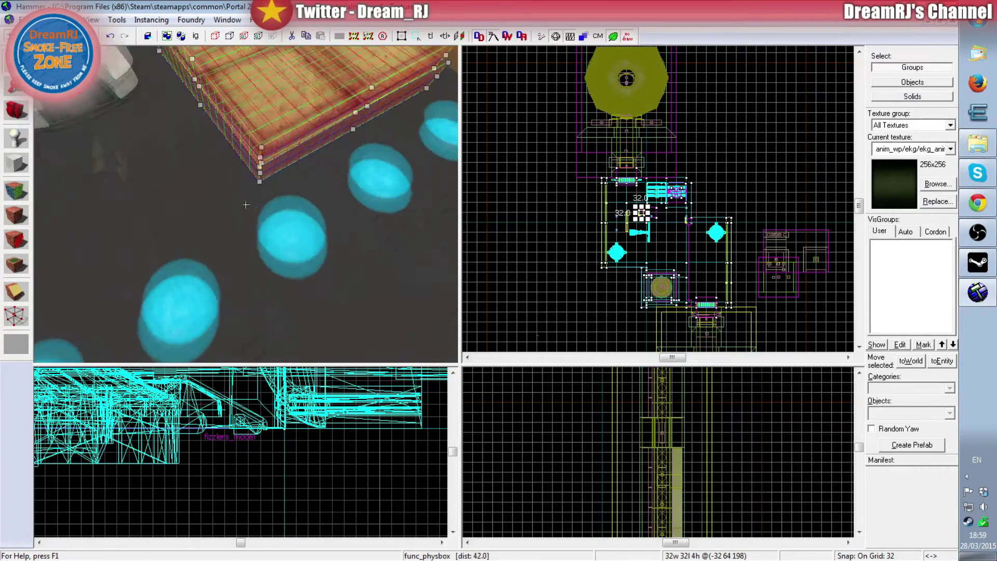
{"action": "key", "text": "s"}
{"action": "key", "text": "w"}
{"action": "key", "text": "s"}
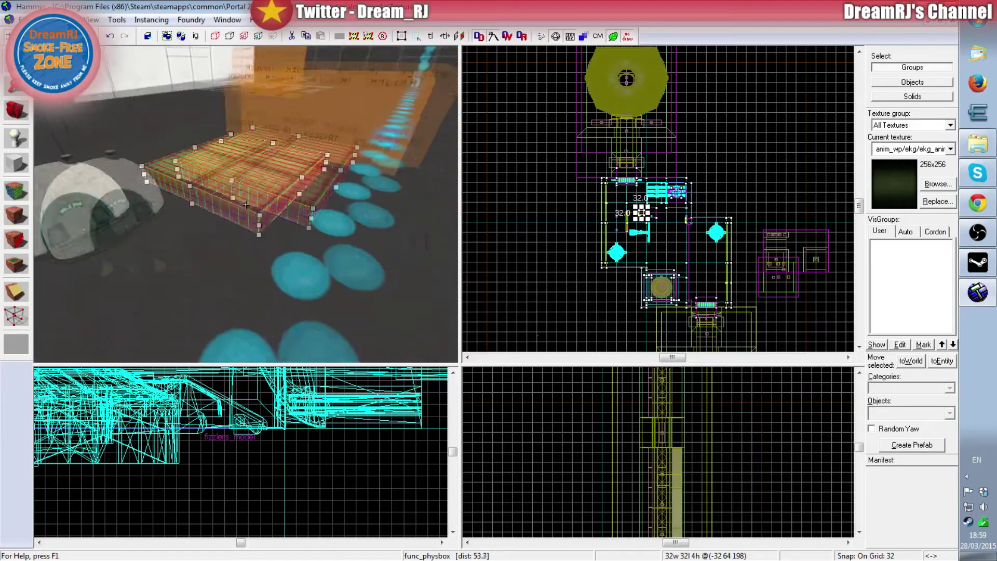
{"action": "key", "text": "z"}
Step: Inspect the func_physbox tile's object properties, close them without changes and deselect the tile
{"action": "left_click", "coordinate": [469, 265]}
{"action": "left_click", "coordinate": [234, 174]}
{"action": "double_click", "coordinate": [240, 175]}
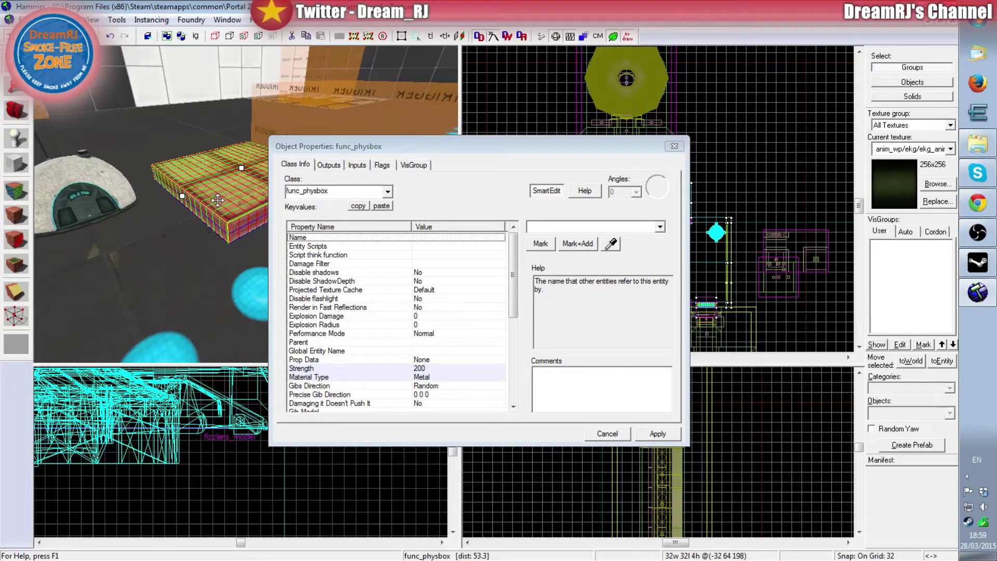
{"action": "left_click", "coordinate": [678, 147]}
{"action": "key", "text": "Escape"}
{"action": "key", "text": "z"}
{"action": "key", "text": "s"}
{"action": "key", "text": "z"}
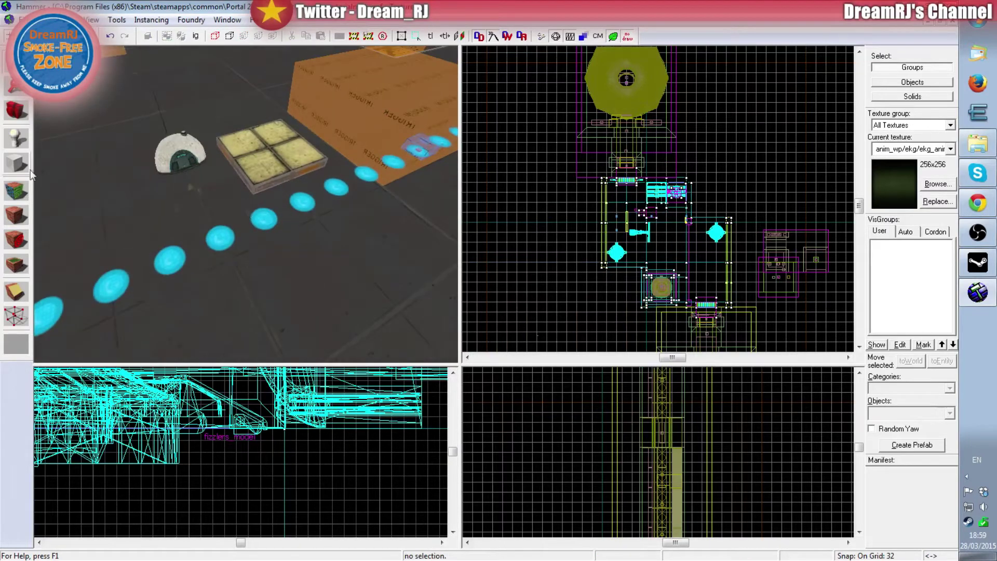
Step: Draw a block outline of 32 by 32 by 4 units in the top view, just below the existing func_physbox tile
{"action": "left_click", "coordinate": [263, 154]}
{"action": "left_click", "coordinate": [610, 272]}
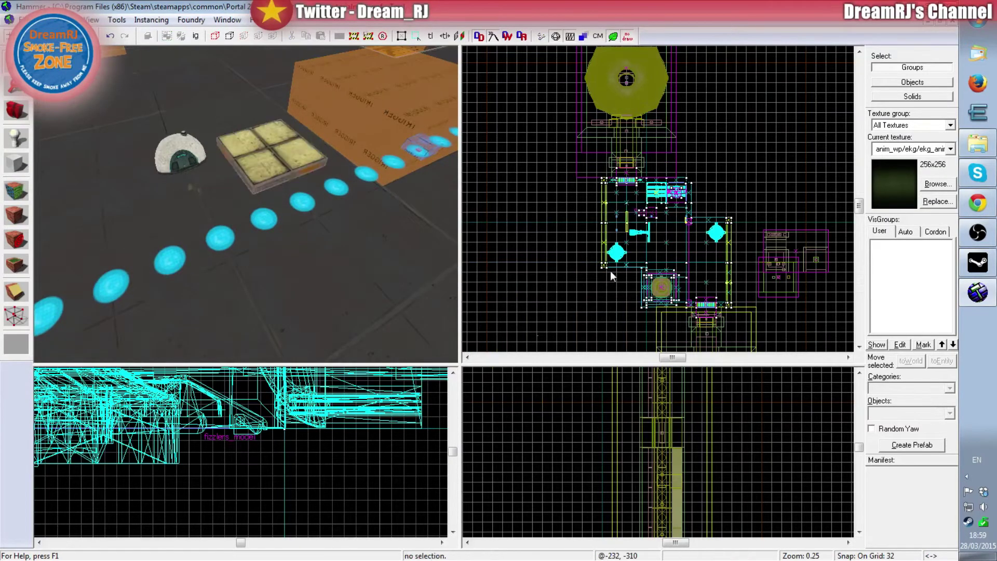
{"action": "left_click", "coordinate": [16, 163]}
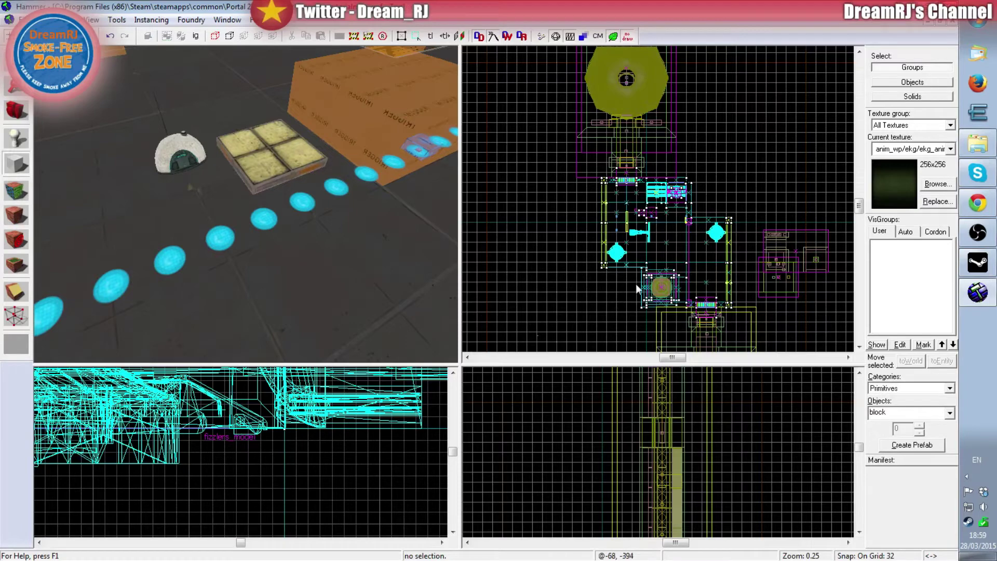
{"action": "scroll", "coordinate": [611, 295], "scroll_direction": "up", "scroll_amount": 12}
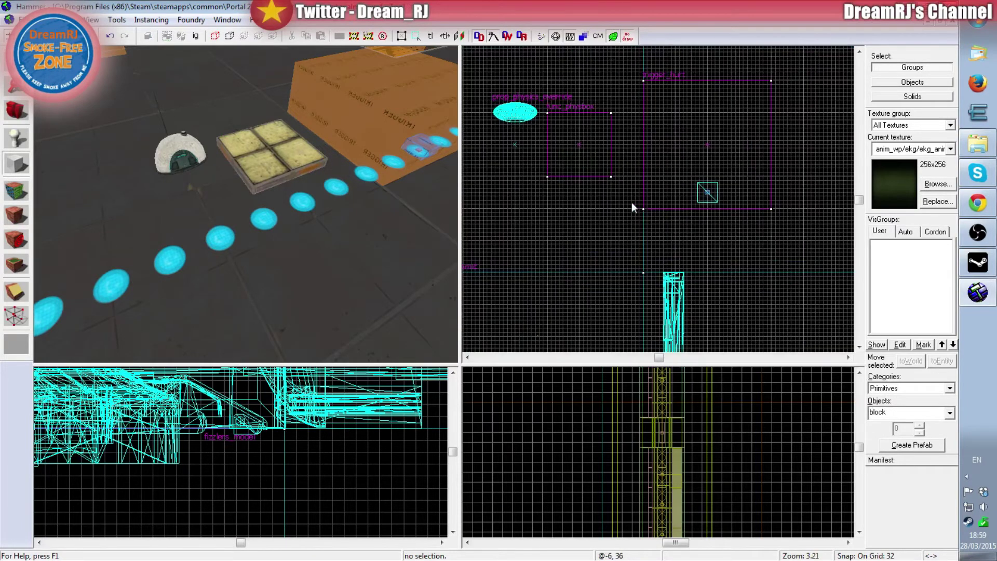
{"action": "scroll", "coordinate": [546, 203], "scroll_direction": "up", "scroll_amount": 3}
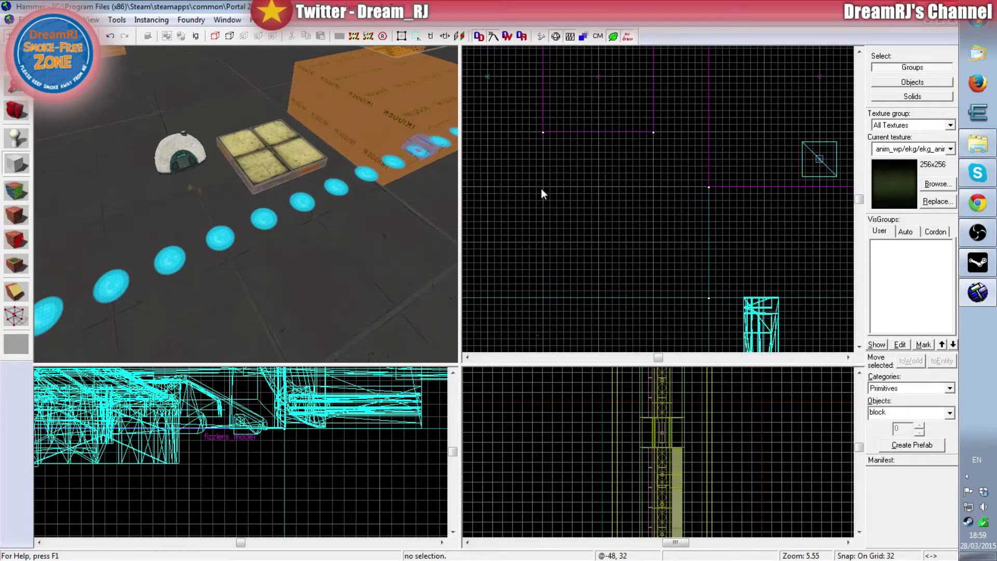
{"action": "left_click_drag", "start_coordinate": [541, 188], "coordinate": [656, 298]}
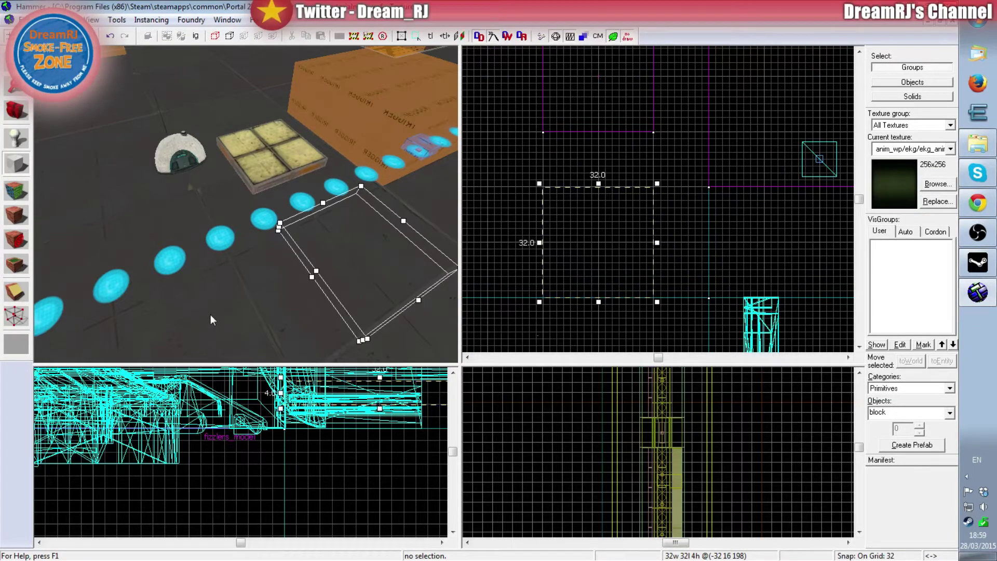
Step: Choose the yellow texture anim_wp/framework/backpanels_color01_nospec and create the solid from the drawn block outline
{"action": "left_click", "coordinate": [927, 185]}
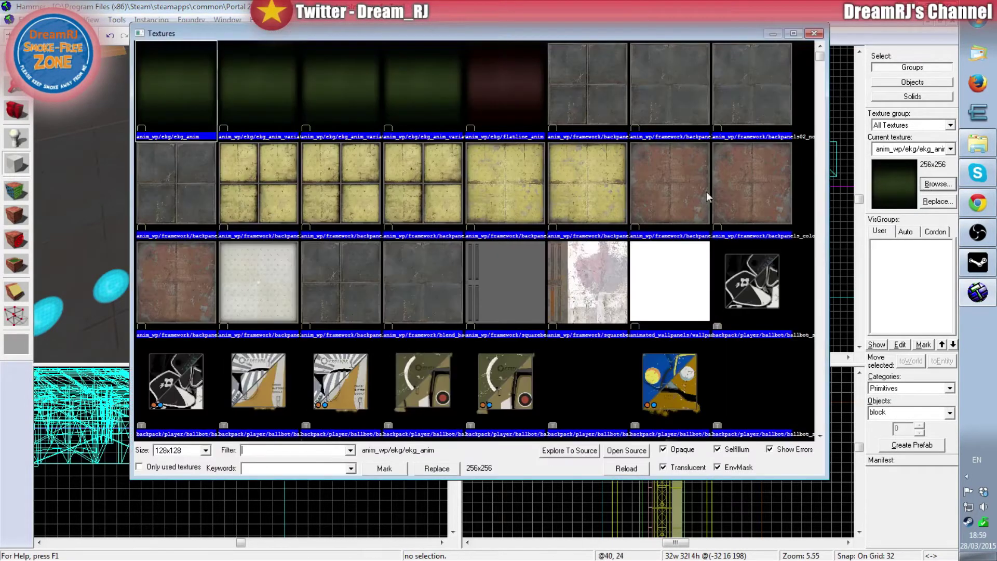
{"action": "left_click", "coordinate": [420, 196]}
{"action": "double_click", "coordinate": [419, 196]}
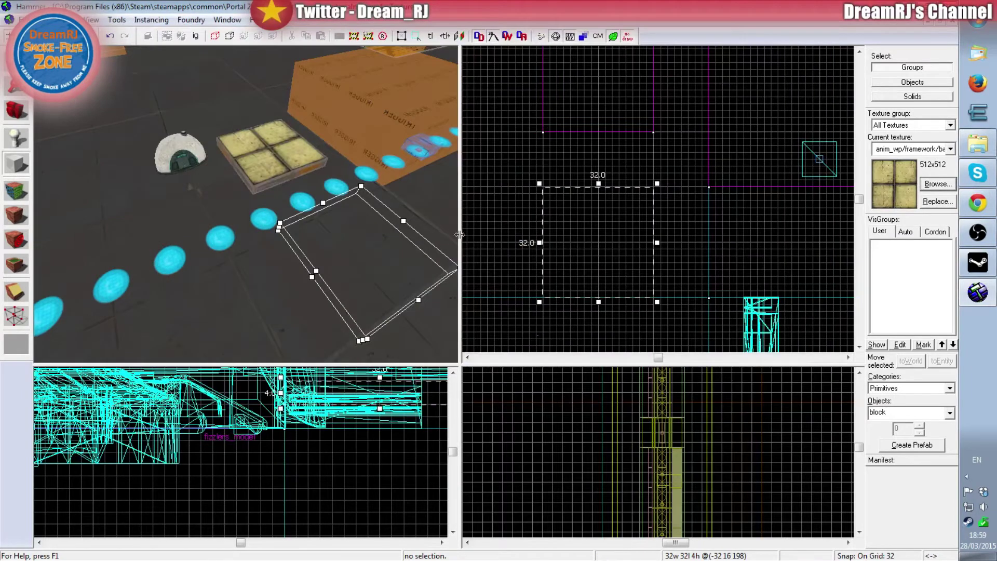
{"action": "right_click", "coordinate": [576, 222]}
{"action": "left_click", "coordinate": [602, 232]}
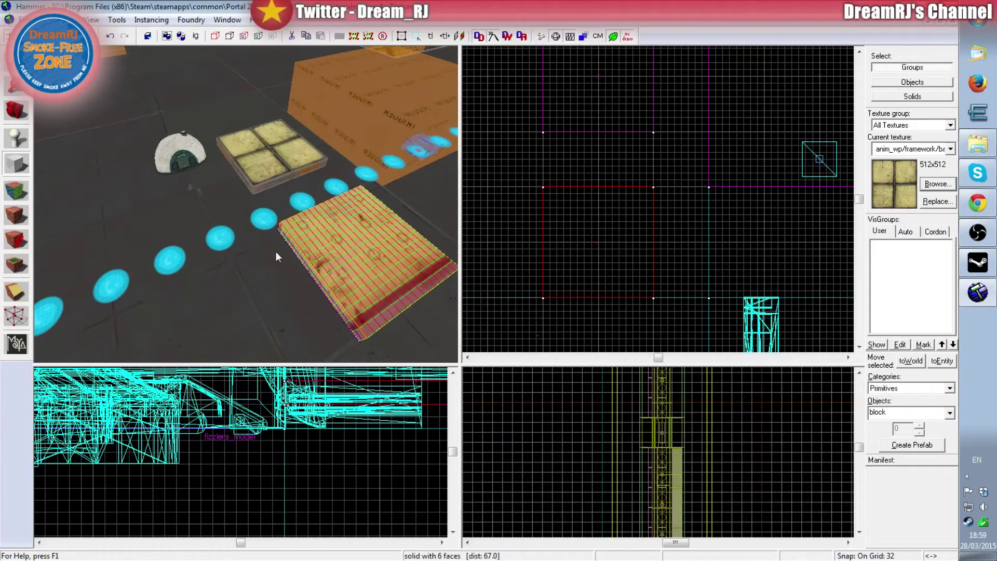
Step: Fit the yellow panel texture to all six faces of the new tile with the Face Edit Sheet
{"action": "left_click", "coordinate": [16, 192]}
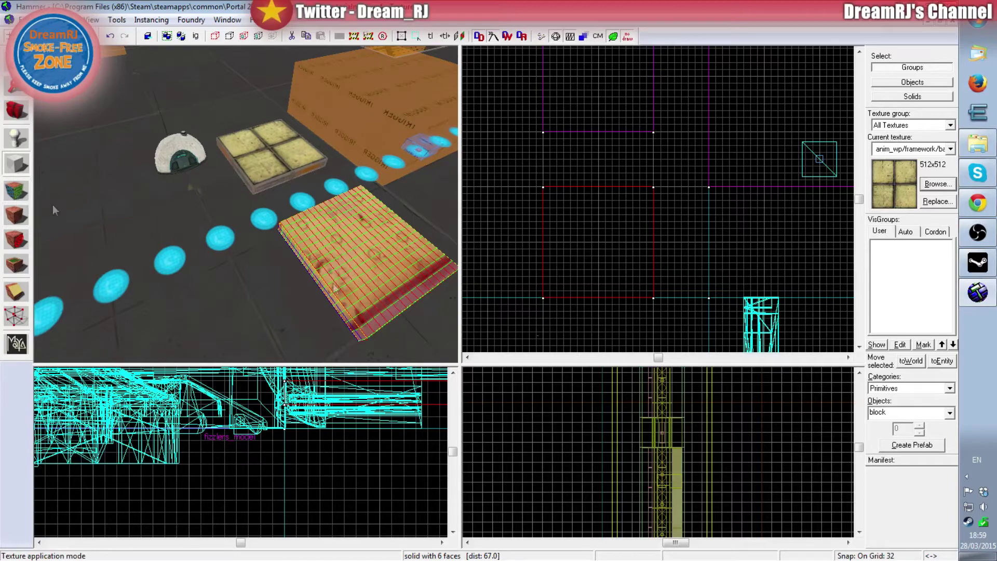
{"action": "key", "text": "z"}
{"action": "key", "text": "d"}
{"action": "key", "text": "s"}
{"action": "key", "text": "z"}
{"action": "left_click", "coordinate": [16, 192]}
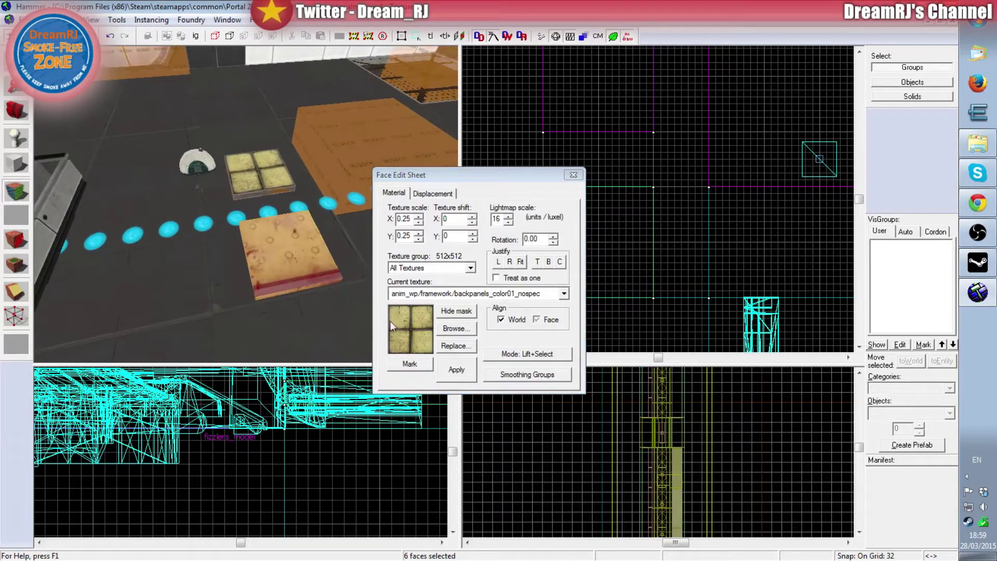
{"action": "left_click", "coordinate": [520, 261]}
Step: Examine the newly textured tile from several angles in the 3D view
{"action": "key", "text": "z"}
{"action": "key", "text": "w"}
{"action": "key", "text": "d"}
{"action": "key", "text": "s"}
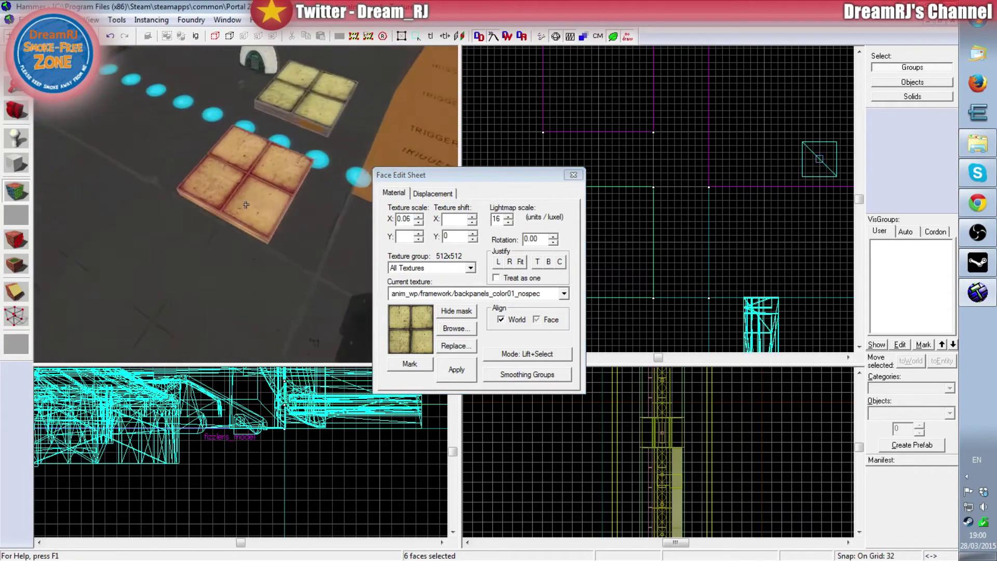
{"action": "key", "text": "w"}
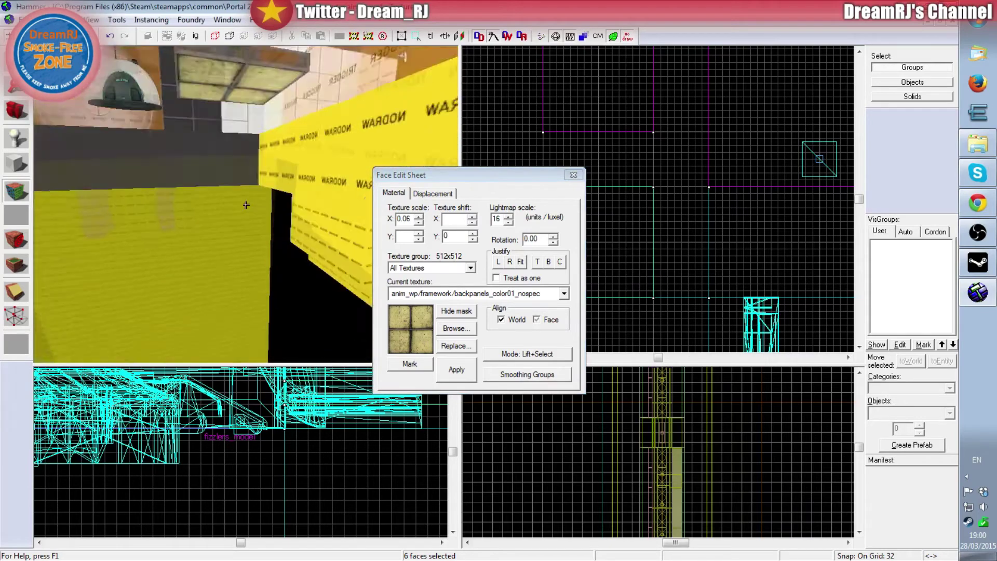
{"action": "key", "text": "w"}
{"action": "key", "text": "s"}
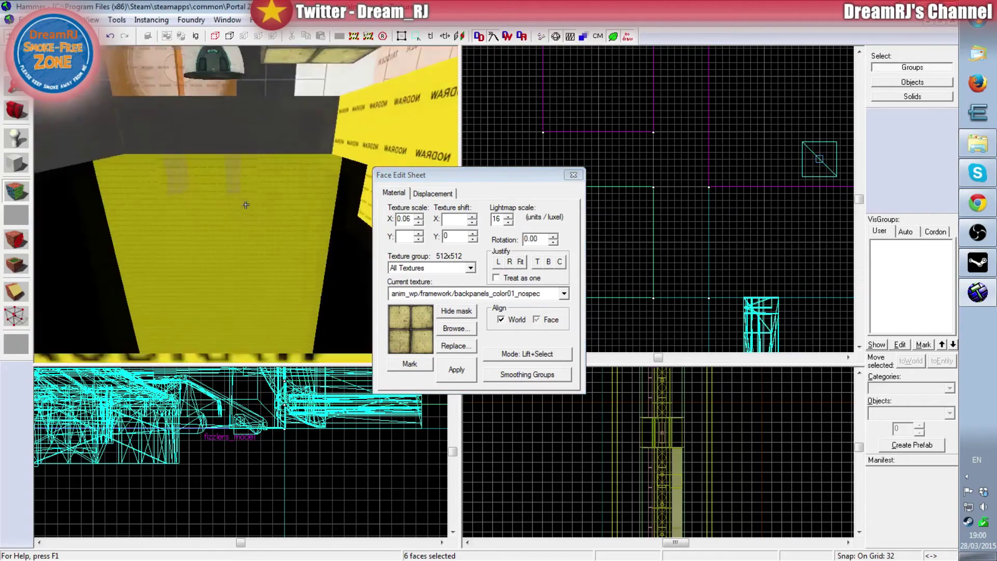
{"action": "key", "text": "w"}
{"action": "key", "text": "a"}
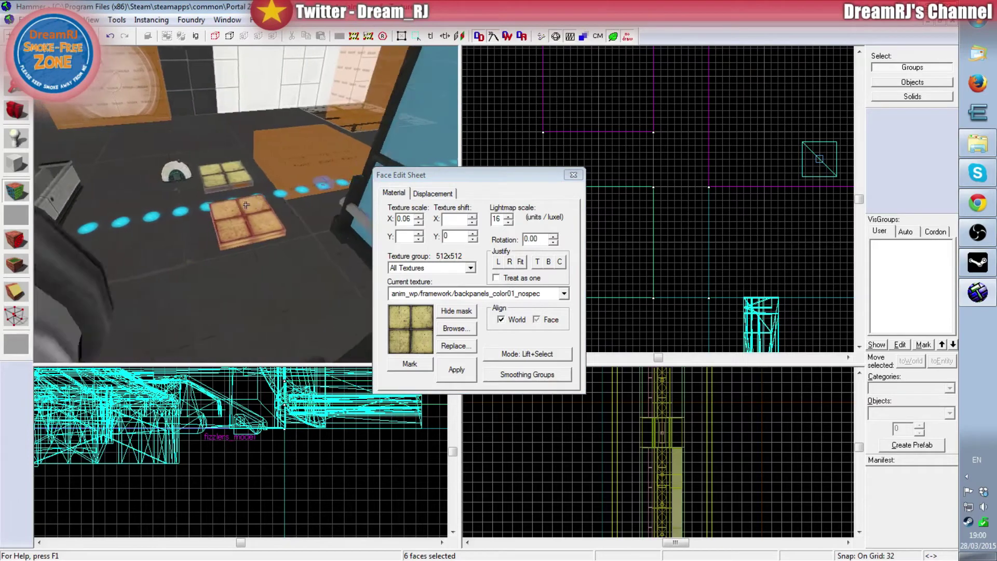
{"action": "key", "text": "w"}
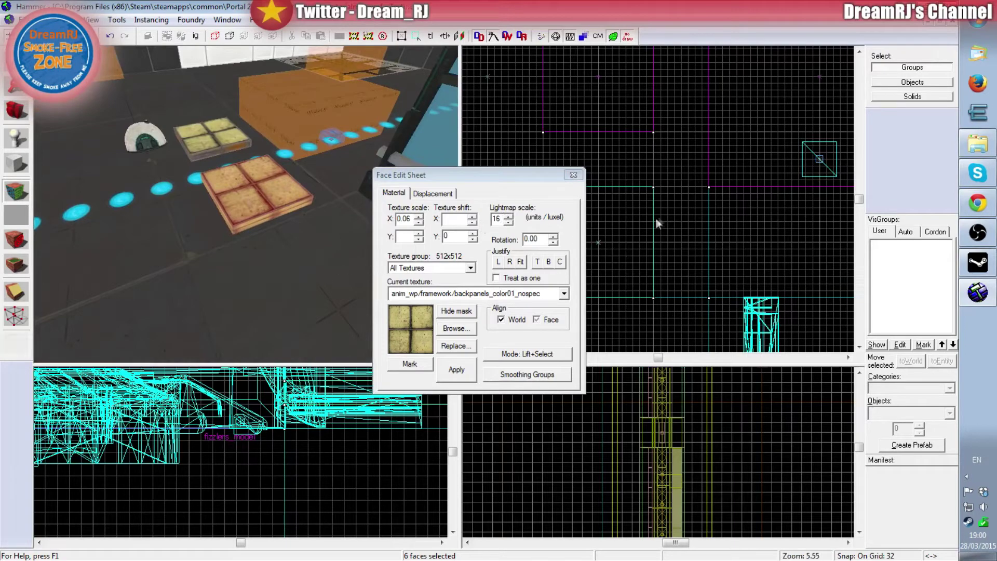
Step: Clear the current face selection and select only the four side faces of the new tile
{"action": "left_click", "coordinate": [267, 278]}
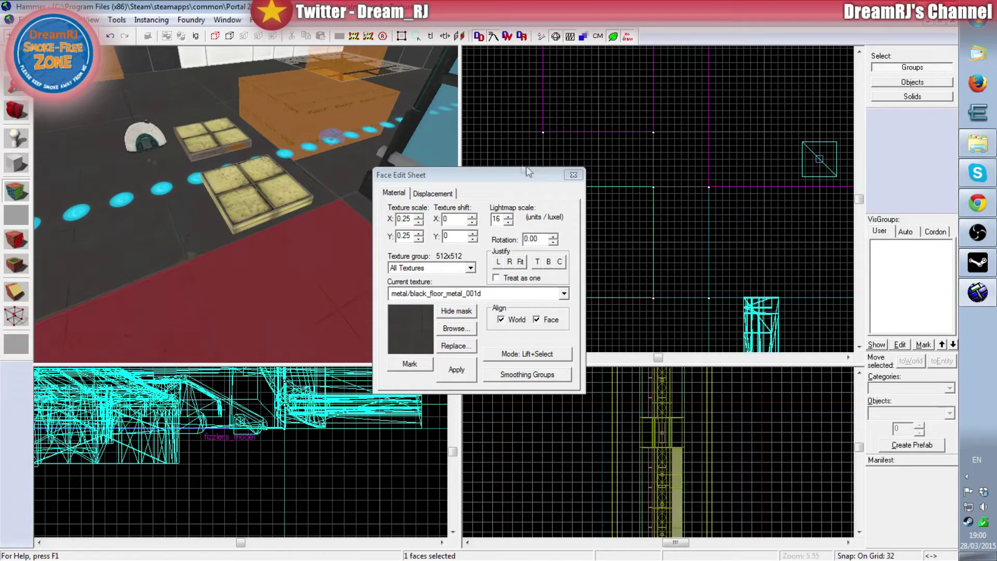
{"action": "key", "text": "z"}
{"action": "key", "text": "w"}
{"action": "key", "text": "z"}
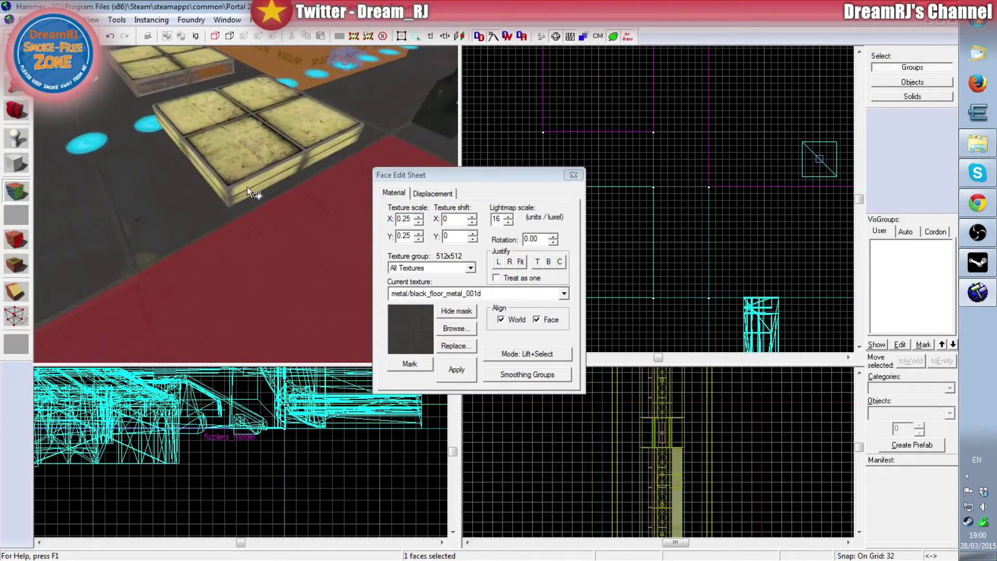
{"action": "left_click", "coordinate": [243, 189]}
{"action": "scroll", "coordinate": [244, 192], "scroll_direction": "down", "scroll_amount": 3}
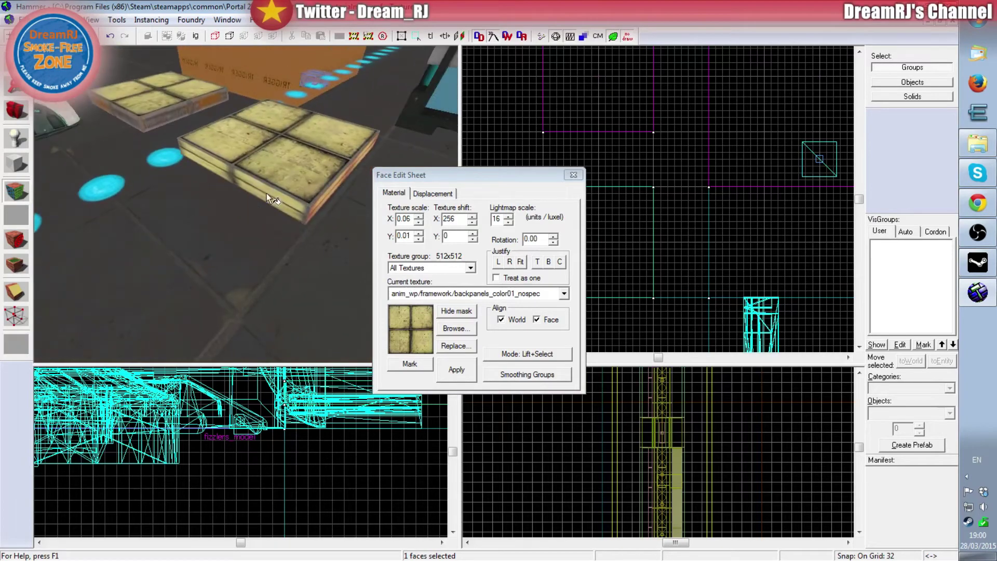
{"action": "left_click", "coordinate": [246, 205], "text": "ctrl"}
{"action": "key", "text": "a"}
{"action": "key", "text": "z"}
{"action": "left_click", "coordinate": [279, 199], "text": "ctrl"}
{"action": "key", "text": "z"}
{"action": "key", "text": "w"}
{"action": "key", "text": "z"}
{"action": "left_click", "coordinate": [273, 161], "text": "ctrl"}
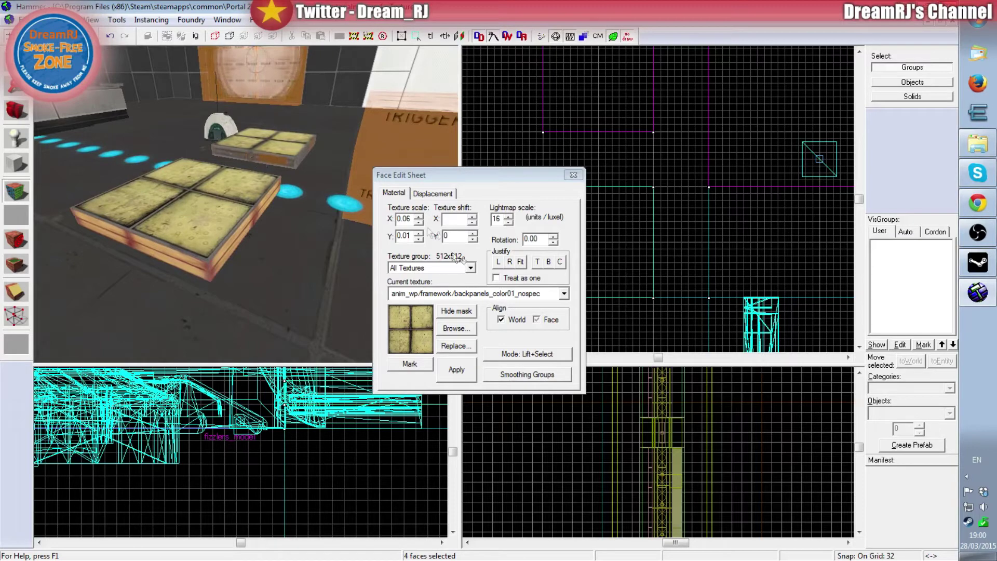
Step: Apply the texture plastic/plasticwall004a_dirty to the four selected side faces of the new tile
{"action": "left_click", "coordinate": [462, 331]}
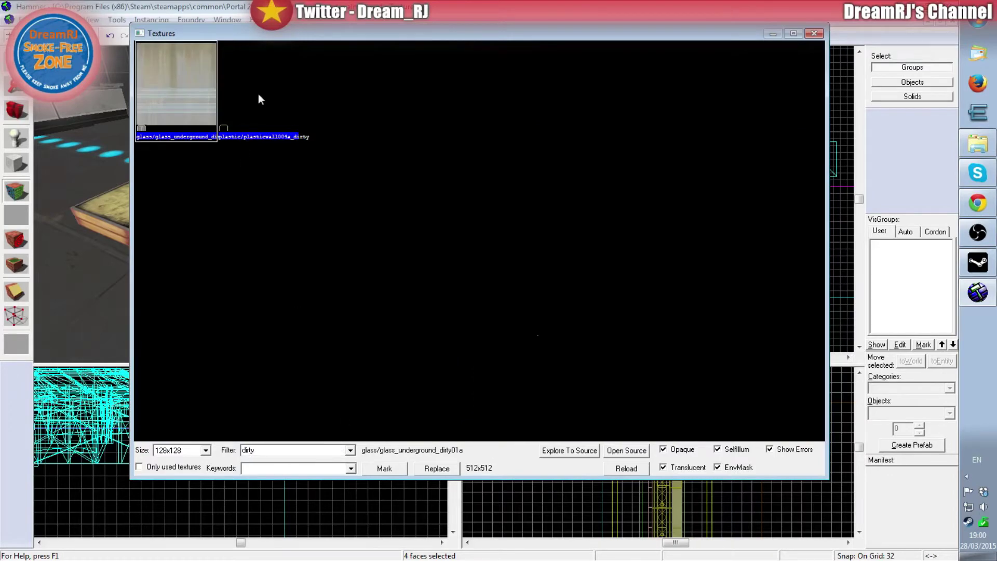
{"action": "double_click", "coordinate": [261, 98]}
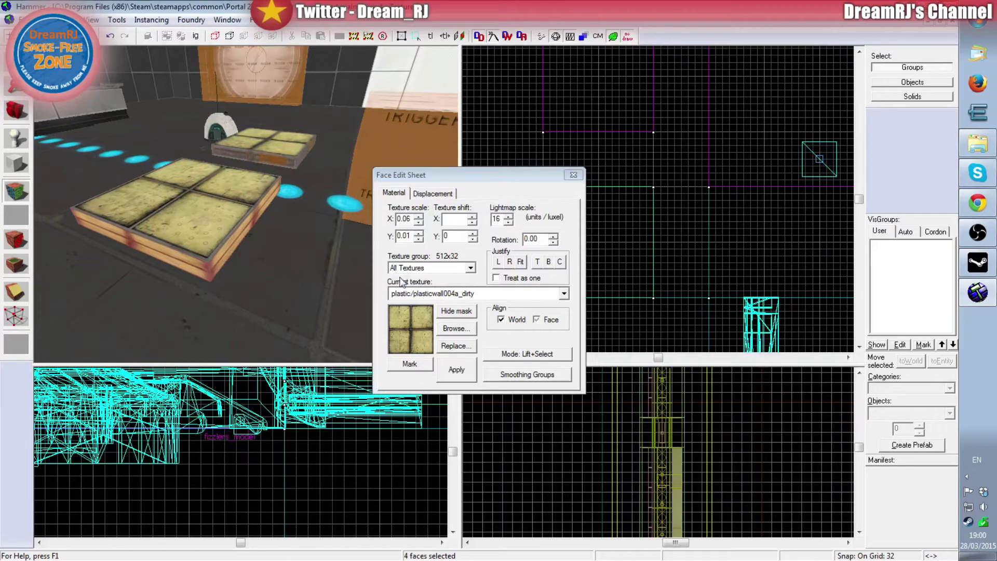
{"action": "left_click", "coordinate": [460, 372]}
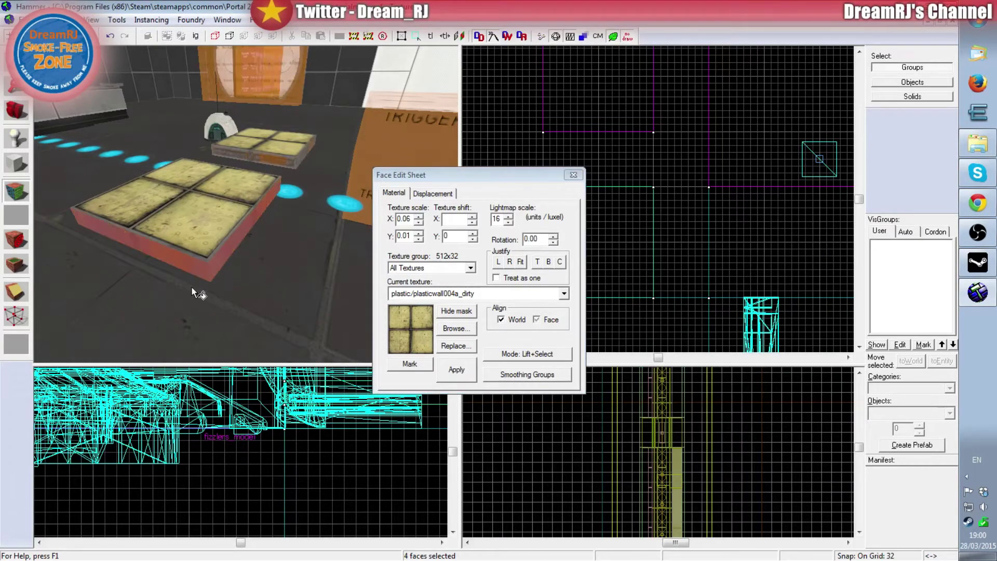
Step: Fit the plastic wall texture to the selected side faces with Treat as one enabled
{"action": "key", "text": "z"}
{"action": "key", "text": "a"}
{"action": "key", "text": "z"}
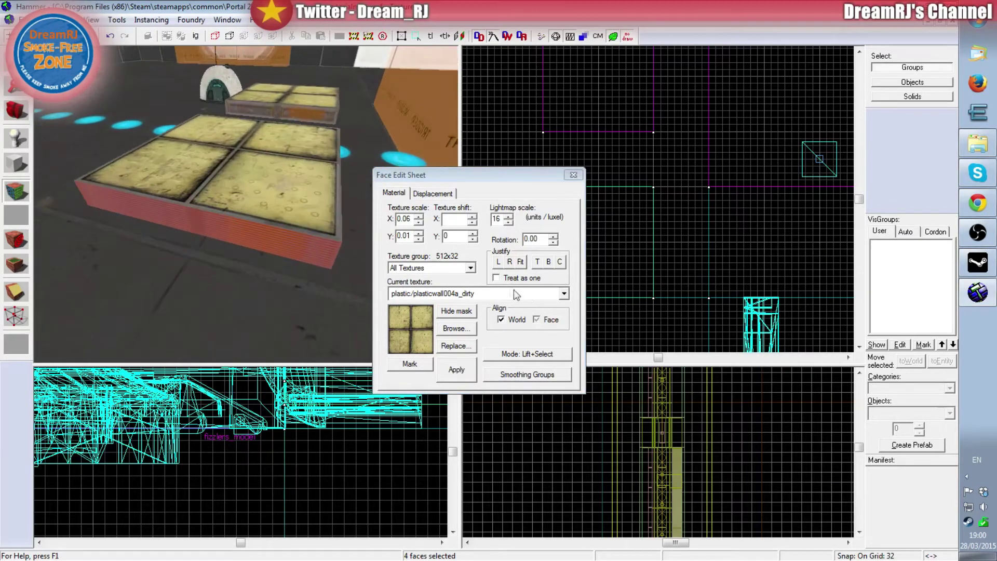
{"action": "left_click", "coordinate": [497, 279]}
{"action": "left_click", "coordinate": [521, 262]}
Step: Examine the tile's textured sides from several angles and close the Face Edit Sheet
{"action": "key", "text": "z"}
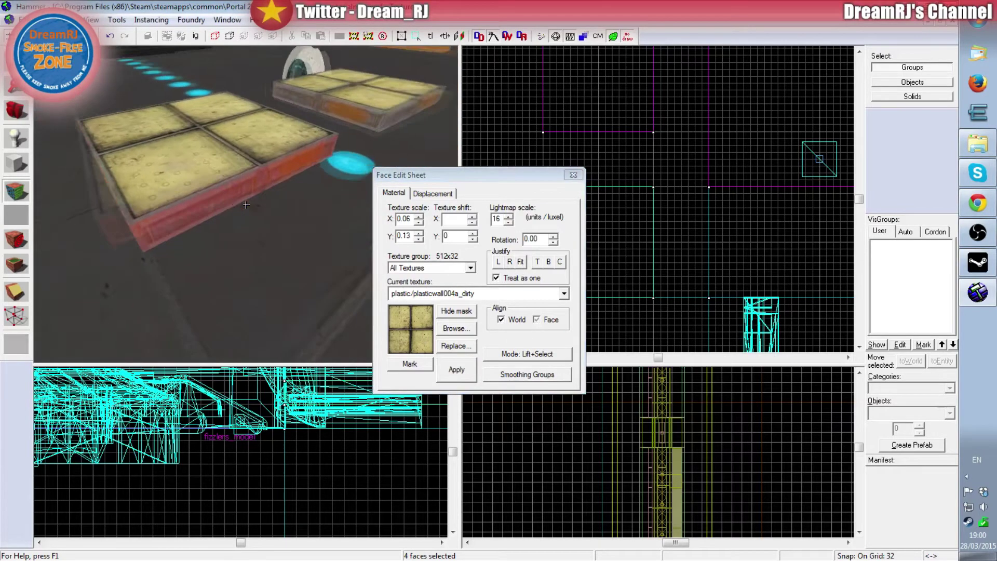
{"action": "key", "text": "d"}
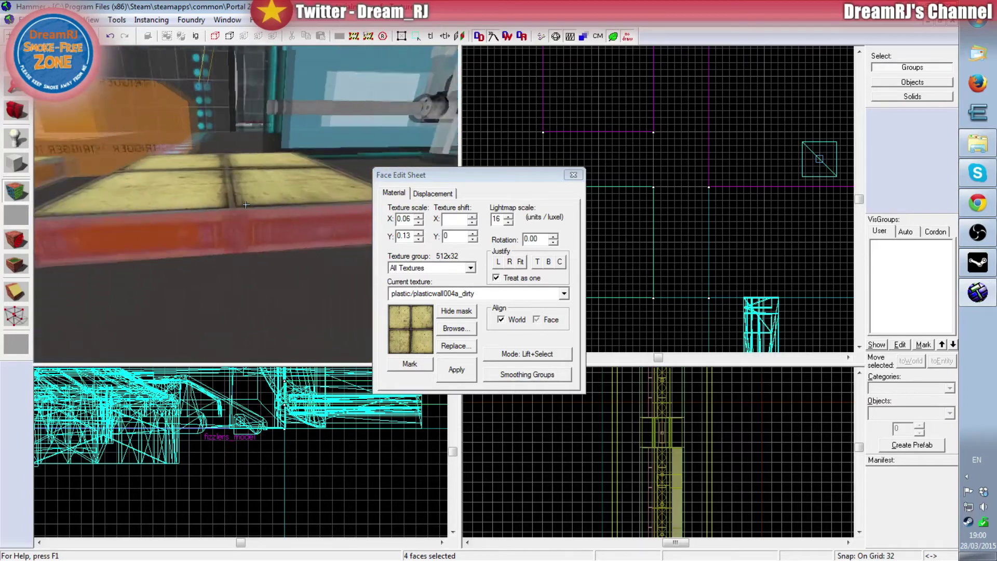
{"action": "key", "text": "d"}
{"action": "key", "text": "s"}
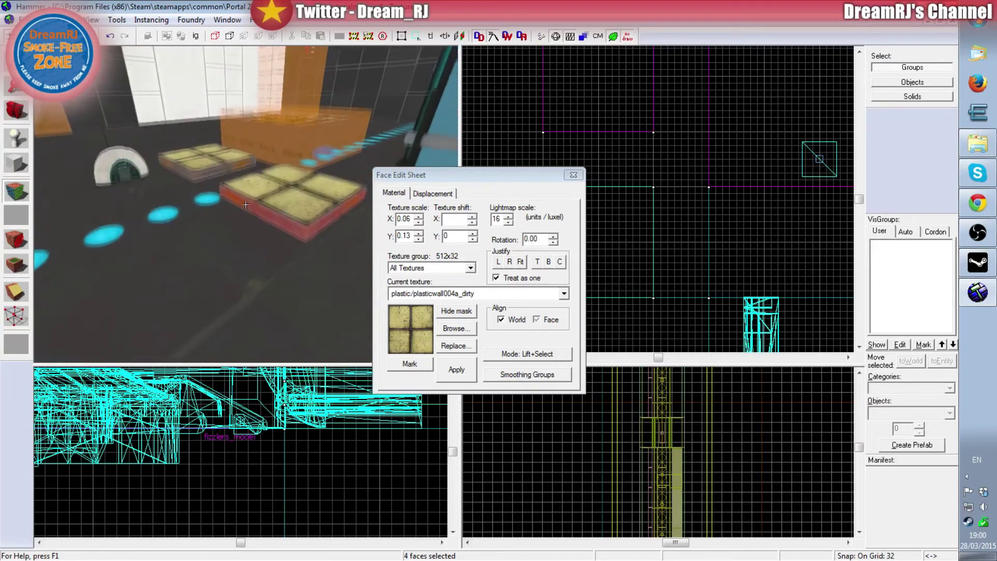
{"action": "key", "text": "w"}
{"action": "key", "text": "z"}
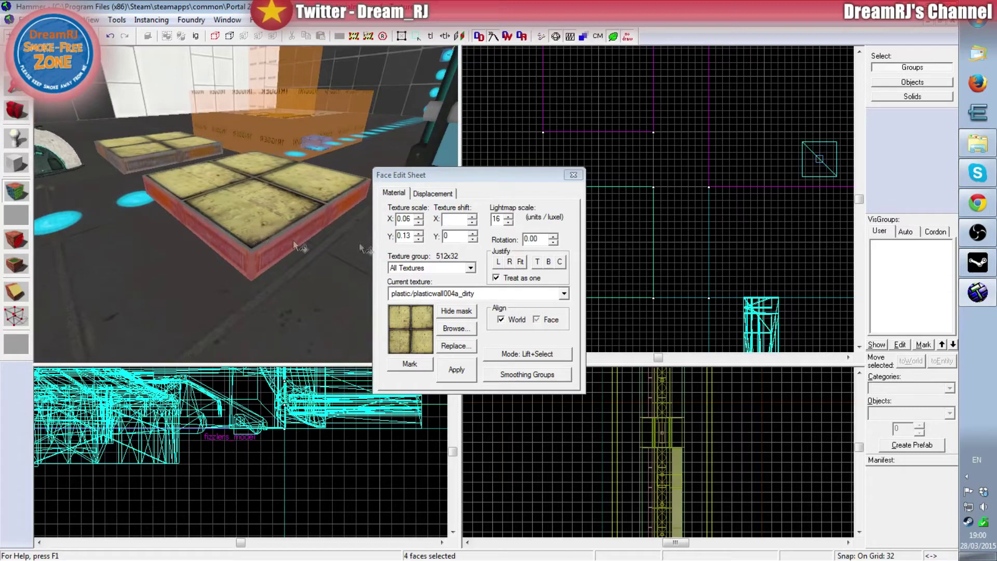
{"action": "left_click", "coordinate": [573, 175]}
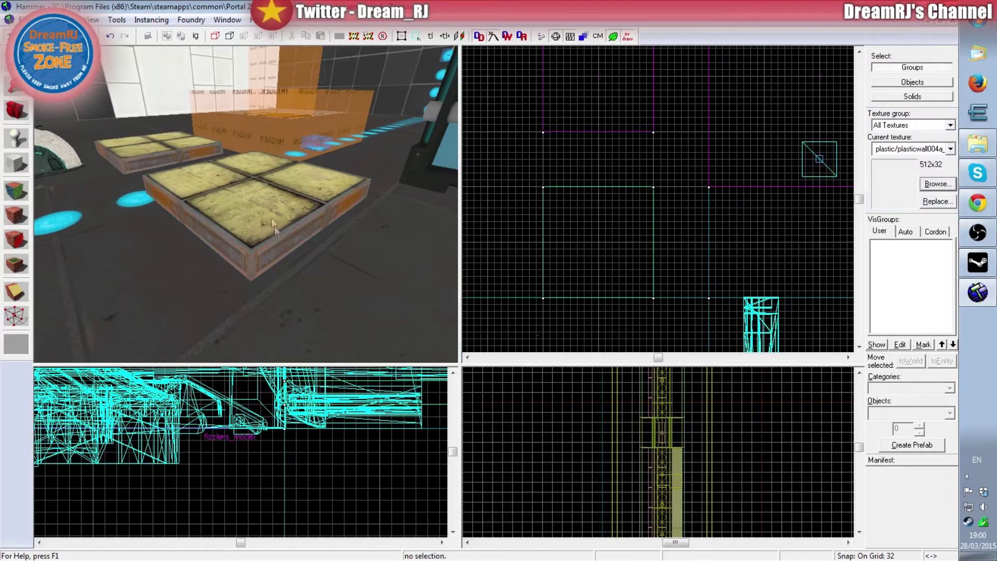
Step: Tie the new tile brush to an entity and set its class to func_physbox
{"action": "key", "text": "z"}
{"action": "key", "text": "w"}
{"action": "key", "text": "z"}
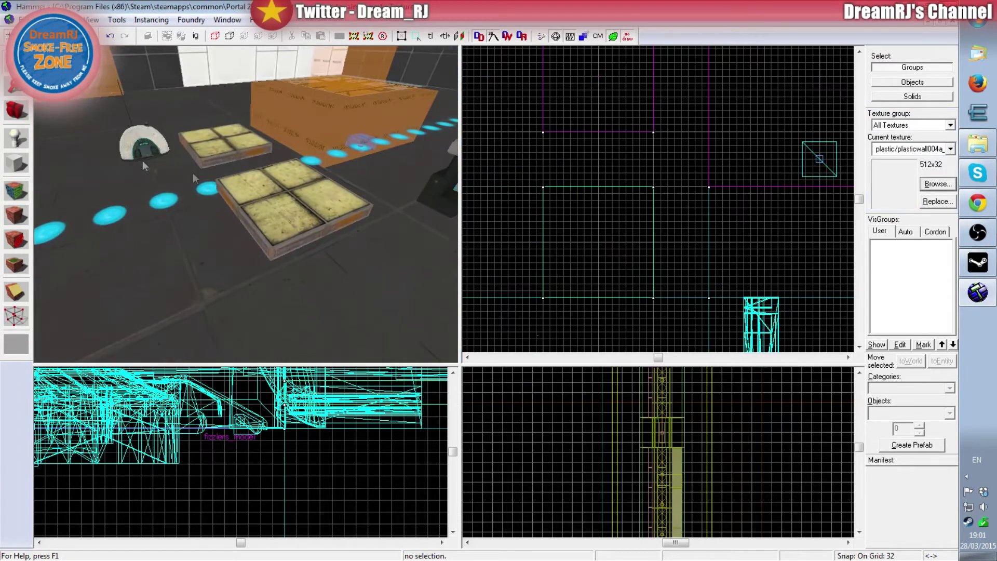
{"action": "left_click", "coordinate": [281, 189]}
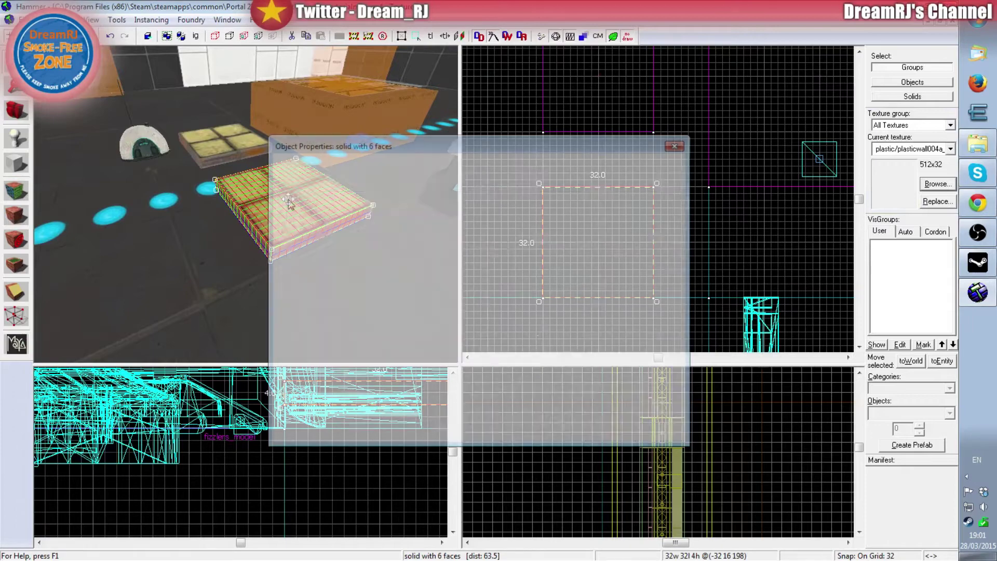
{"action": "key", "text": "alt+Return"}
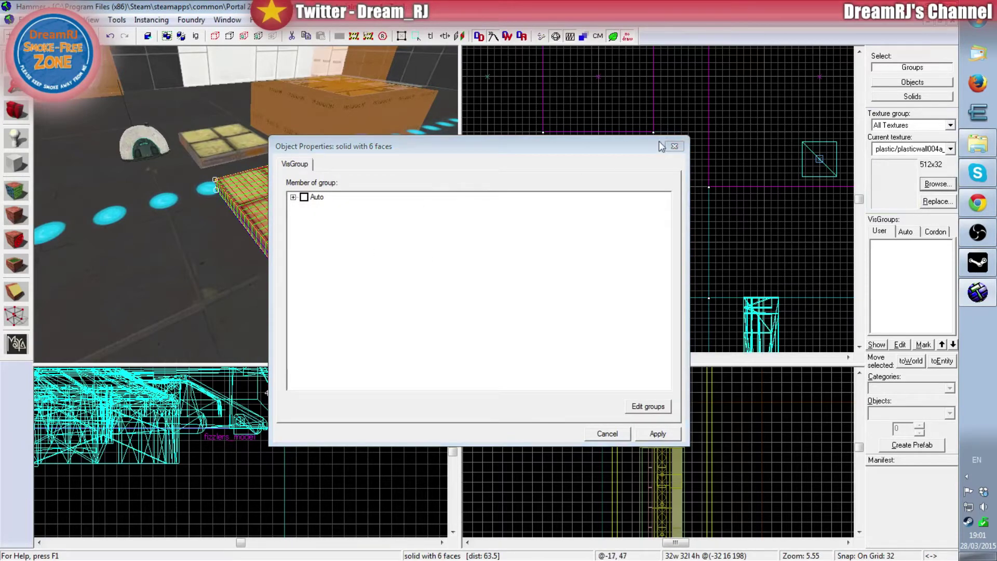
{"action": "left_click", "coordinate": [673, 147]}
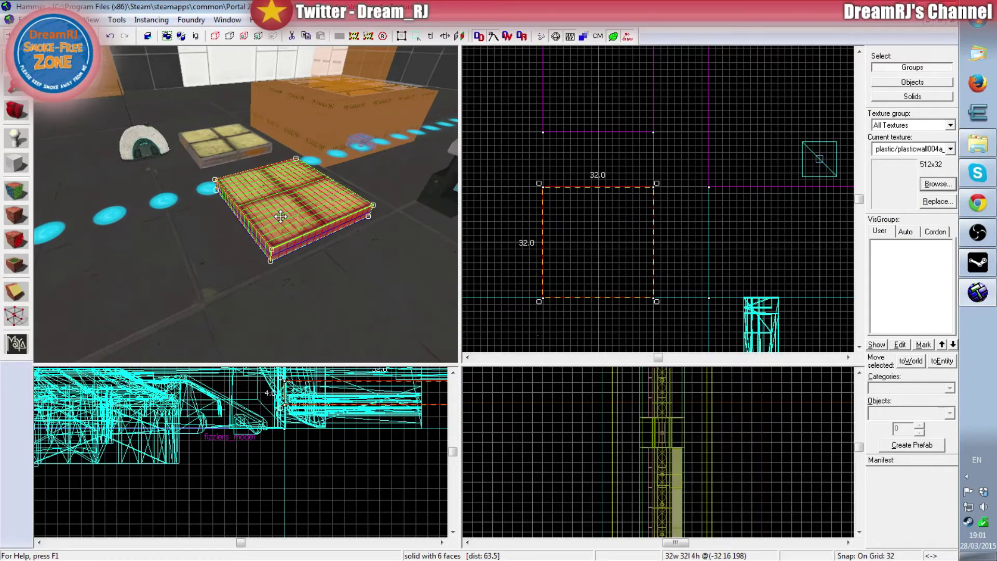
{"action": "key", "text": "ctrl+t"}
{"action": "double_click", "coordinate": [330, 192]}
{"action": "left_click_drag", "start_coordinate": [332, 190], "coordinate": [303, 190]}
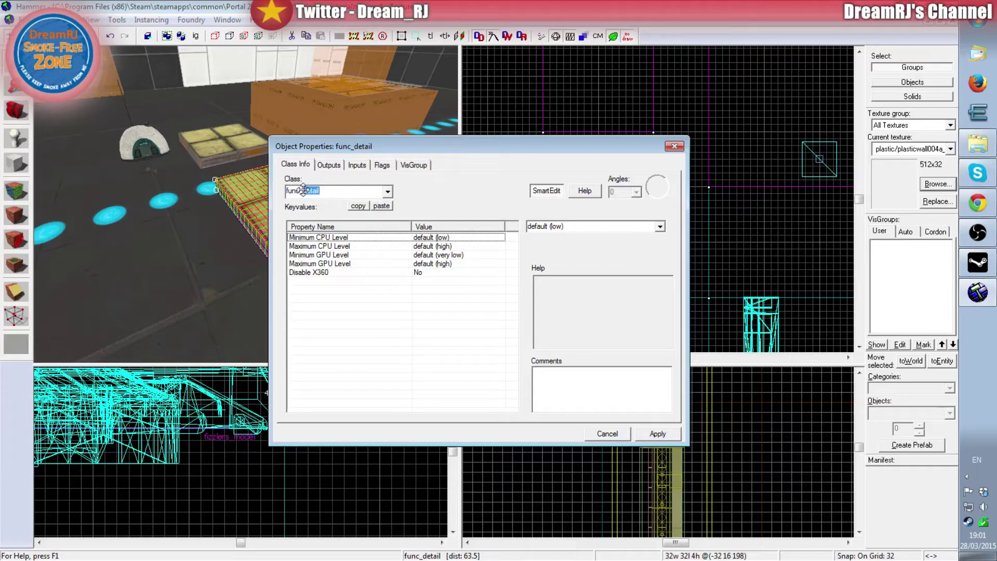
{"action": "type", "text": "ph"}
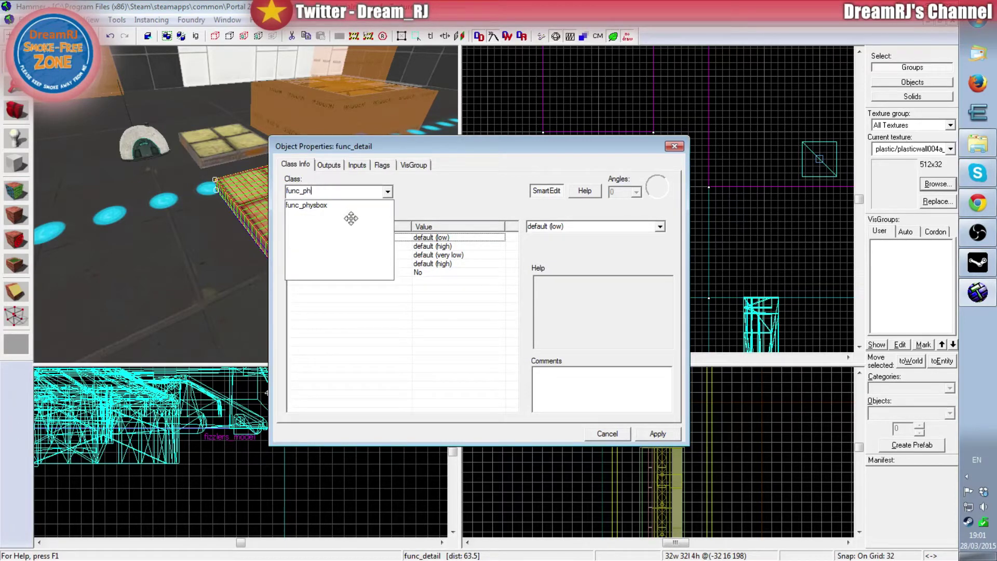
{"action": "left_click", "coordinate": [336, 206]}
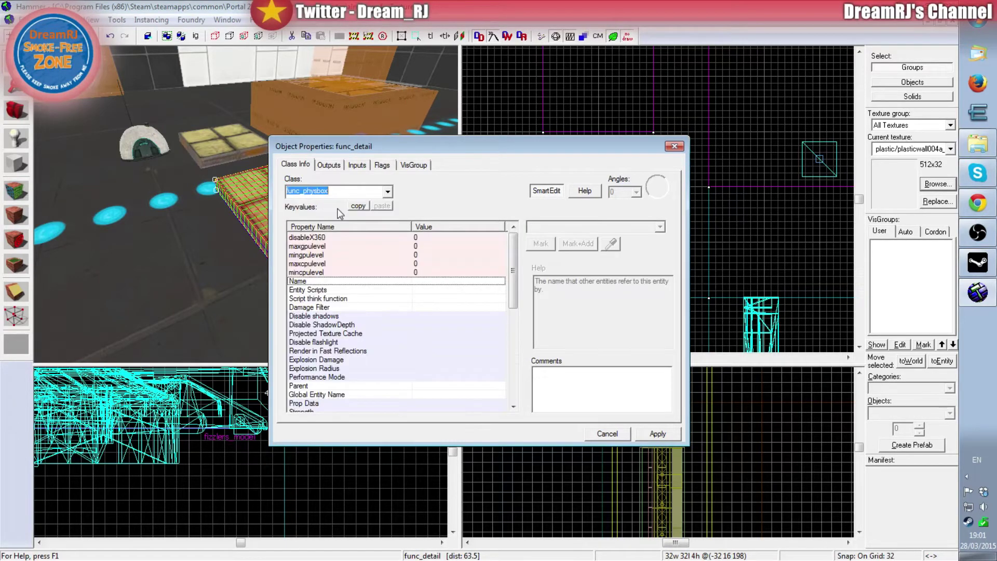
{"action": "left_click", "coordinate": [656, 434]}
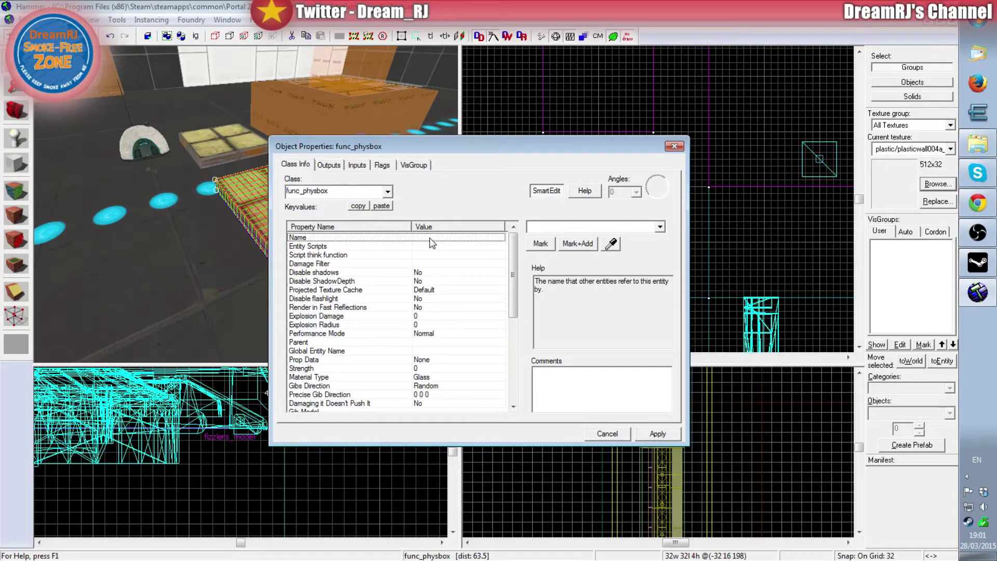
Step: Set the func_physbox's Material Type to Metal
{"action": "left_click", "coordinate": [439, 376]}
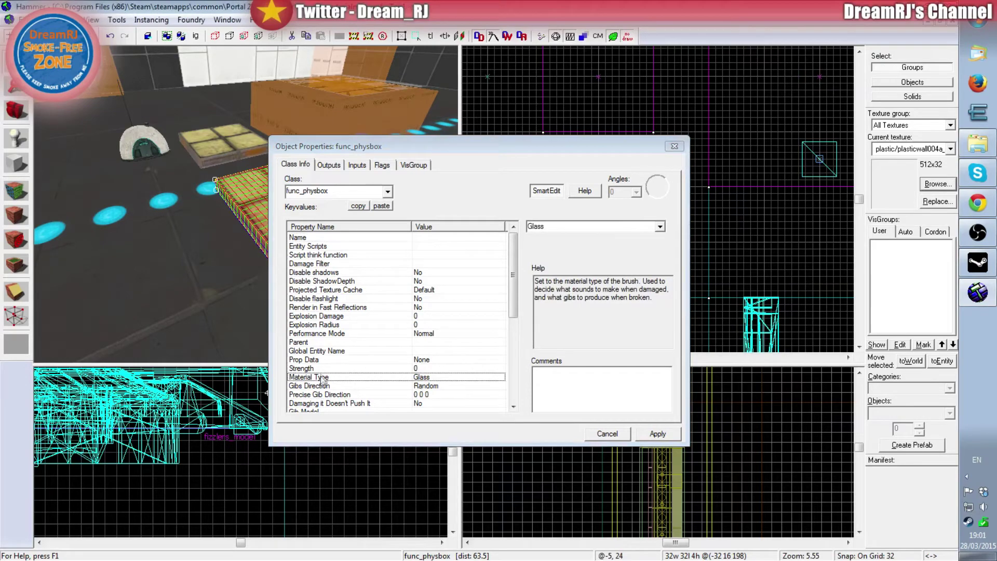
{"action": "scroll", "coordinate": [348, 370], "scroll_direction": "down", "scroll_amount": 1}
{"action": "left_click", "coordinate": [659, 226]}
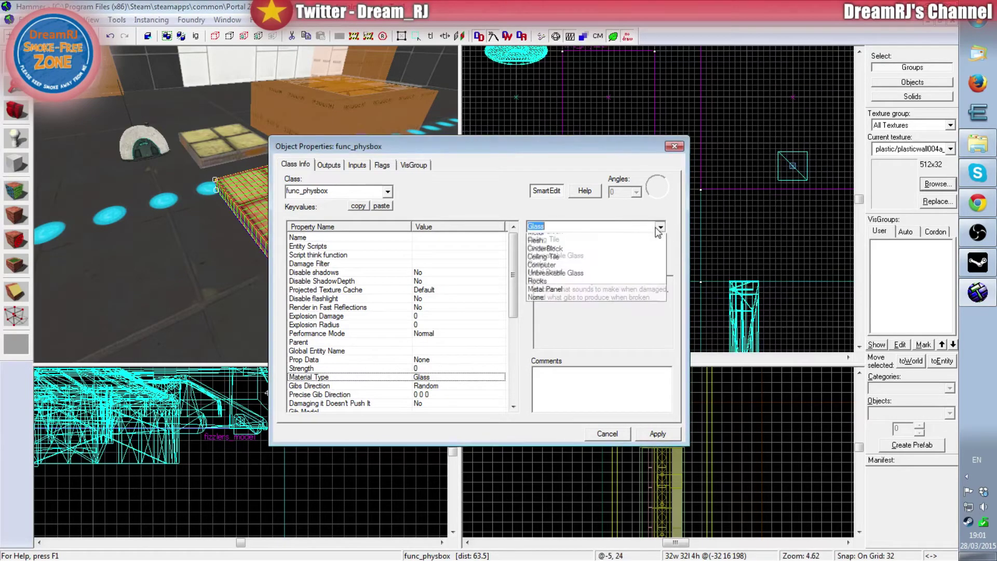
{"action": "left_click", "coordinate": [549, 256]}
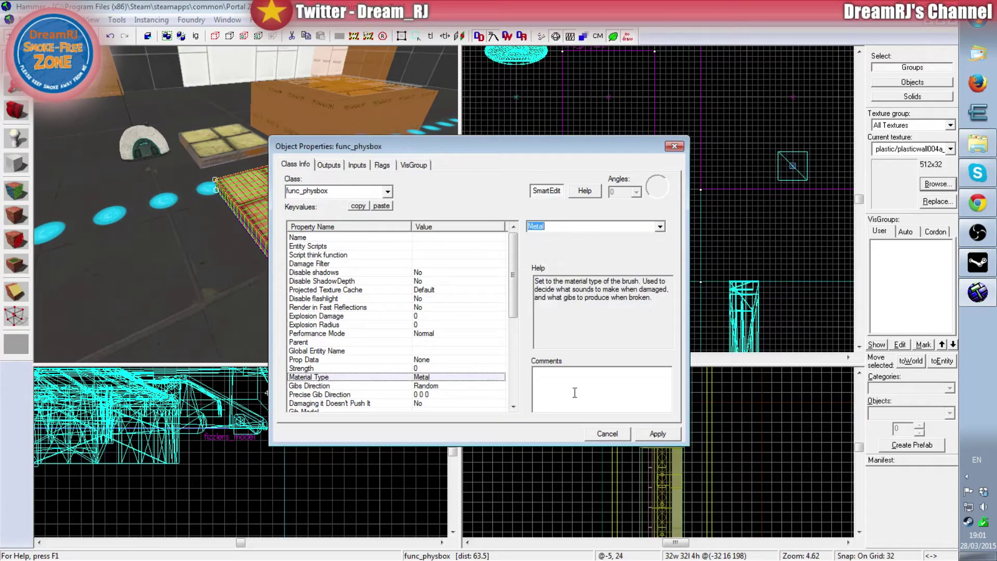
Step: Set the func_physbox's Strength to 200 and apply the properties
{"action": "left_click", "coordinate": [439, 360]}
{"action": "scroll", "coordinate": [456, 303], "scroll_direction": "down", "scroll_amount": 2}
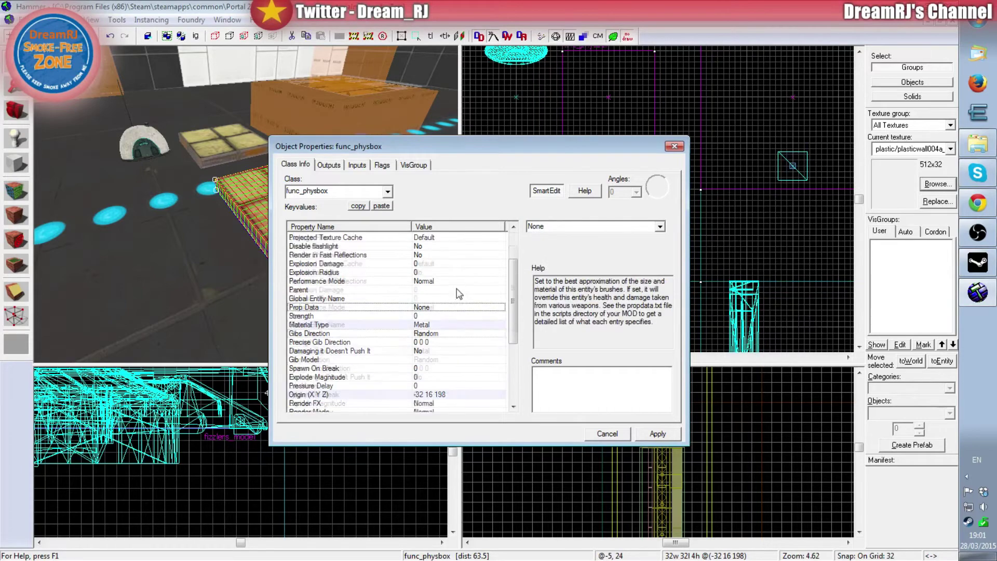
{"action": "left_click", "coordinate": [435, 313]}
{"action": "double_click", "coordinate": [625, 227]}
{"action": "type", "text": "2"}
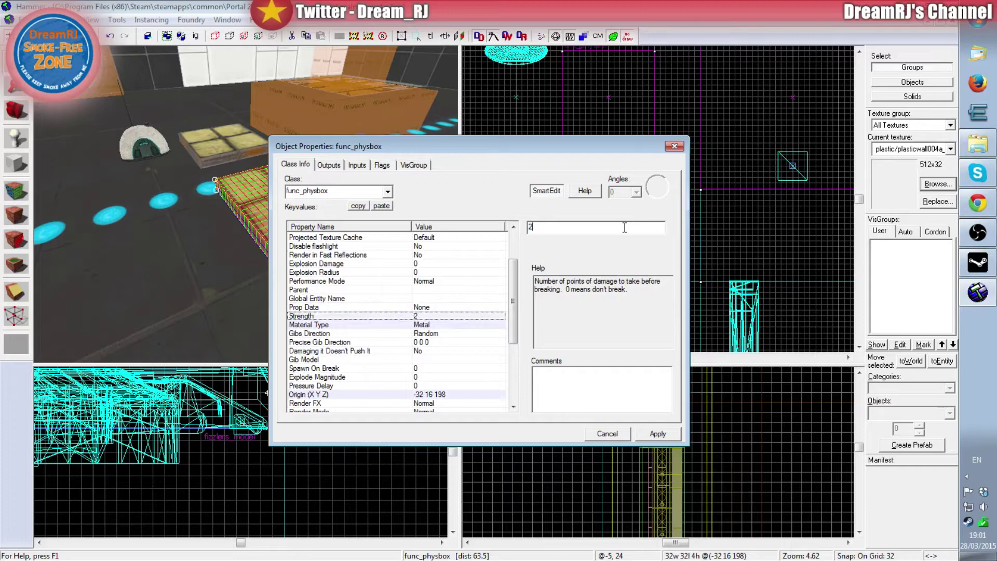
{"action": "type", "text": "00"}
{"action": "left_click", "coordinate": [657, 434]}
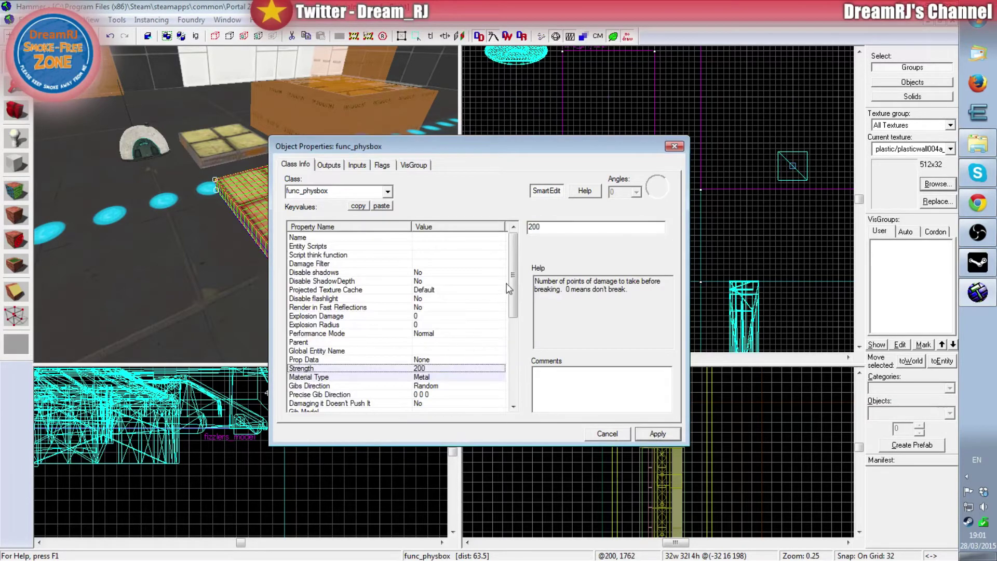
Step: Review the func_physbox's remaining keyvalues and its flags, close the properties and deselect the tile
{"action": "scroll", "coordinate": [517, 294], "scroll_direction": "down", "scroll_amount": 3}
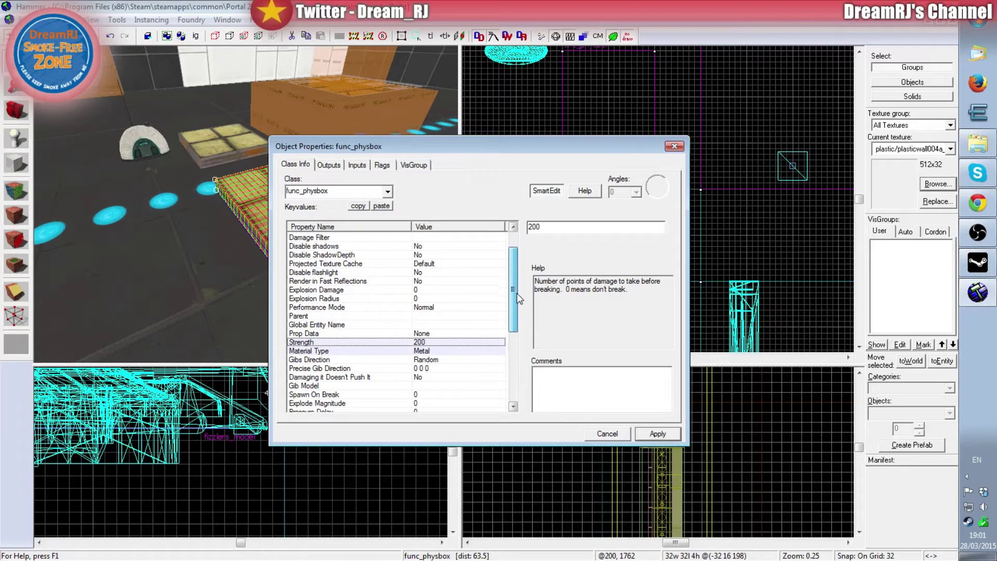
{"action": "left_click_drag", "start_coordinate": [516, 292], "coordinate": [511, 267]}
{"action": "left_click", "coordinate": [383, 162]}
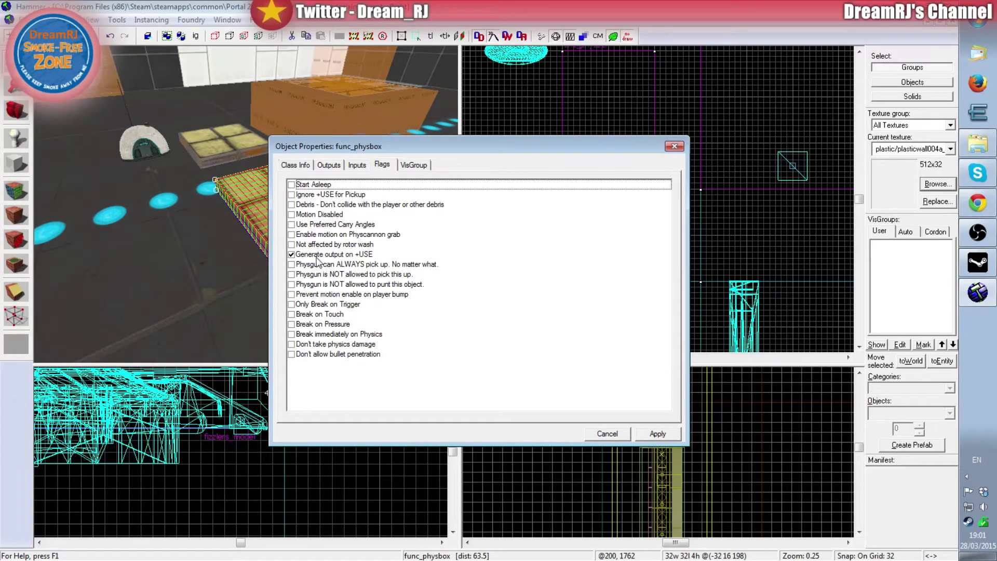
{"action": "left_click", "coordinate": [618, 433]}
{"action": "key", "text": "z"}
{"action": "key", "text": "s"}
{"action": "key", "text": "z"}
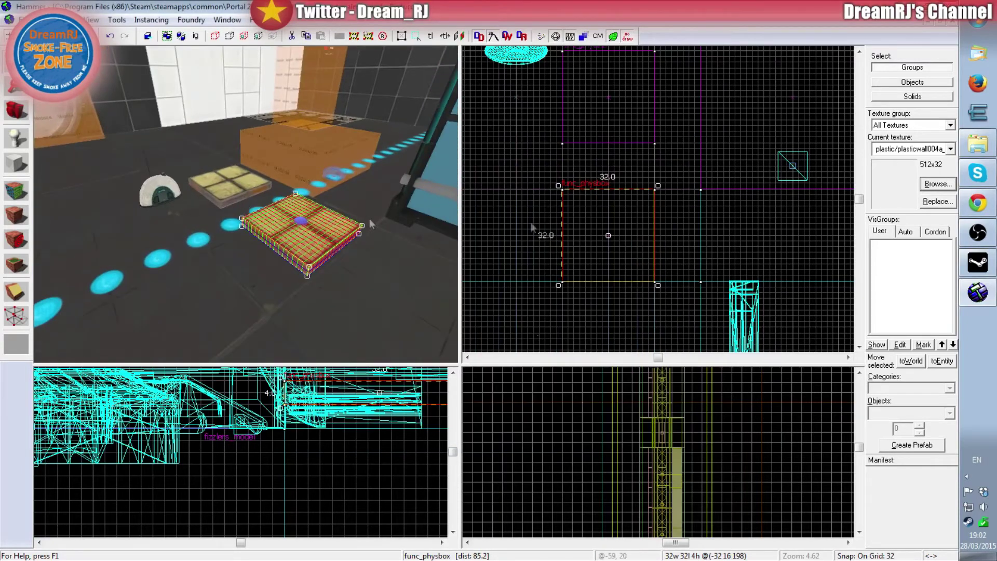
{"action": "left_click", "coordinate": [563, 165]}
Step: Inspect the class info and flags of the orange trigger_hurt block beside the tiles and close its properties
{"action": "key", "text": "z"}
{"action": "key", "text": "w"}
{"action": "key", "text": "z"}
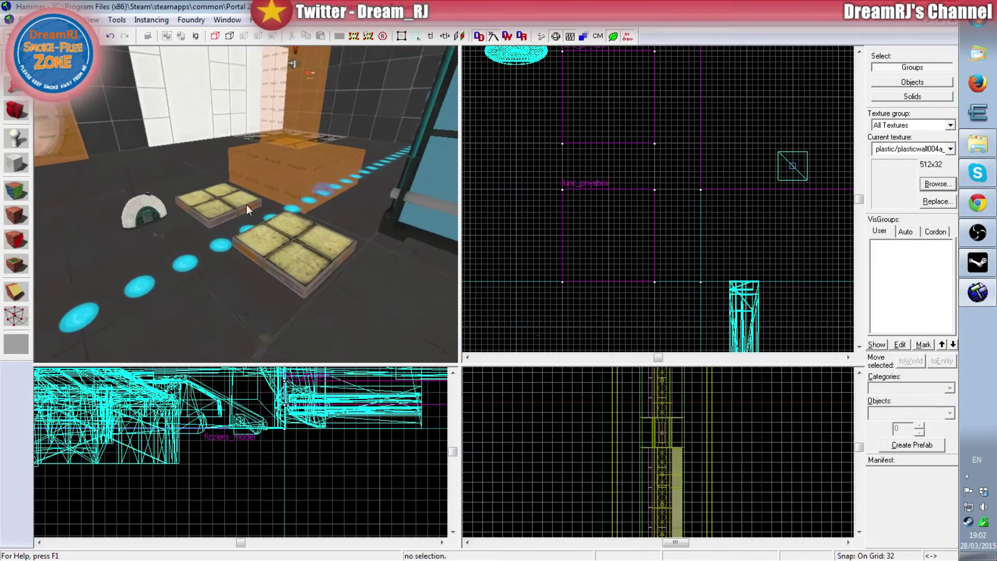
{"action": "key", "text": "z"}
{"action": "key", "text": "w"}
{"action": "key", "text": "s"}
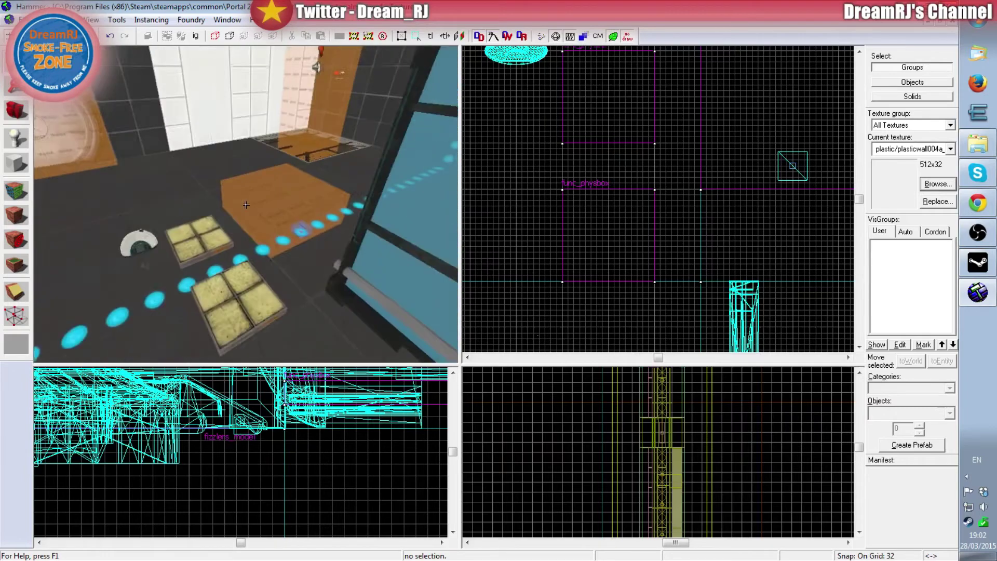
{"action": "key", "text": "w"}
{"action": "key", "text": "z"}
{"action": "left_click", "coordinate": [248, 204]}
{"action": "key", "text": "alt+Return"}
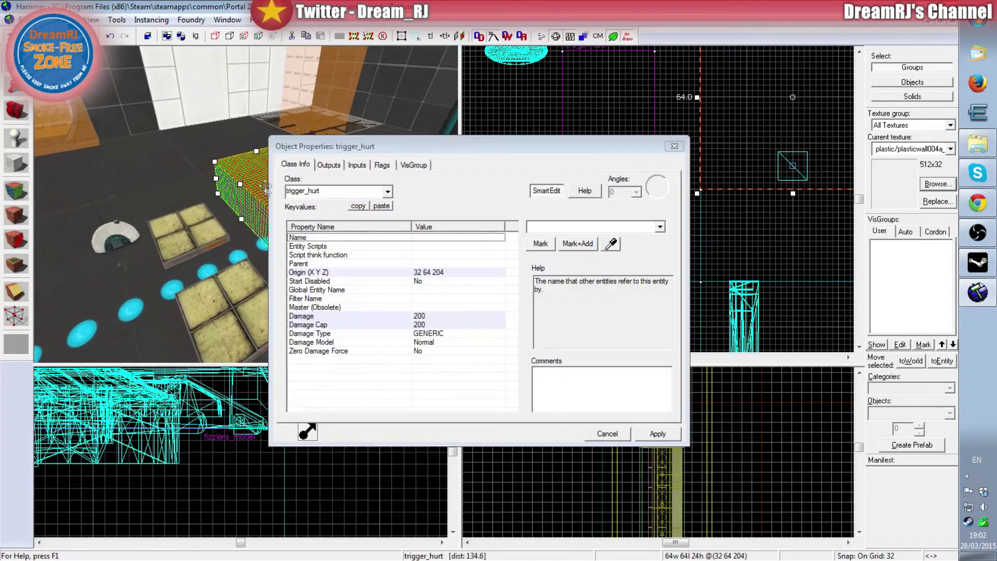
{"action": "left_click", "coordinate": [384, 165]}
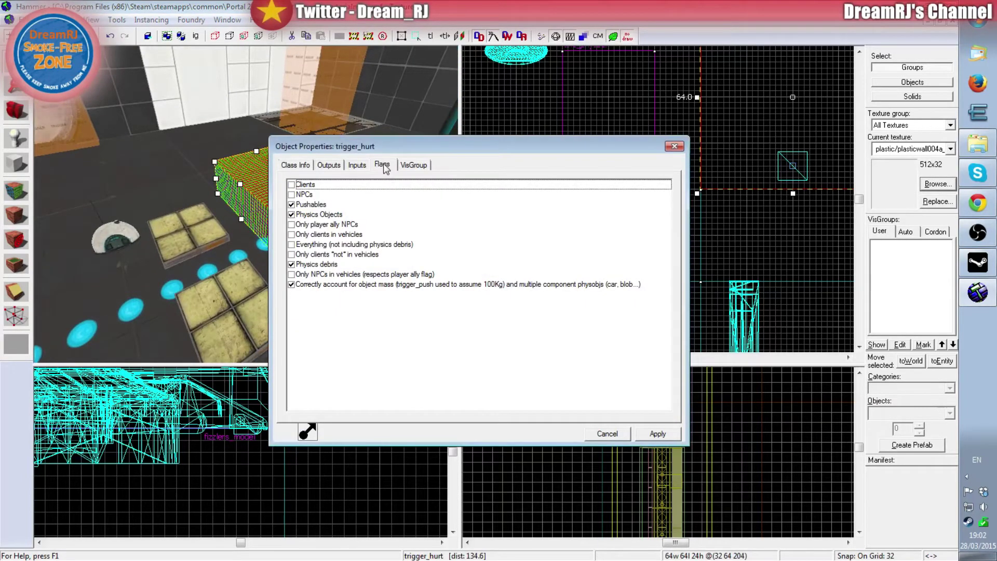
{"action": "left_click", "coordinate": [673, 148]}
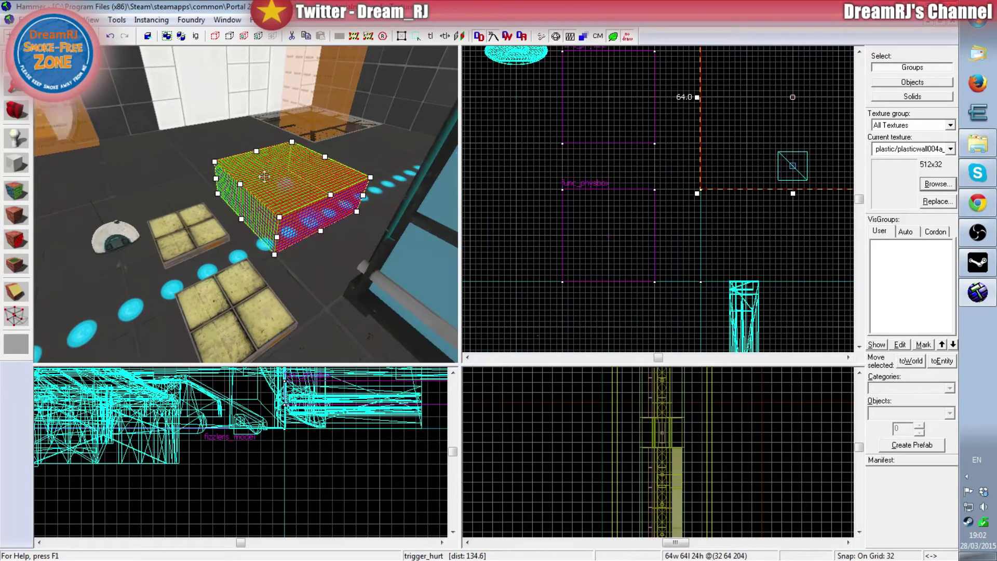
Step: Compare the two yellow tiles, check the new tile's func_physbox keyvalues, and reselect the trigger_hurt block
{"action": "left_click", "coordinate": [227, 300]}
{"action": "left_click", "coordinate": [187, 248]}
{"action": "left_click", "coordinate": [234, 322]}
{"action": "left_click", "coordinate": [194, 246]}
{"action": "left_click", "coordinate": [240, 300]}
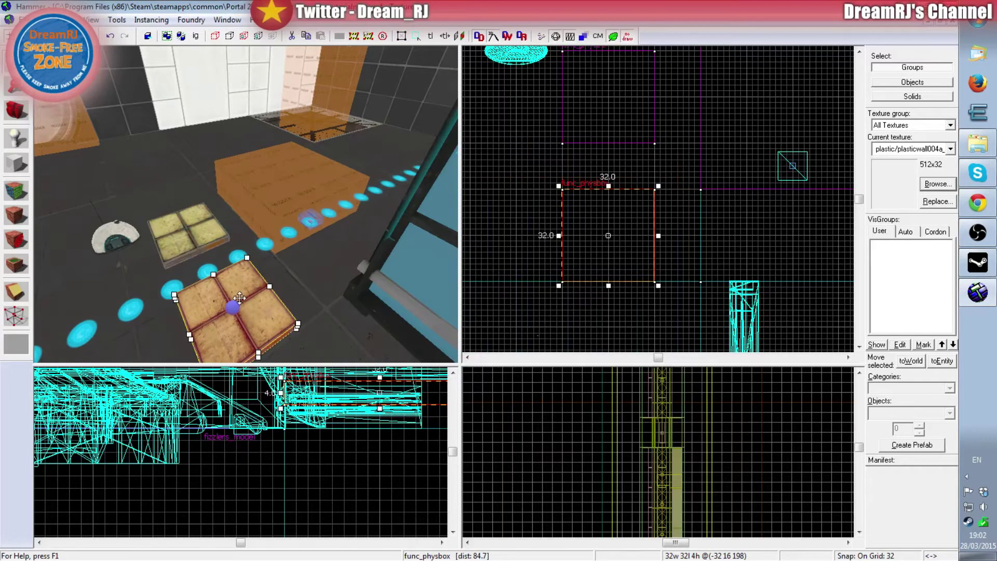
{"action": "double_click", "coordinate": [239, 297]}
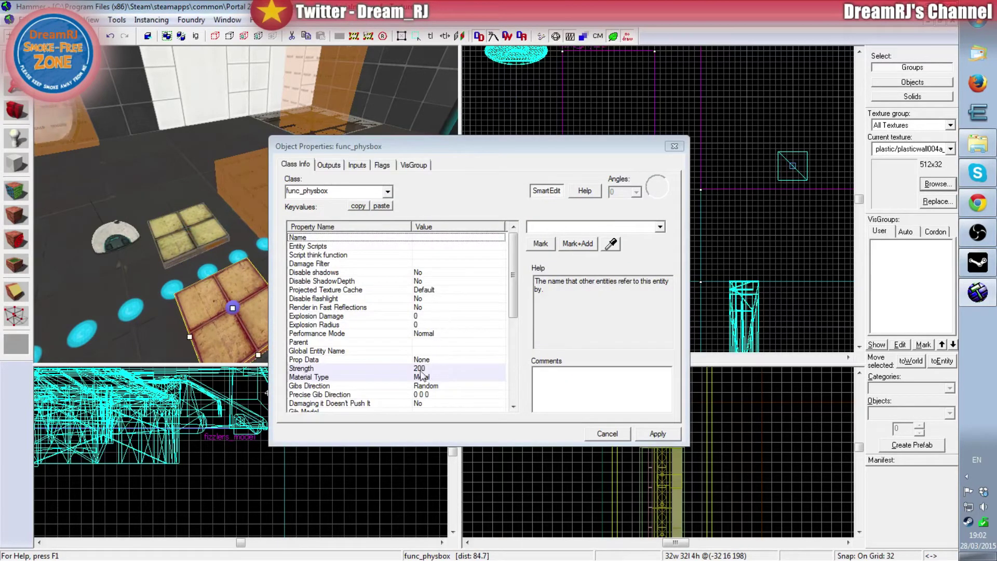
{"action": "left_click", "coordinate": [622, 433]}
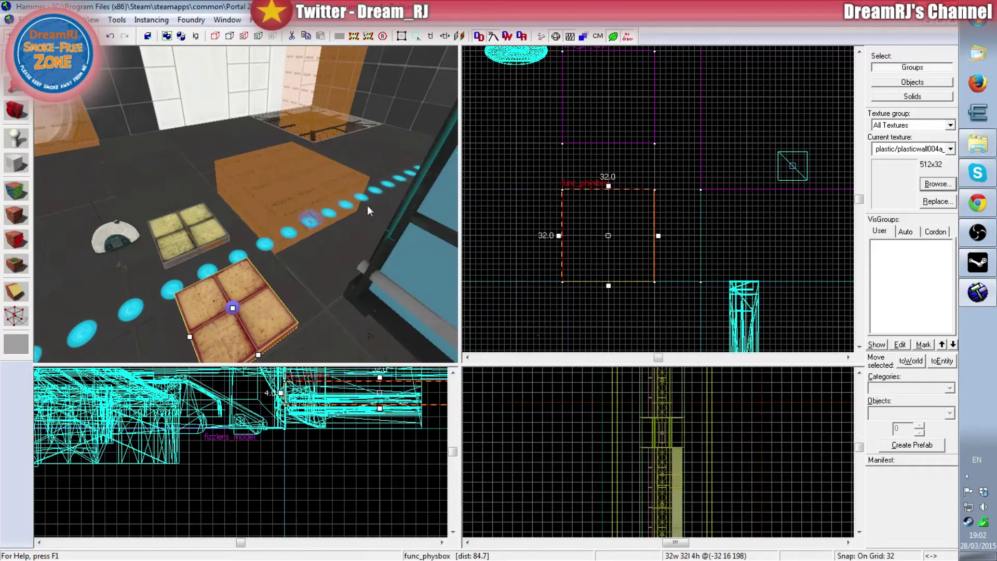
{"action": "left_click", "coordinate": [270, 185]}
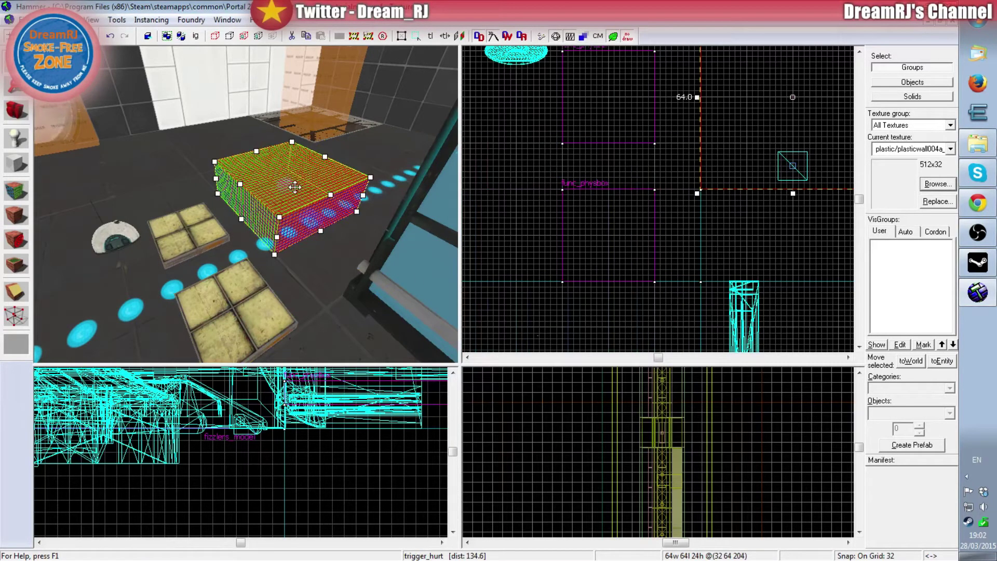
Step: Inspect the orange trigger_hurt block's class and Damage keyvalue in its object properties
{"action": "key", "text": "z"}
{"action": "key", "text": "z"}
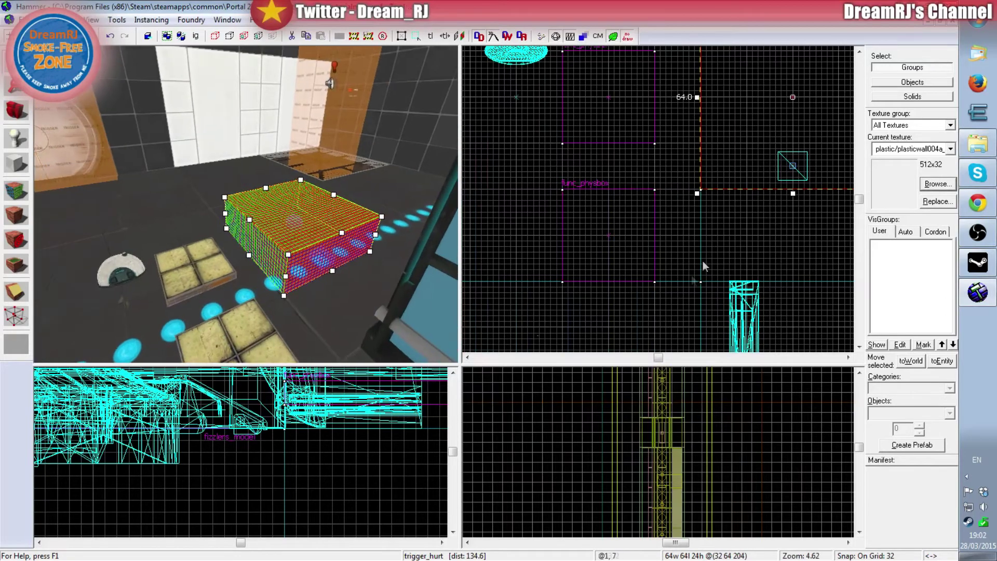
{"action": "left_click", "coordinate": [611, 313]}
{"action": "scroll", "coordinate": [610, 314], "scroll_direction": "down", "scroll_amount": 3}
{"action": "scroll", "coordinate": [660, 246], "scroll_direction": "up", "scroll_amount": 2}
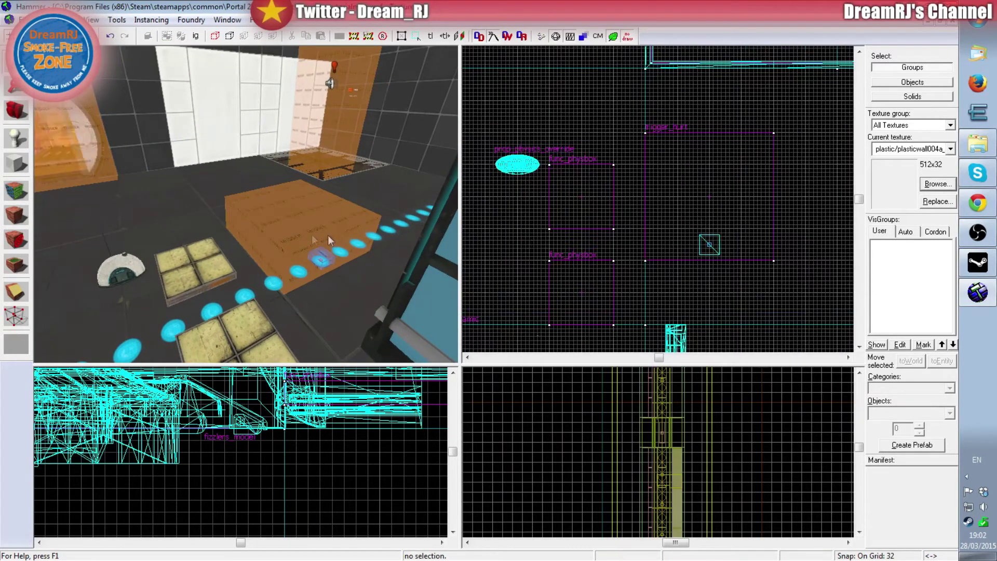
{"action": "left_click", "coordinate": [317, 234]}
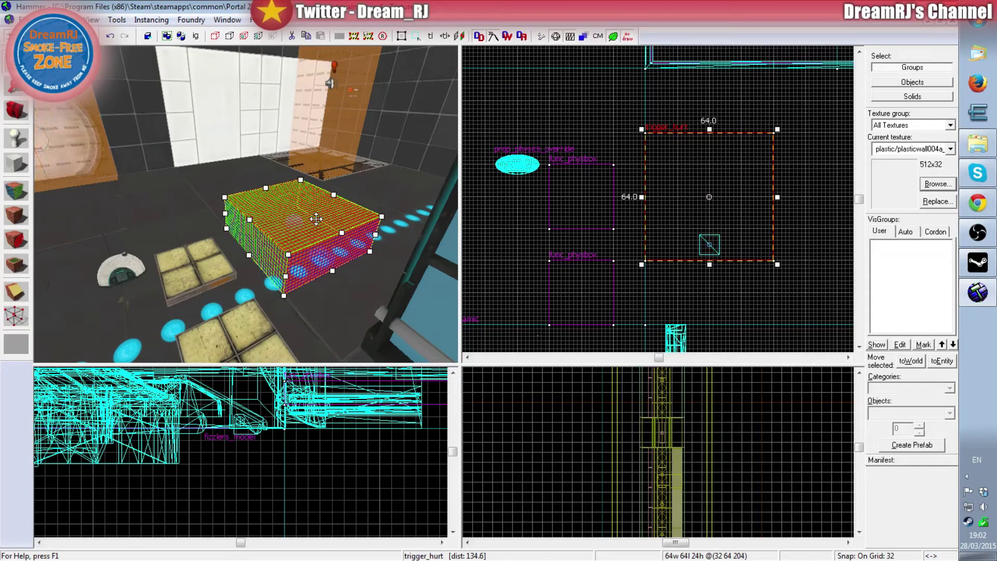
{"action": "double_click", "coordinate": [305, 217]}
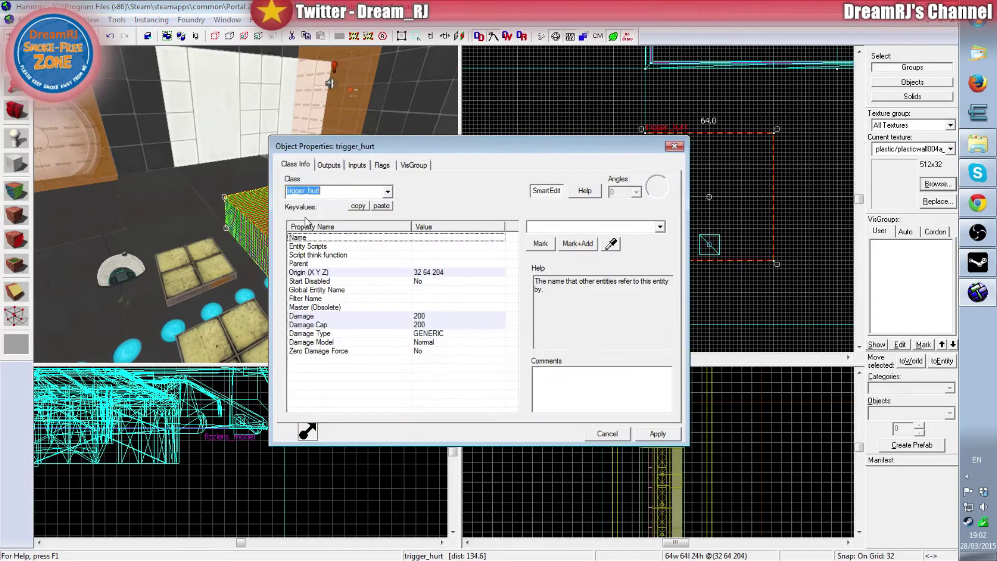
{"action": "left_click", "coordinate": [327, 191]}
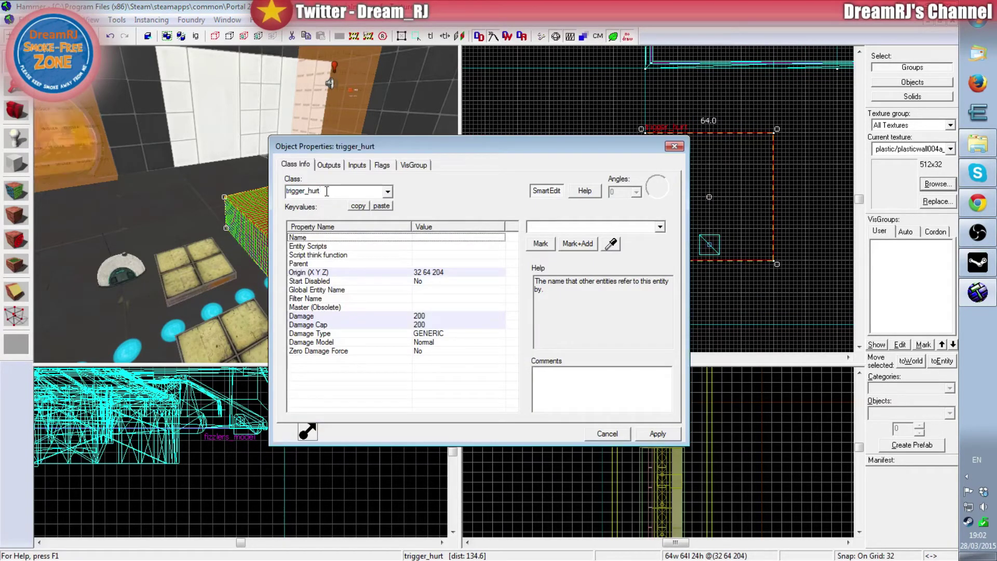
{"action": "left_click", "coordinate": [442, 317]}
{"action": "left_click_drag", "start_coordinate": [460, 150], "coordinate": [552, 112]}
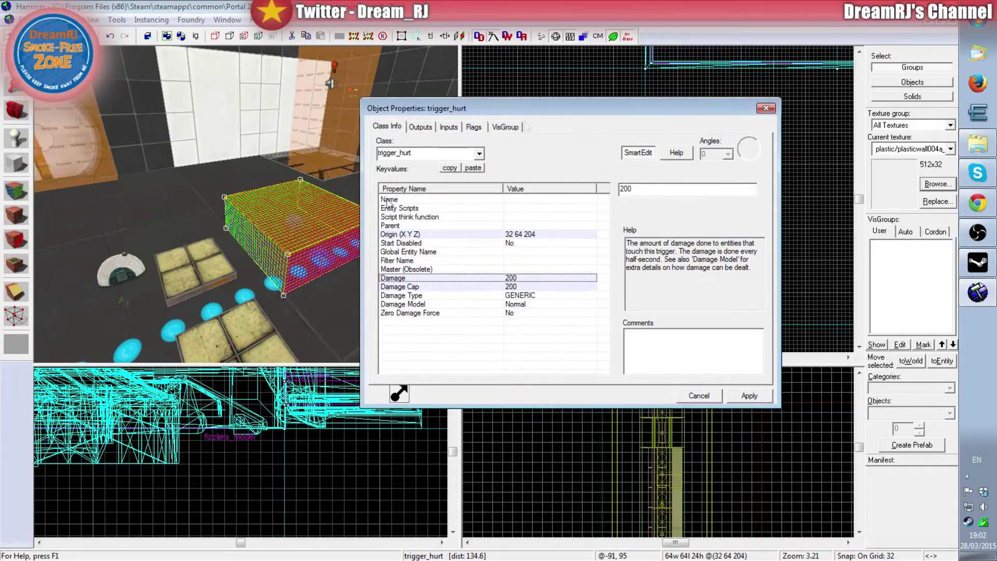
Step: Check the Material Type and Strength keyvalues of the yellow func_physbox tiles, then return to the trigger_hurt block
{"action": "left_click", "coordinate": [235, 339]}
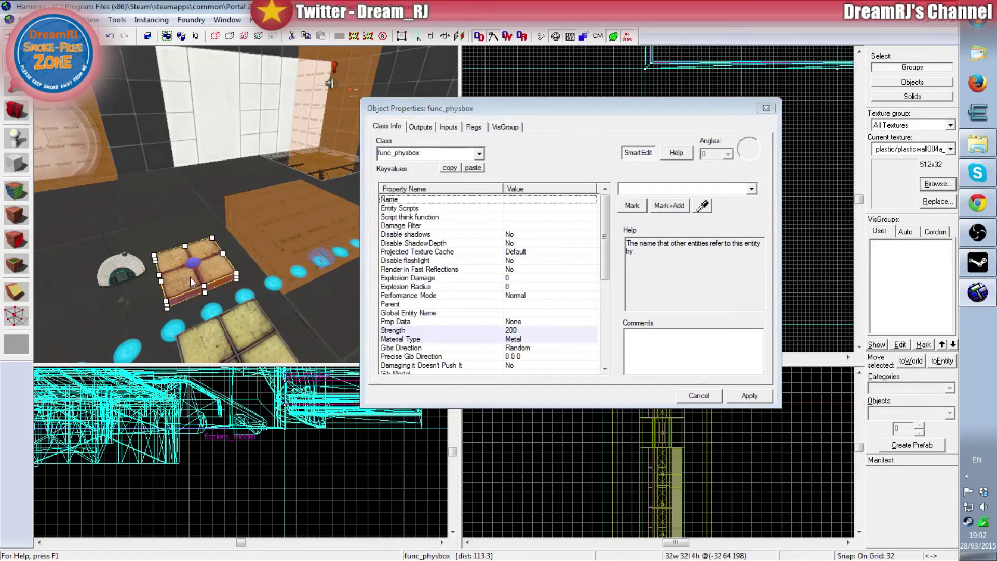
{"action": "left_click", "coordinate": [515, 339]}
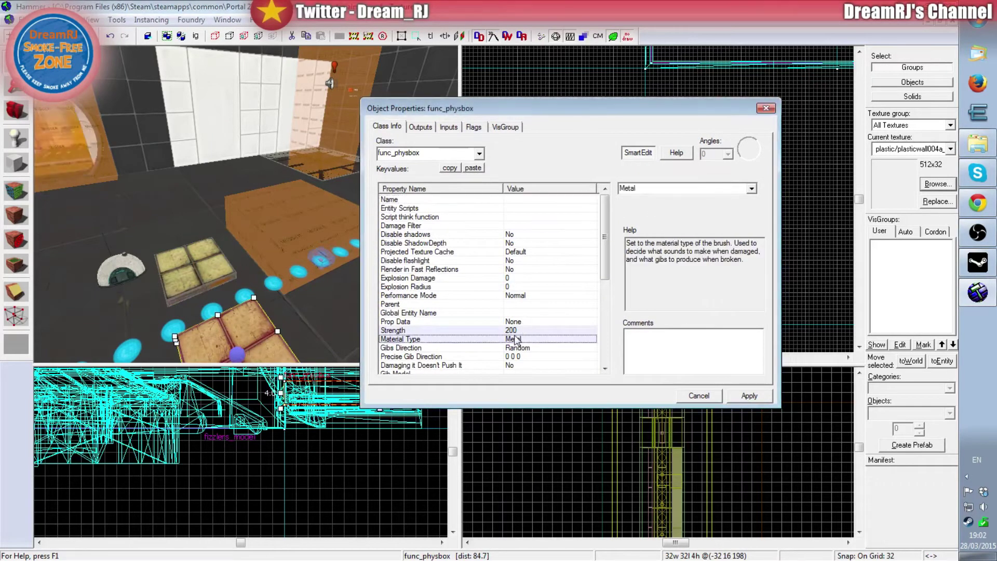
{"action": "left_click", "coordinate": [514, 333]}
{"action": "left_click", "coordinate": [229, 194]}
{"action": "left_click", "coordinate": [297, 236]}
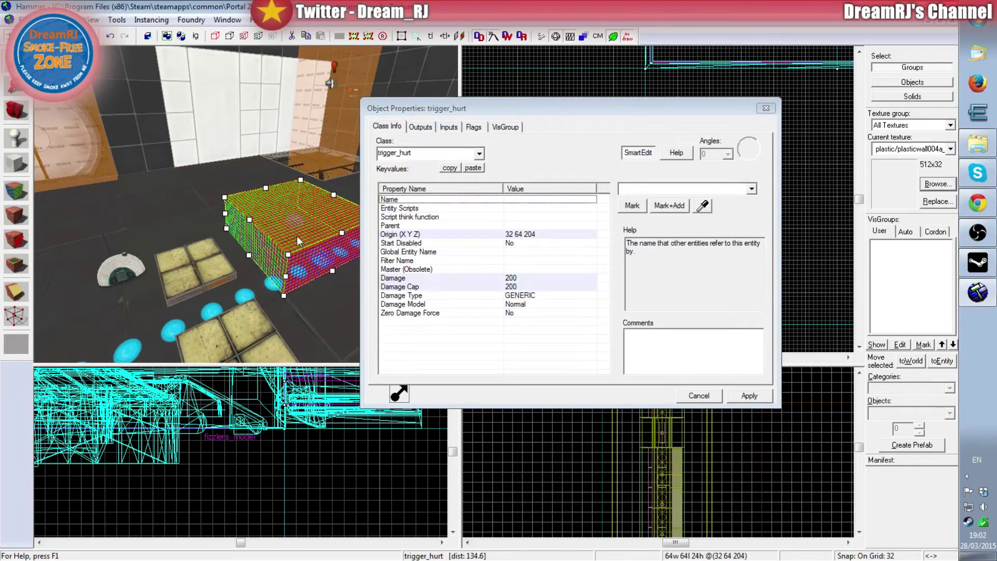
Step: Review the trigger_hurt's Damage Type options and its enabled flags, and apply the properties
{"action": "left_click", "coordinate": [532, 297]}
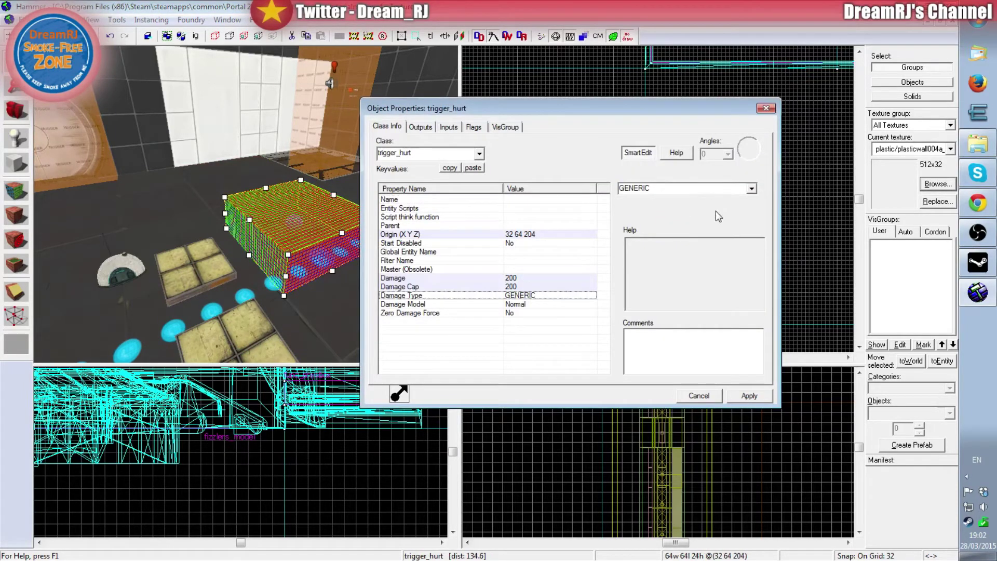
{"action": "left_click", "coordinate": [751, 190]}
{"action": "left_click", "coordinate": [755, 191]}
{"action": "left_click", "coordinate": [659, 242]}
{"action": "left_click", "coordinate": [470, 128]}
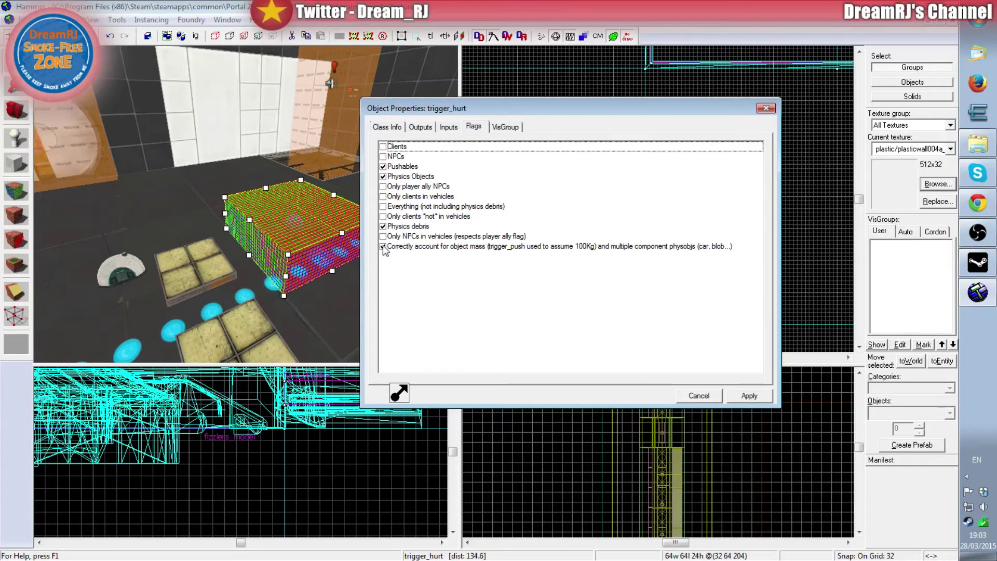
{"action": "left_click", "coordinate": [747, 396]}
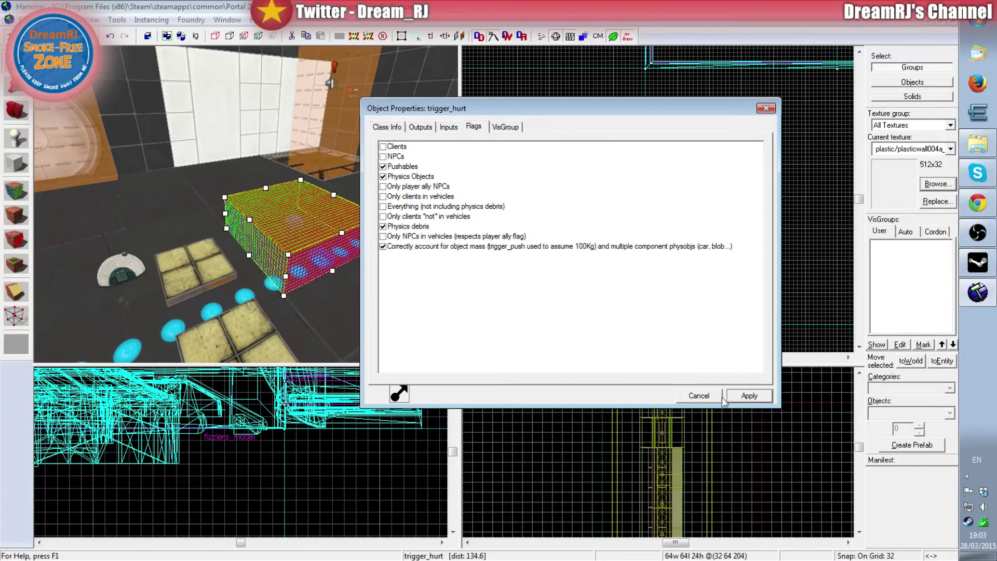
Step: Add a second output to the trigger_hurt that fires on OnStartTouch
{"action": "left_click", "coordinate": [420, 127]}
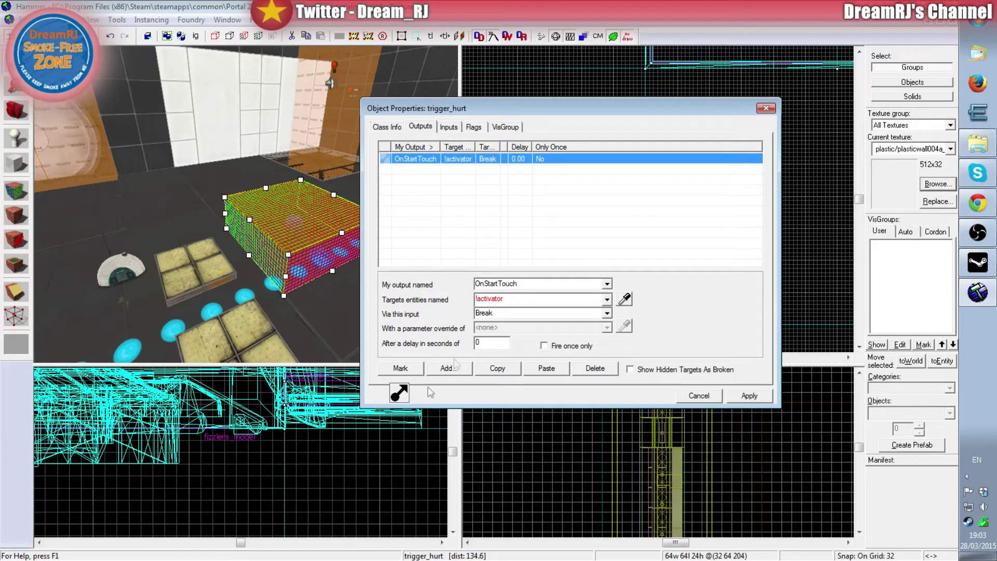
{"action": "left_click", "coordinate": [448, 370]}
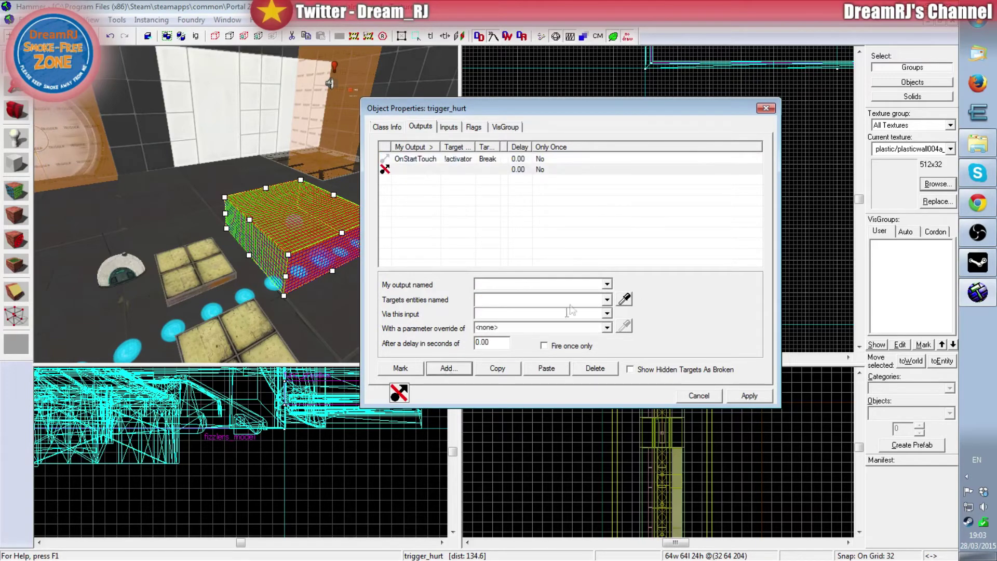
{"action": "left_click", "coordinate": [607, 285]}
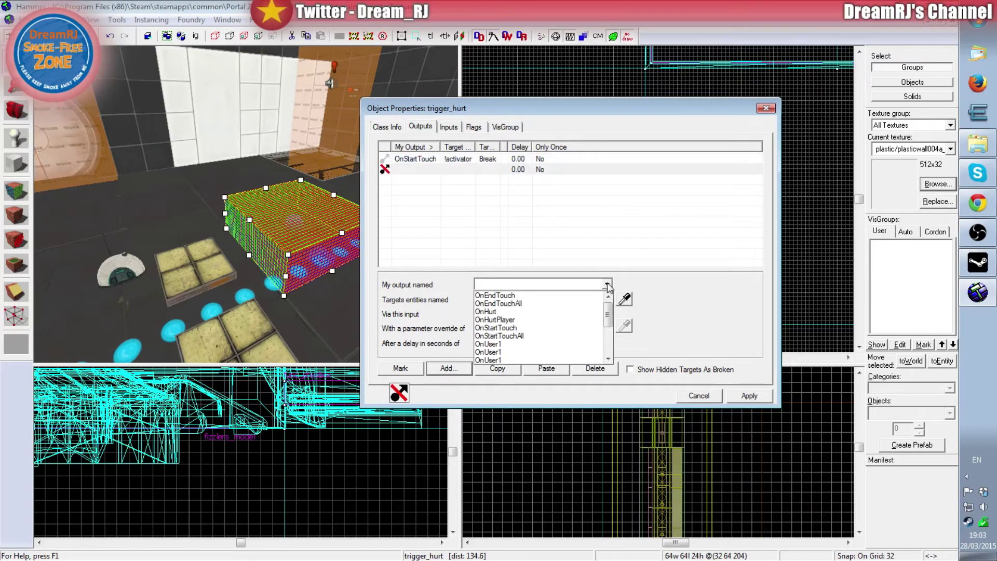
{"action": "left_click", "coordinate": [517, 329]}
{"action": "left_click", "coordinate": [533, 313]}
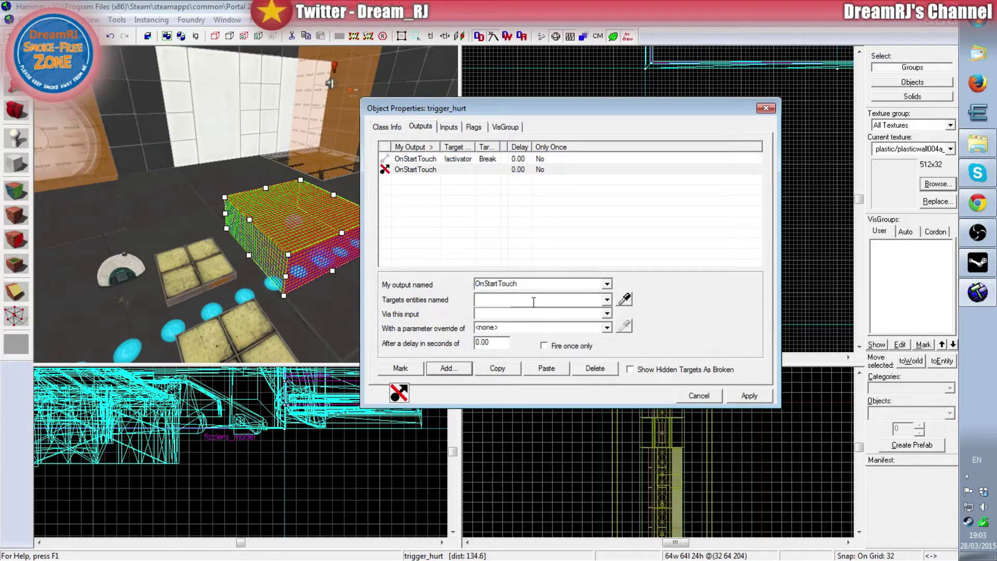
Step: Enter !activator as the target entity of the trigger_hurt's OnStartTouch output
{"action": "left_click", "coordinate": [533, 301]}
{"action": "key", "text": "Down"}
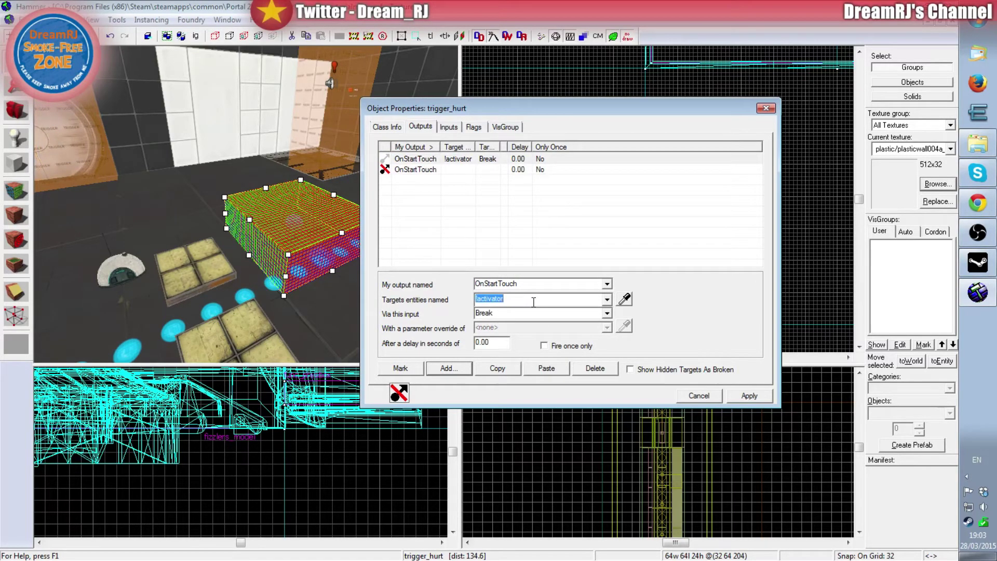
{"action": "key", "text": "BackSpace"}
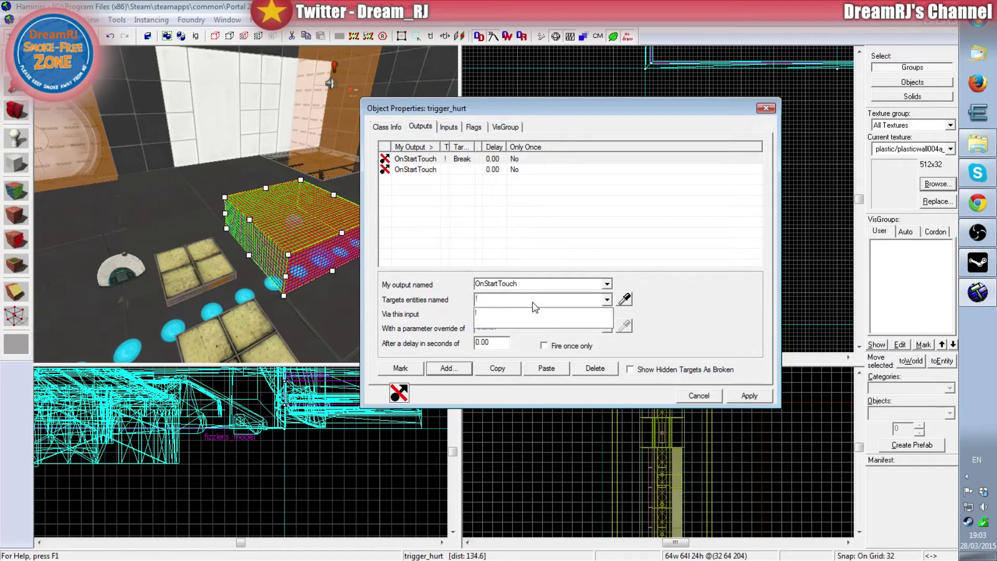
{"action": "type", "text": "!a"}
{"action": "key", "text": "BackSpace"}
{"action": "key", "text": "BackSpace"}
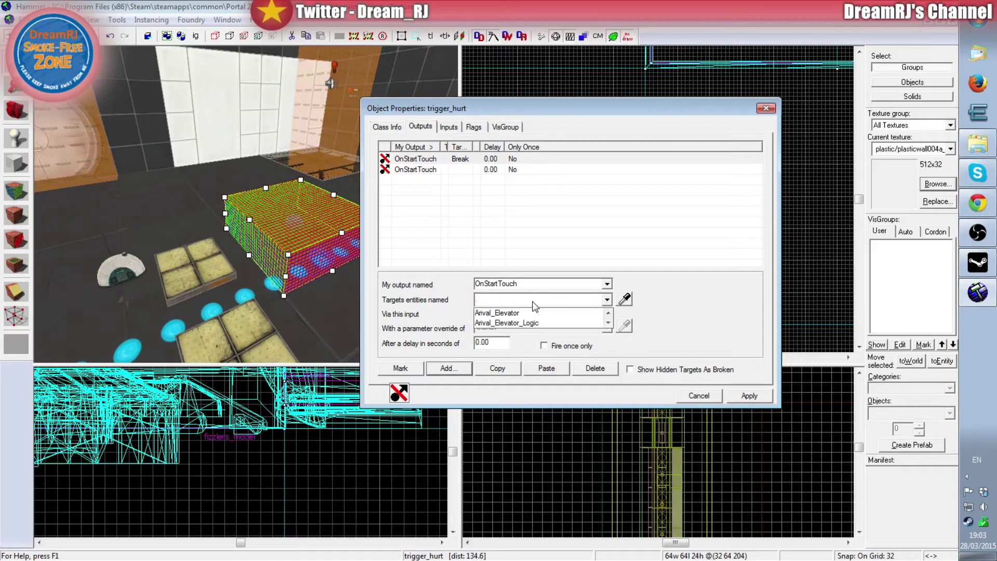
{"action": "left_click", "coordinate": [528, 300]}
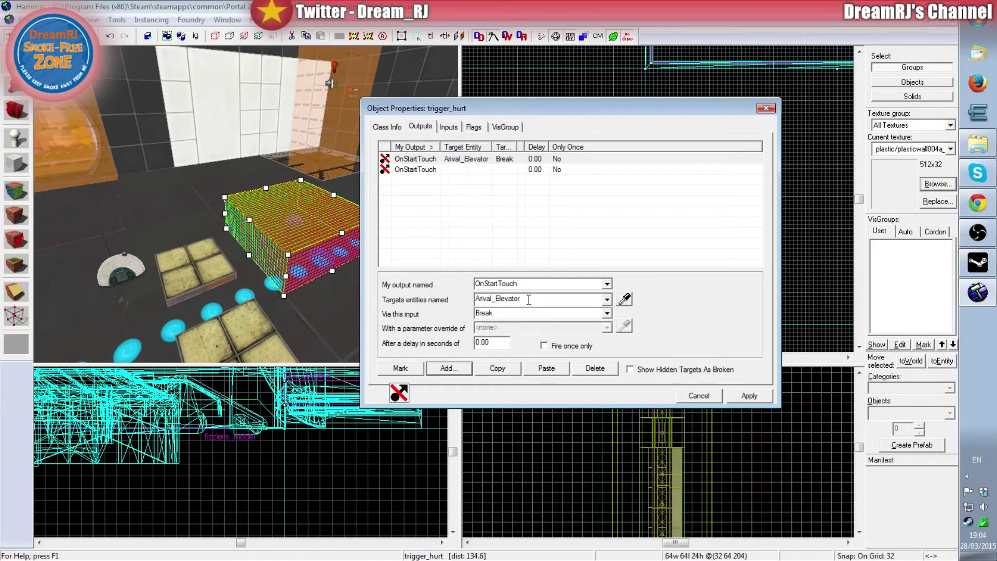
{"action": "double_click", "coordinate": [528, 300]}
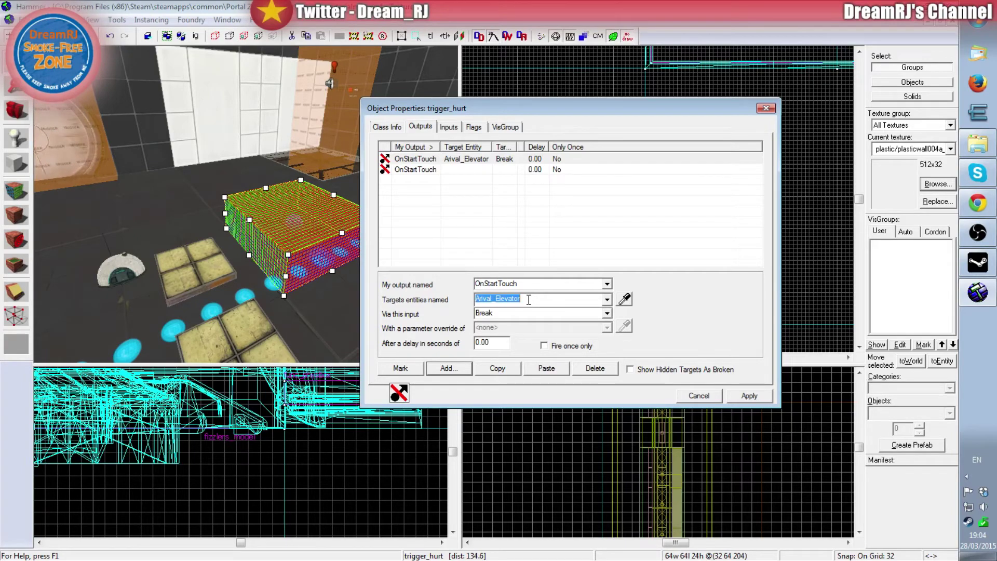
{"action": "key", "text": "BackSpace"}
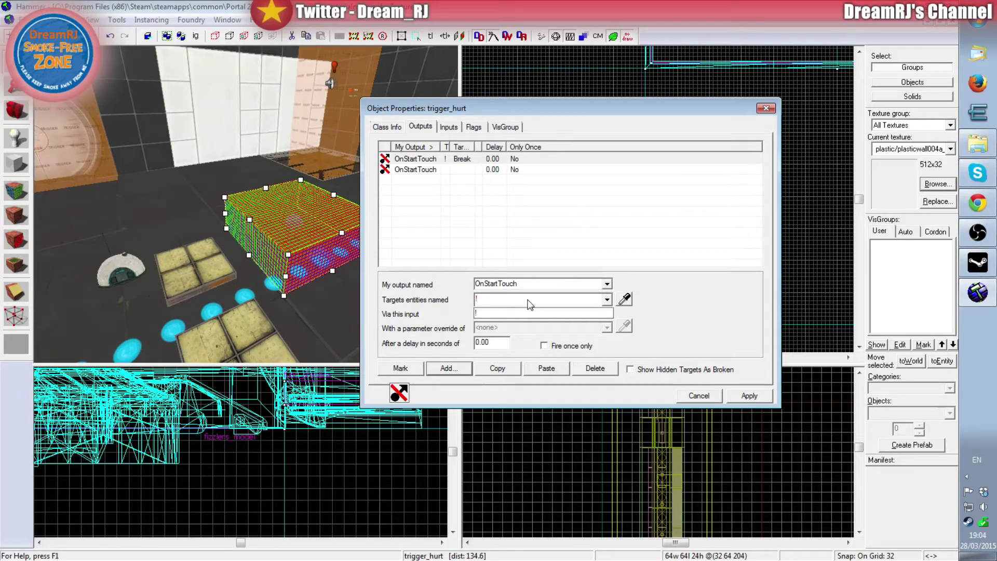
{"action": "type", "text": "!ac"}
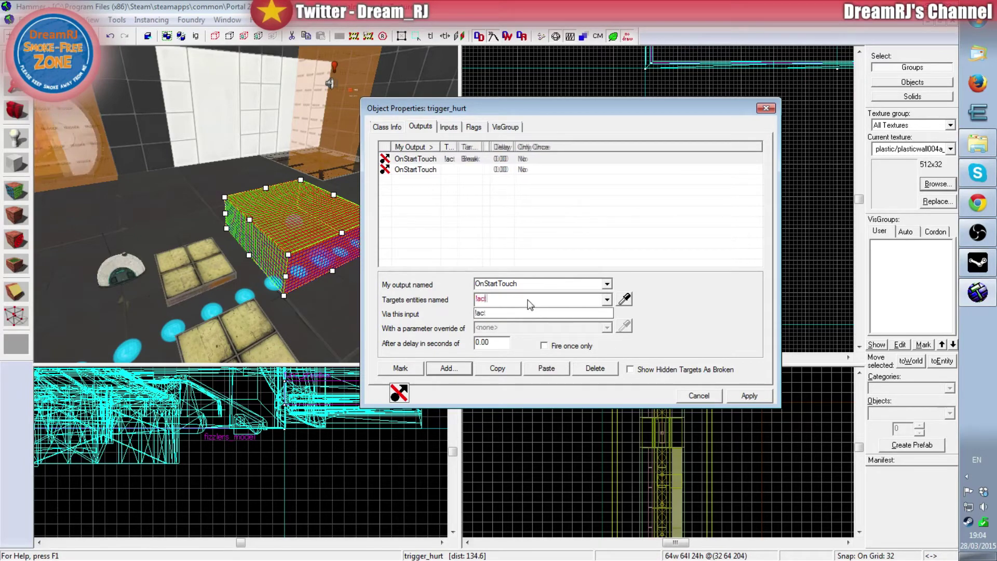
{"action": "type", "text": "tivator"}
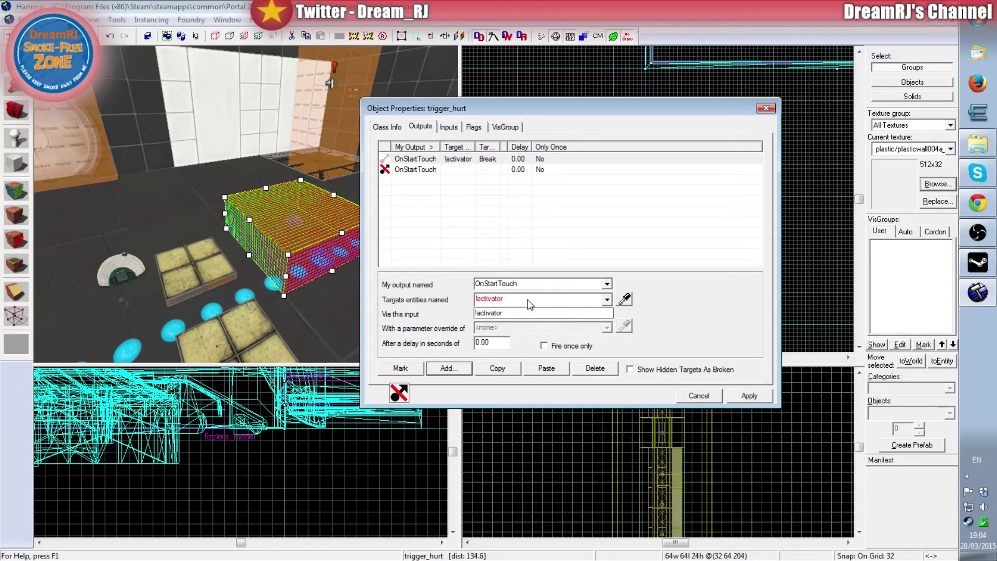
Step: Choose Break as the input sent by the OnStartTouch output that targets !activator
{"action": "left_click", "coordinate": [516, 313]}
{"action": "left_click", "coordinate": [471, 160]}
{"action": "left_click", "coordinate": [553, 313]}
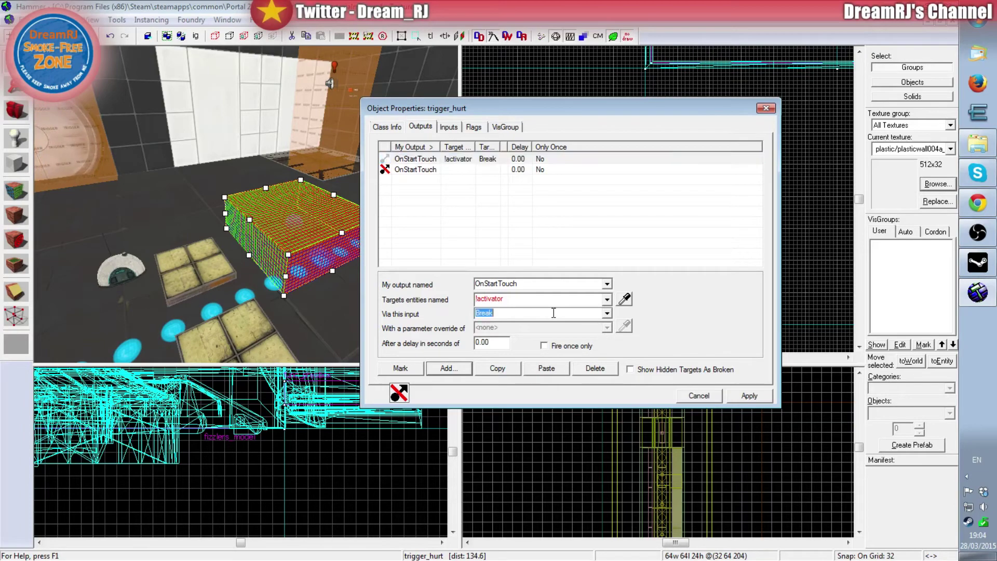
{"action": "left_click", "coordinate": [606, 314]}
{"action": "left_click", "coordinate": [552, 324]}
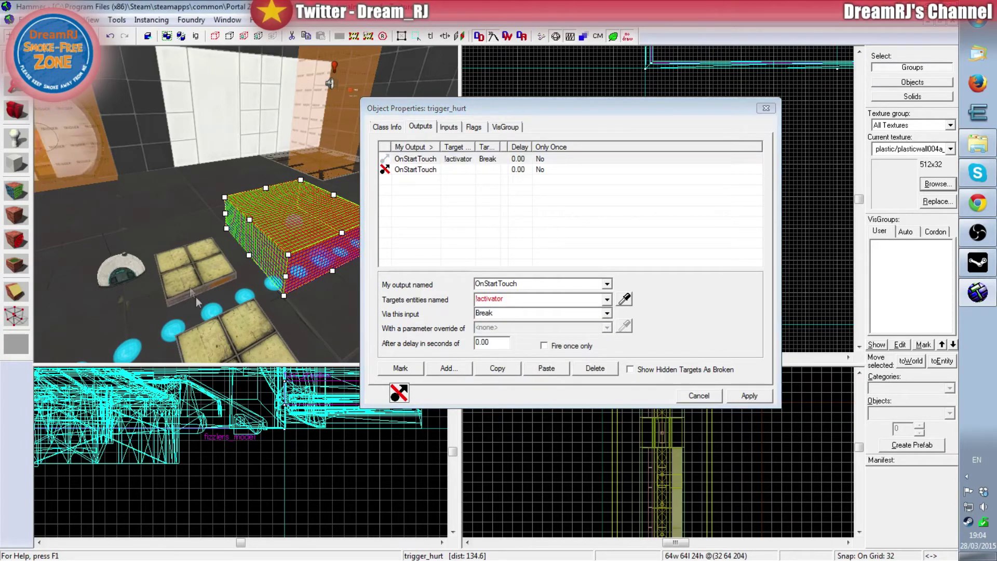
Step: Delete the OnStartTouch output that has no target, apply the remaining output, and close the trigger_hurt's properties
{"action": "left_click", "coordinate": [750, 395]}
{"action": "left_click", "coordinate": [449, 170]}
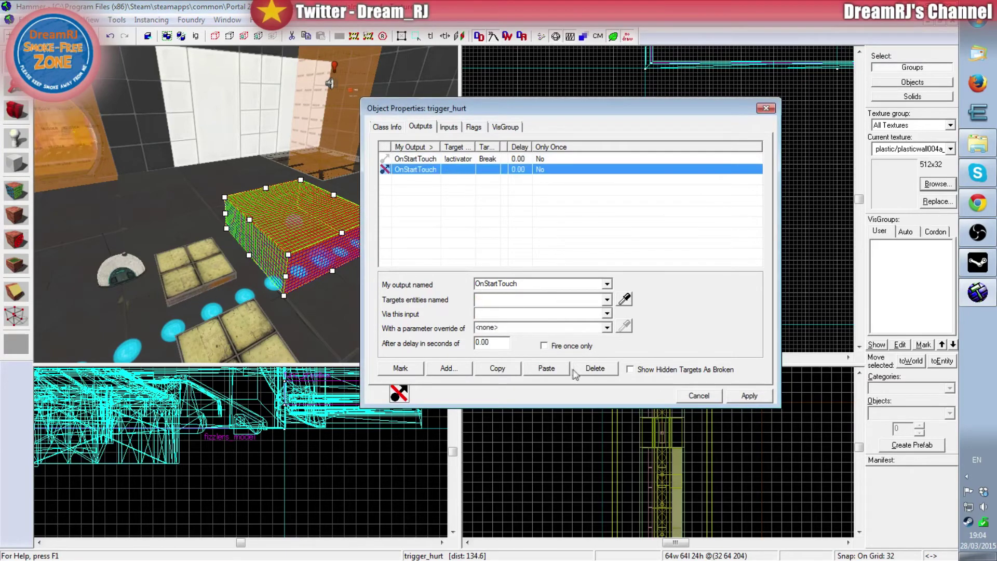
{"action": "left_click", "coordinate": [589, 372]}
{"action": "left_click", "coordinate": [453, 161]}
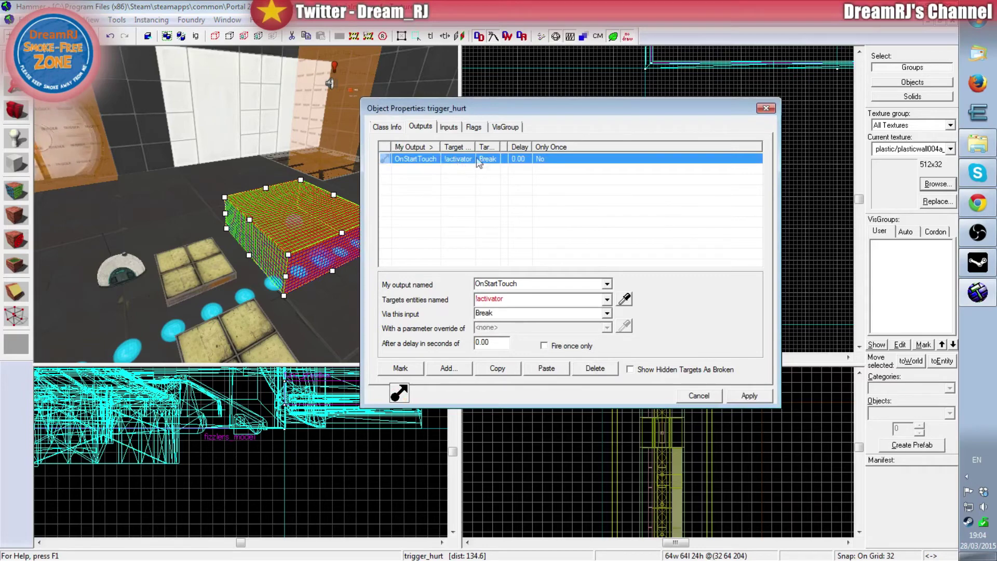
{"action": "left_click", "coordinate": [737, 396]}
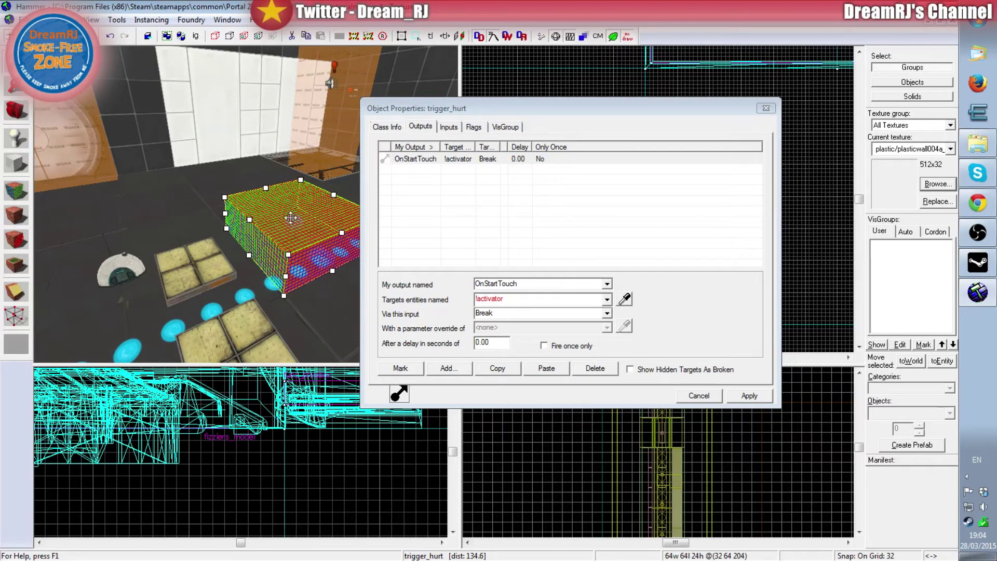
{"action": "left_click", "coordinate": [749, 395]}
{"action": "left_click", "coordinate": [701, 396]}
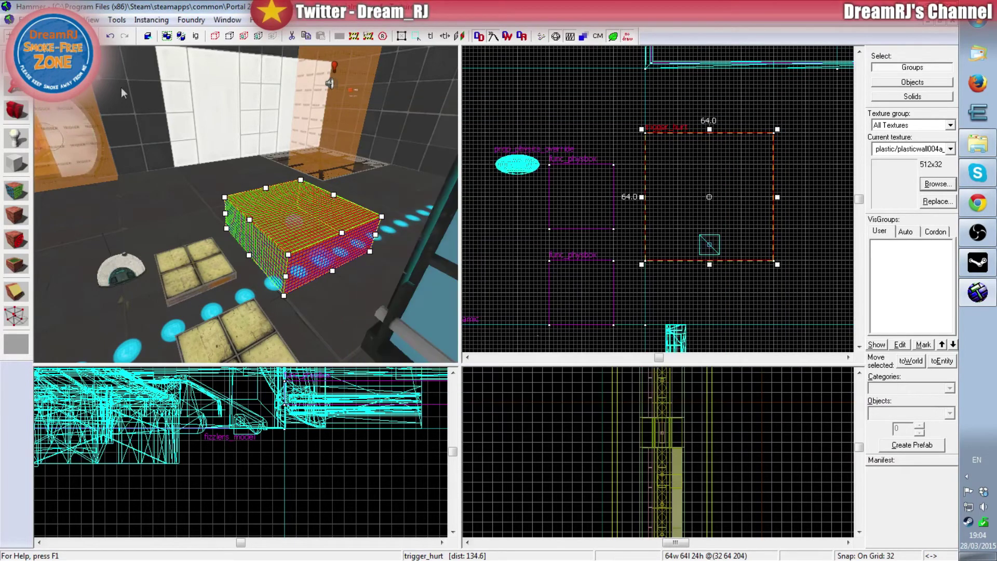
Step: Save the map with nothing selected, and compile and run it using the Full compile -both -final (slow!) configuration
{"action": "left_click", "coordinate": [498, 231]}
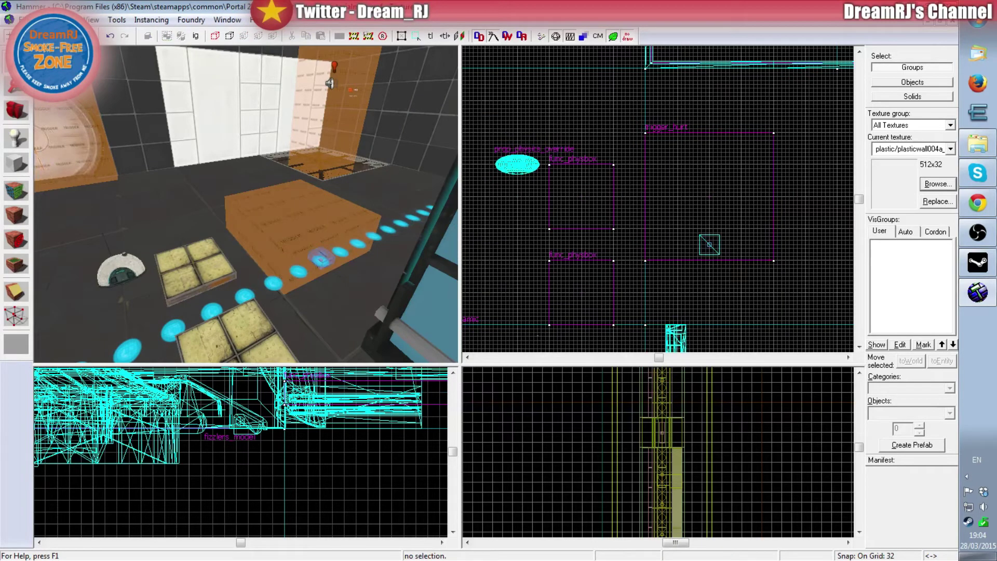
{"action": "left_click", "coordinate": [11, 19]}
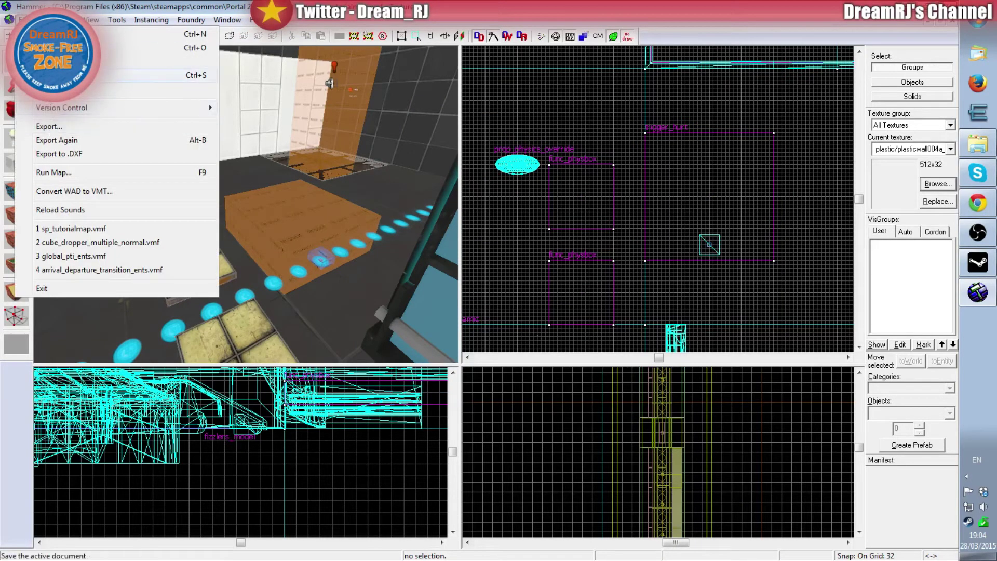
{"action": "left_click", "coordinate": [51, 75]}
{"action": "left_click", "coordinate": [24, 20]}
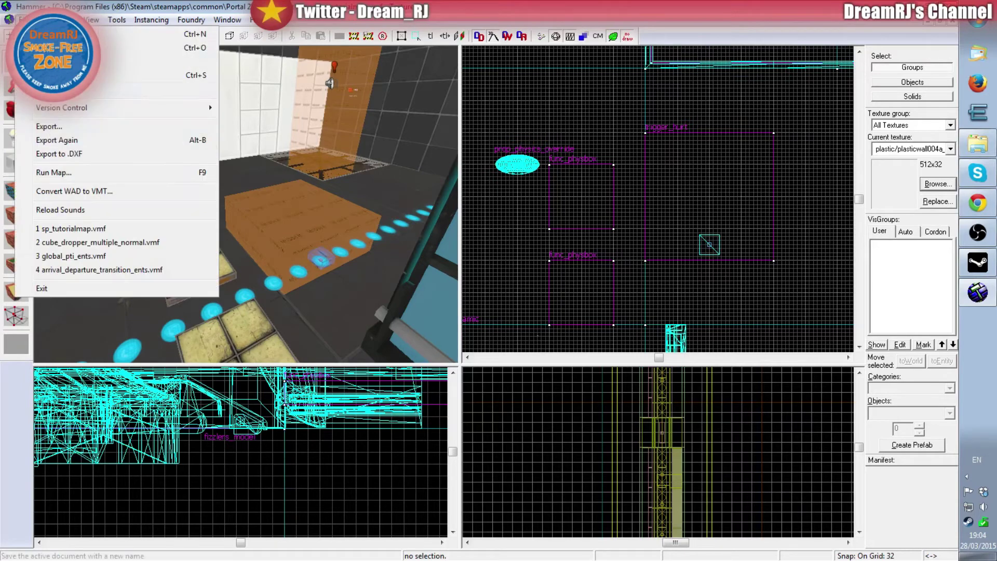
{"action": "left_click", "coordinate": [71, 169]}
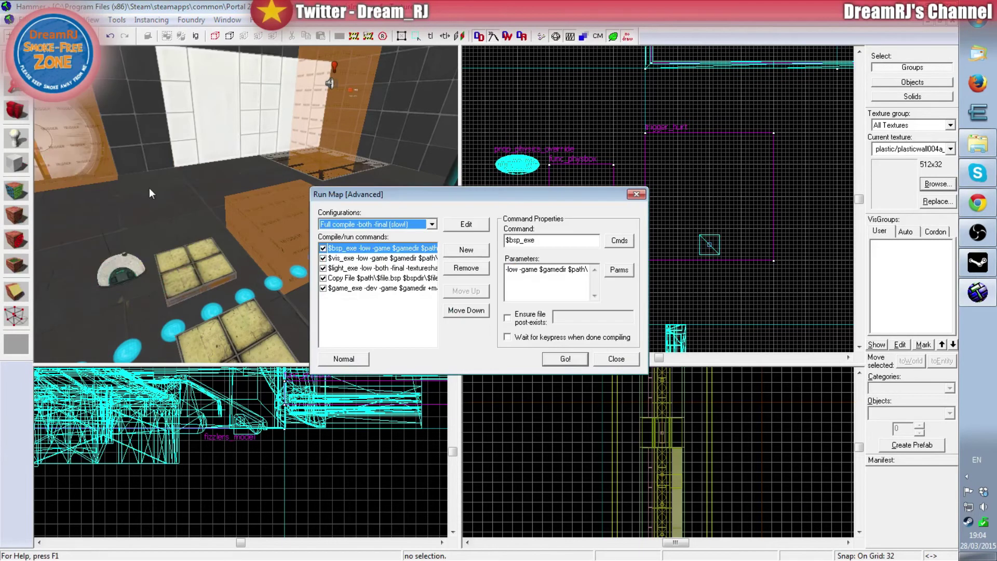
{"action": "left_click", "coordinate": [564, 359]}
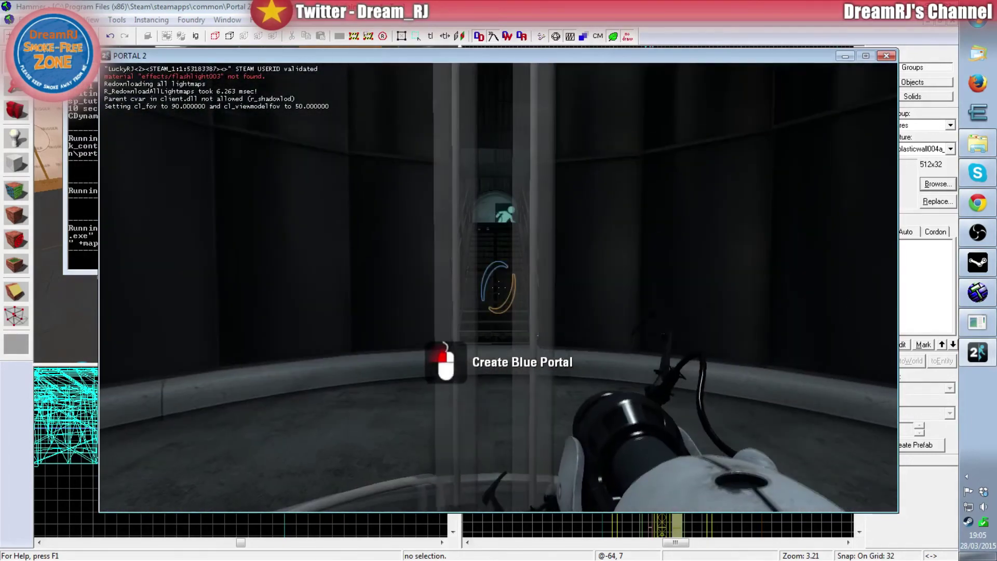
Step: Walk from the arrival elevator through the round exit-sign door into the test chamber
{"action": "key", "text": "w"}
{"action": "key", "text": "w"}
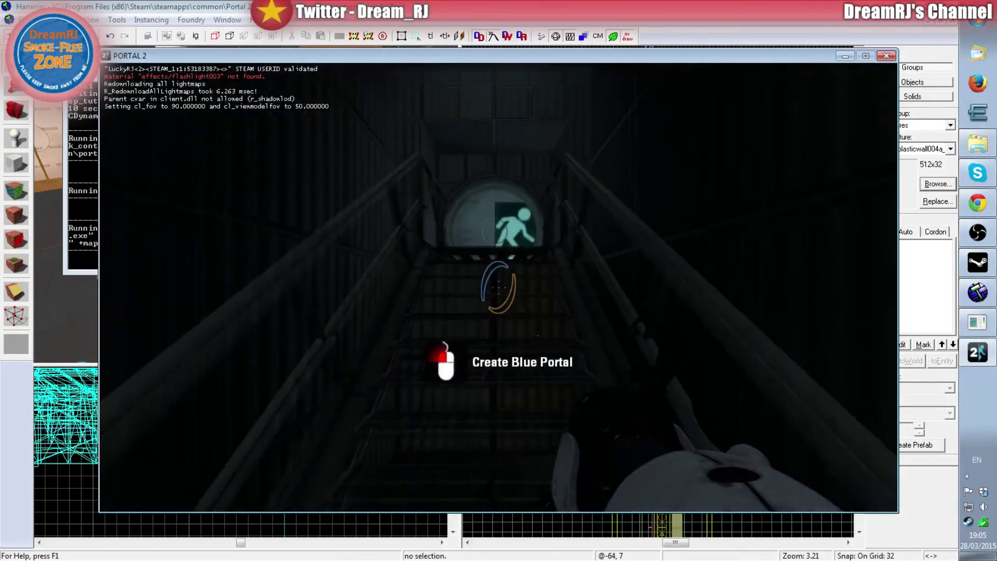
{"action": "key", "text": "w"}
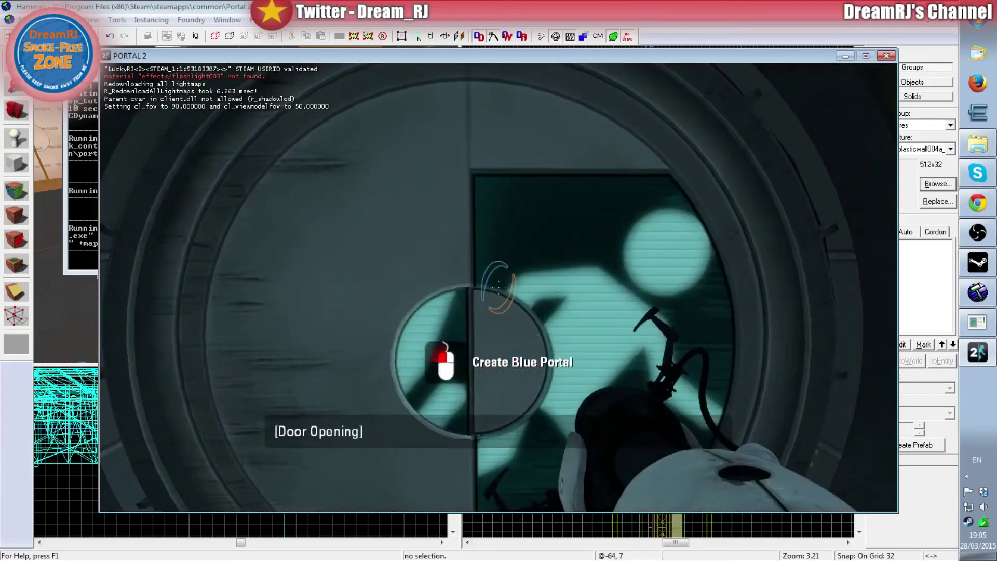
{"action": "key", "text": "w"}
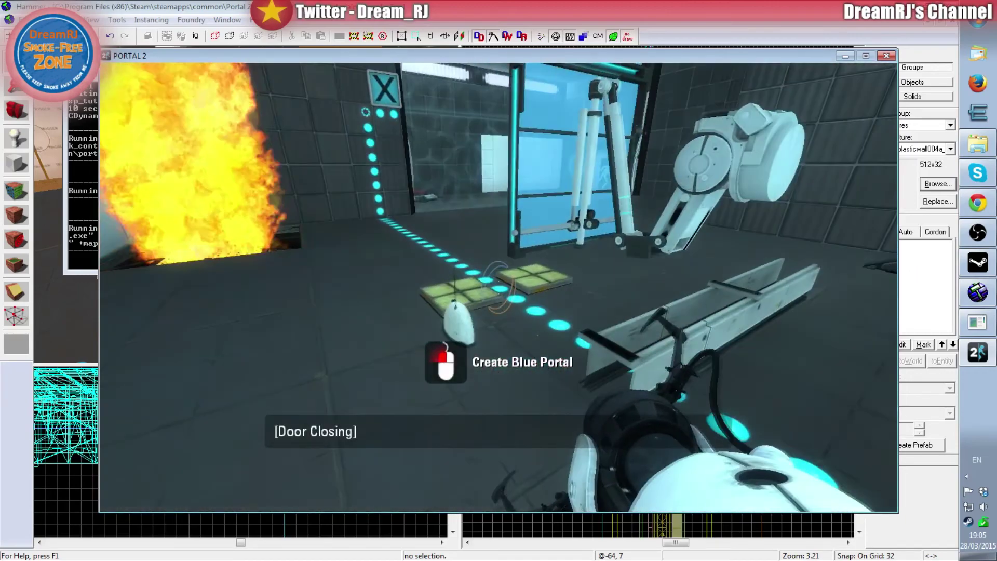
Step: Walk around the test chamber to examine the yellow tiles, white capsule prop, panel arms and flame grate
{"action": "key", "text": "w"}
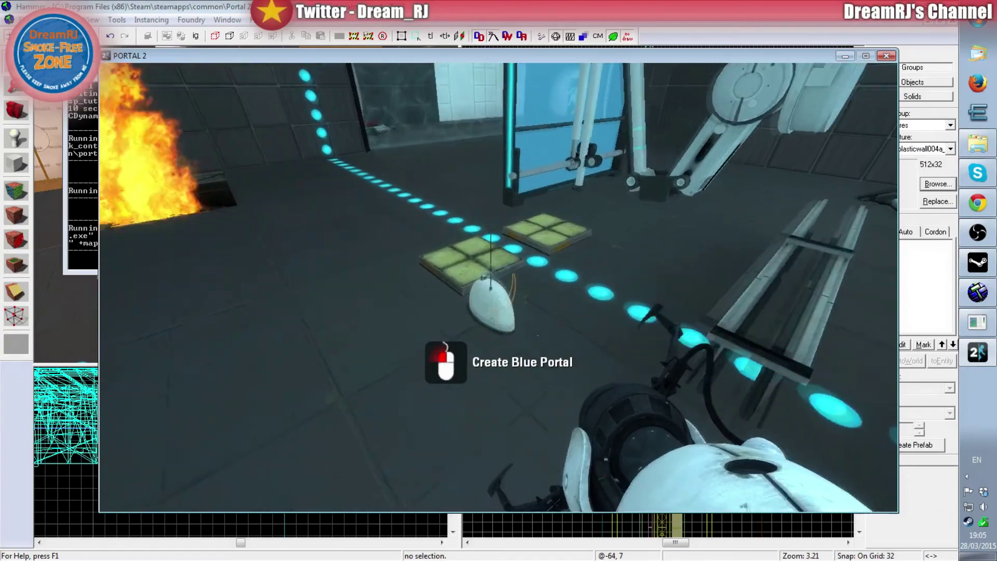
{"action": "key", "text": "w"}
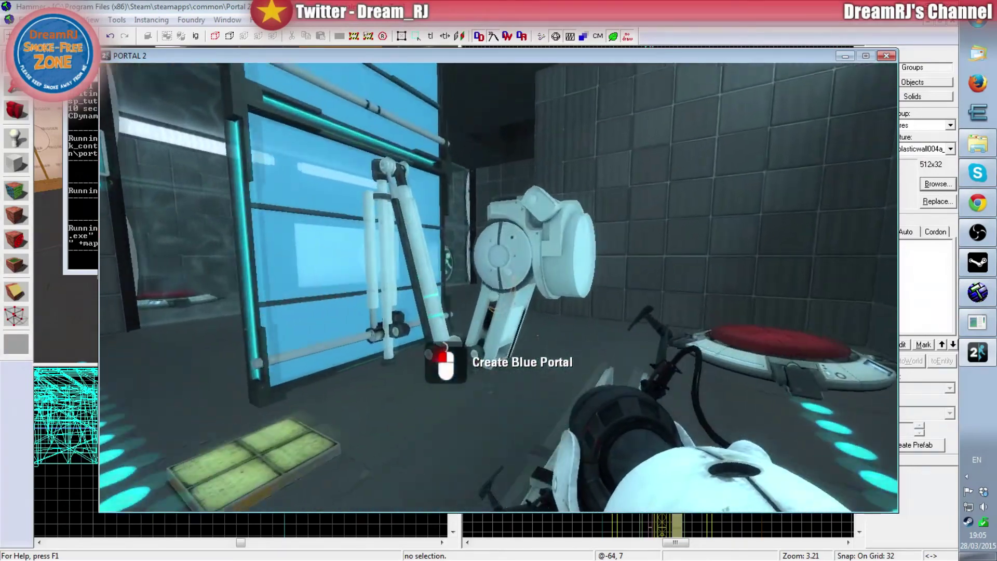
{"action": "key", "text": "w"}
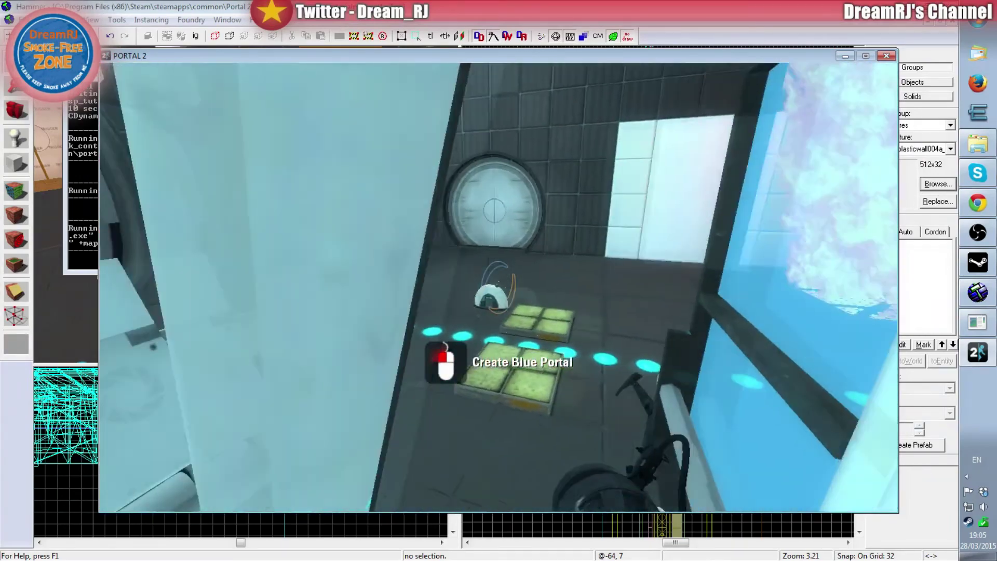
{"action": "key", "text": "w"}
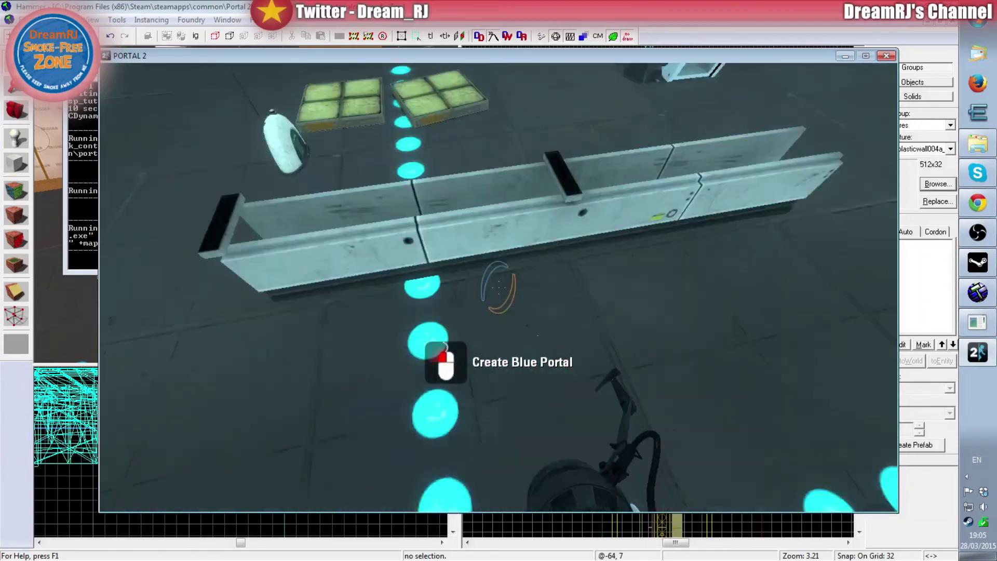
{"action": "key", "text": "w"}
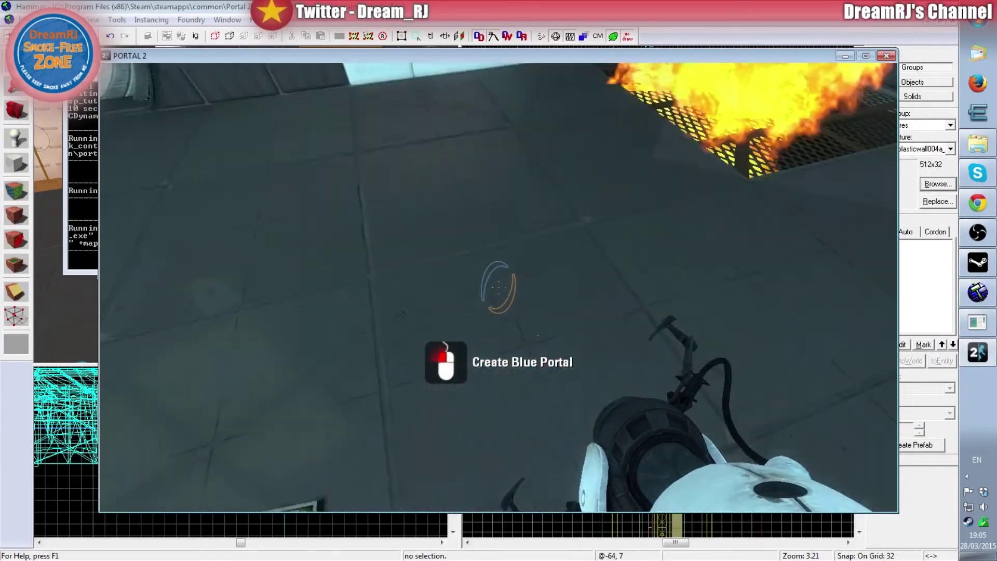
{"action": "key", "text": "s"}
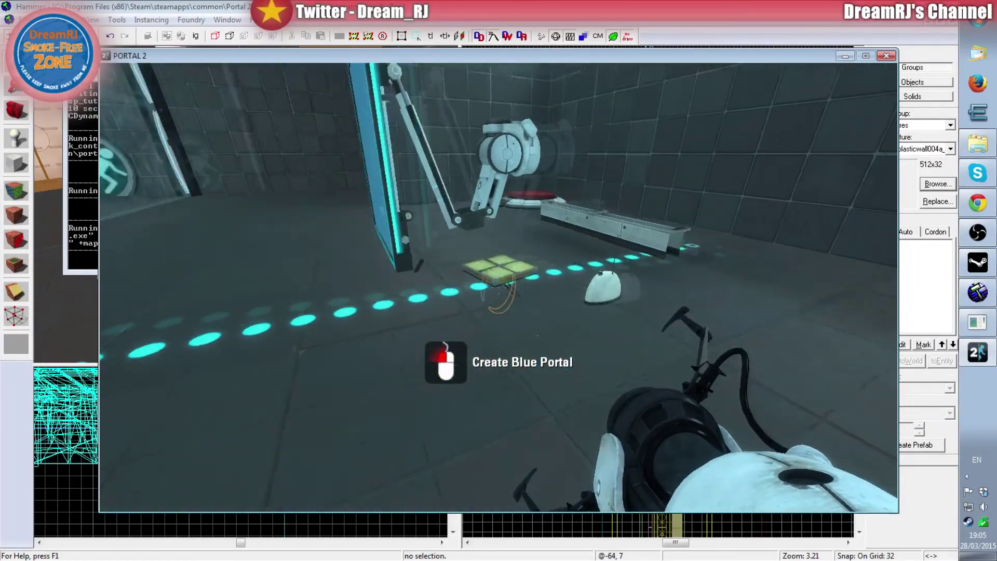
Step: Pick up the white capsule prop beside the tiles, carry it toward the flame grate and release it
{"action": "key", "text": "w"}
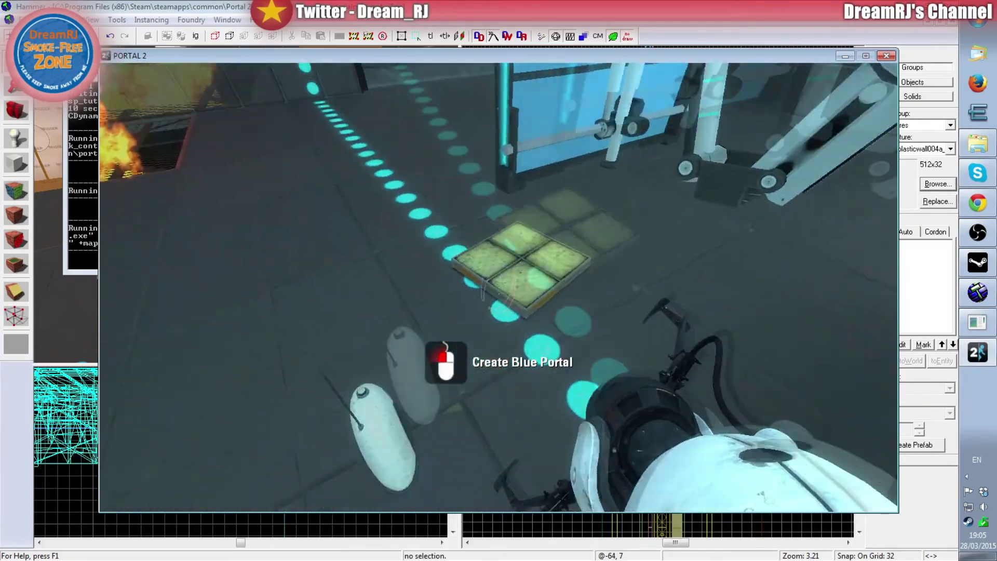
{"action": "key", "text": "e"}
{"action": "key", "text": "w"}
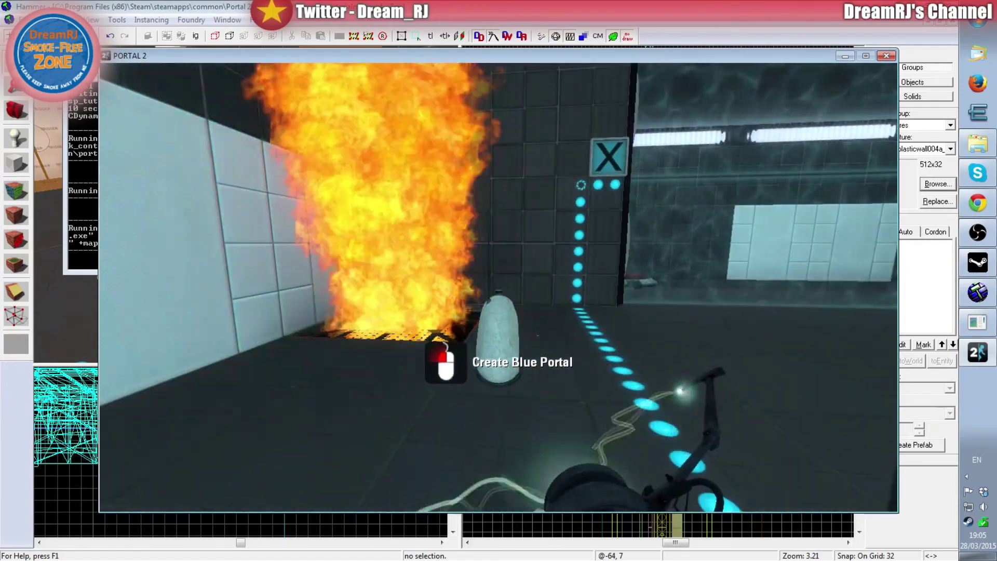
{"action": "key", "text": "e"}
{"action": "key", "text": "w"}
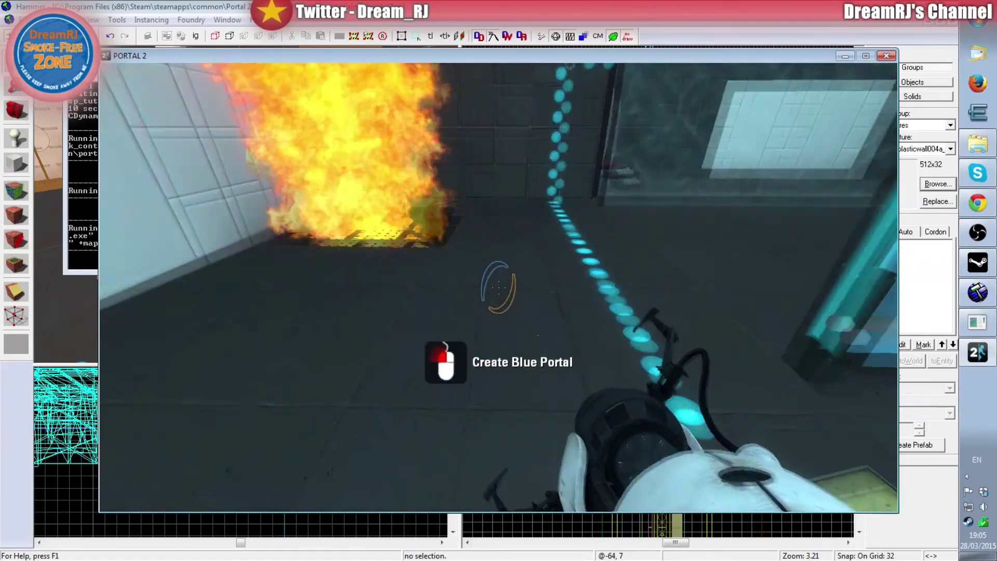
Step: Pick up the yellow tile from the floor, carry it to the flame grate and release it to test the break trigger
{"action": "key", "text": "s"}
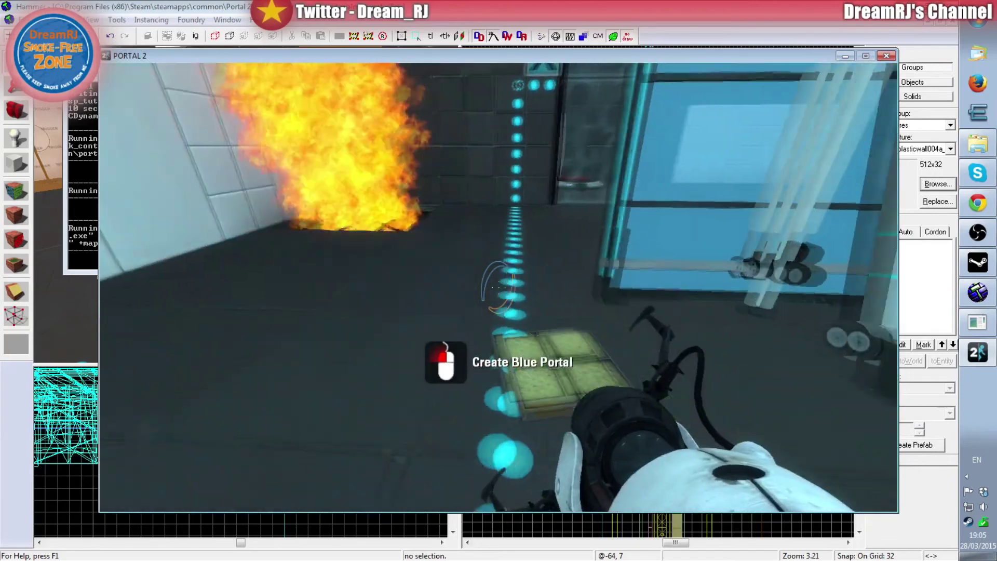
{"action": "key", "text": "e"}
{"action": "key", "text": "a"}
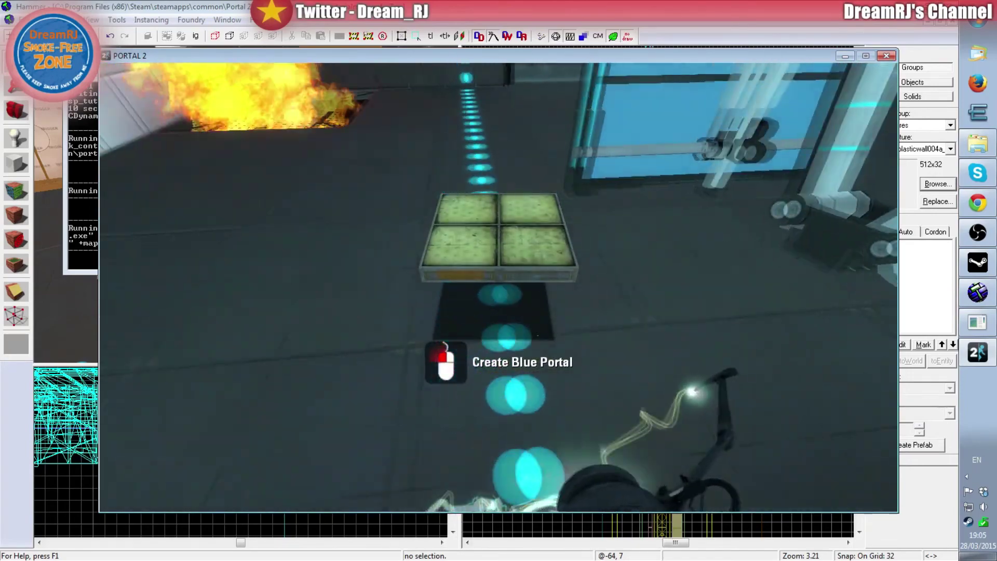
{"action": "key", "text": "w"}
{"action": "key", "text": "w"}
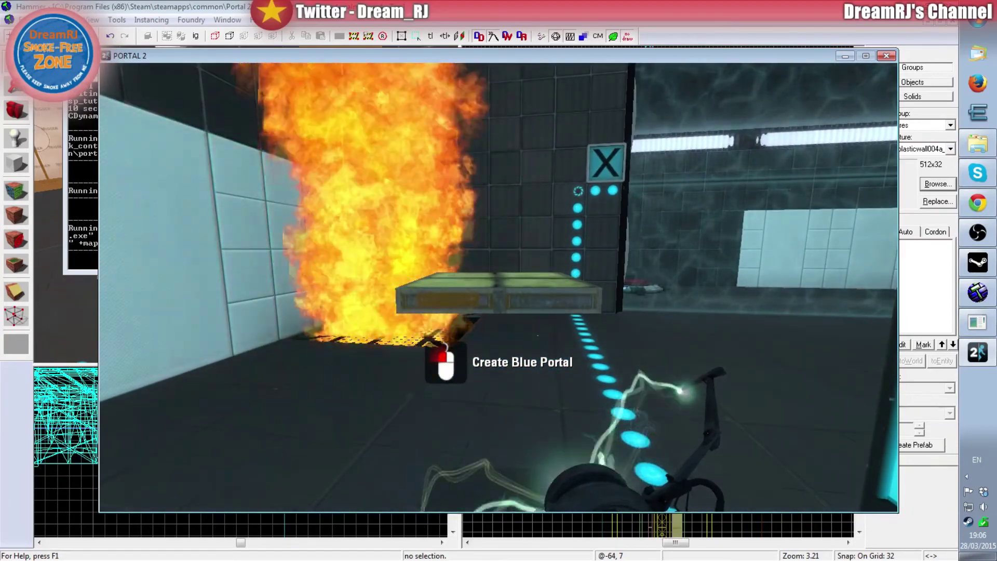
{"action": "key", "text": "e"}
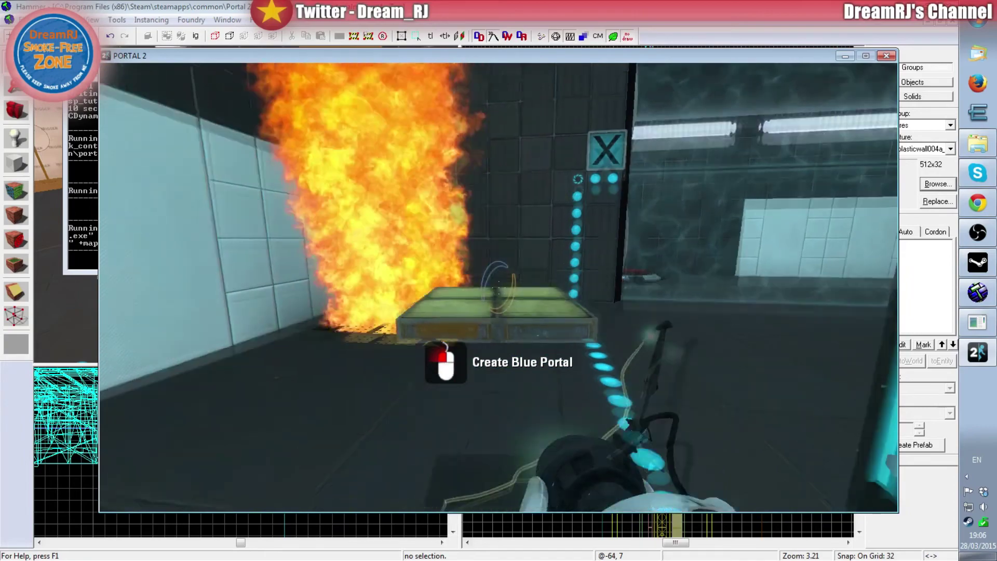
{"action": "key", "text": "w"}
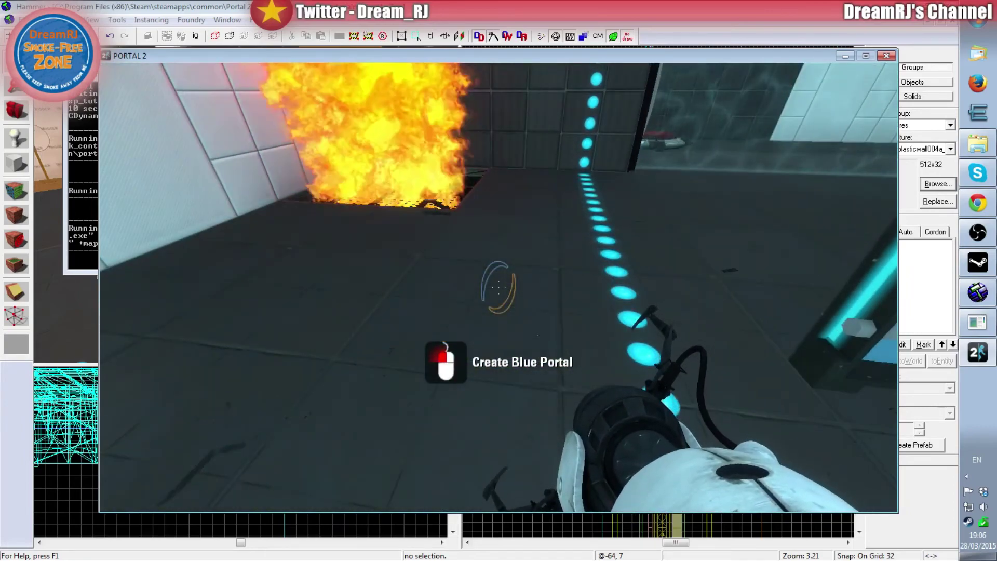
Step: Walk around the chamber to examine the flame grate and the surrounding floor after the tile test
{"action": "key", "text": "s"}
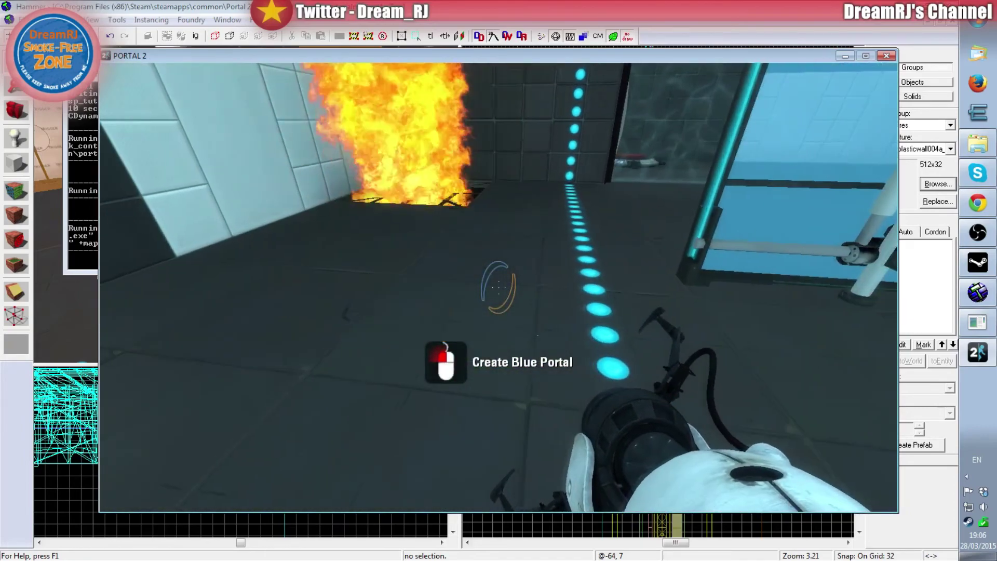
{"action": "key", "text": "a"}
{"action": "key", "text": "w"}
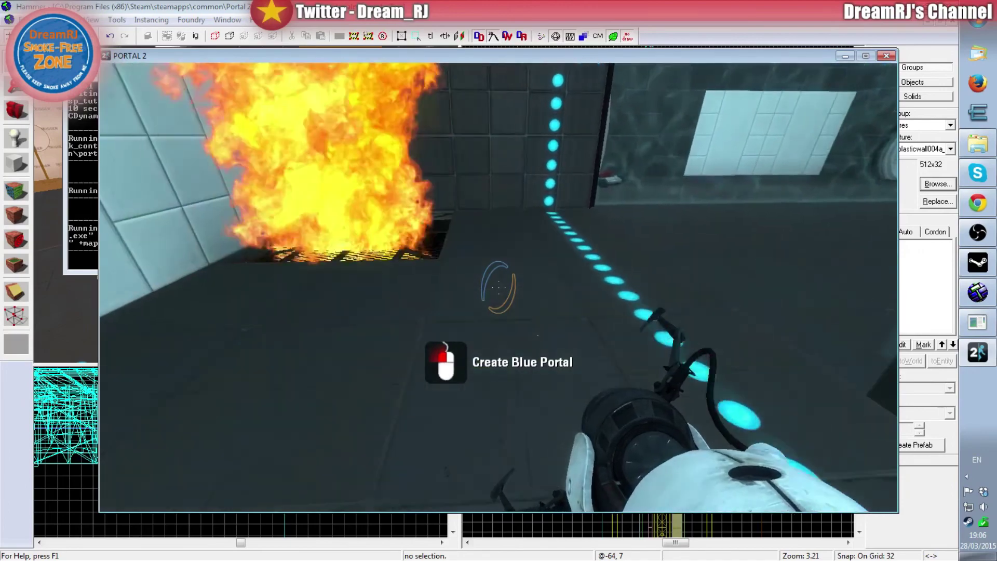
{"action": "key", "text": "s"}
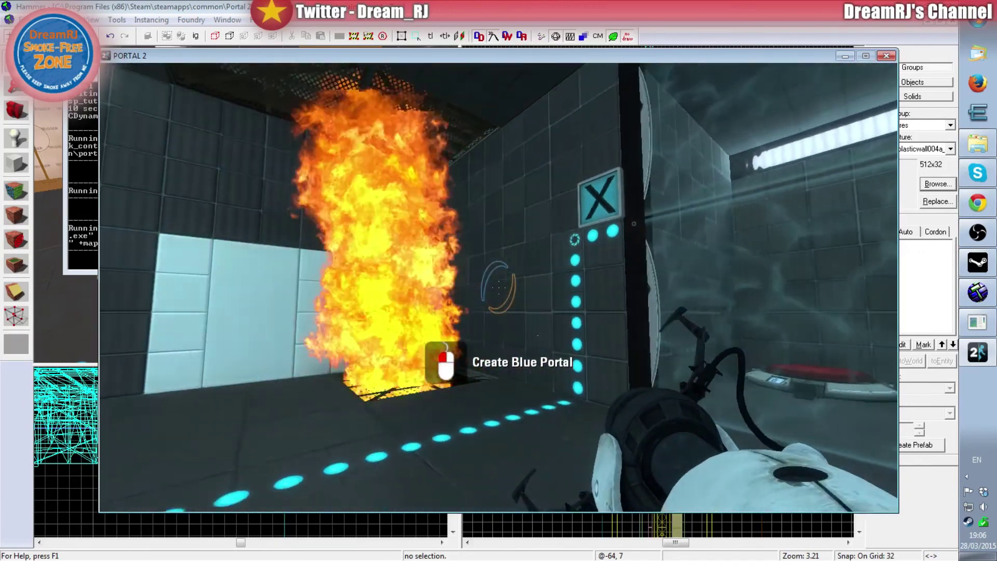
{"action": "key", "text": "a"}
{"action": "key", "text": "w"}
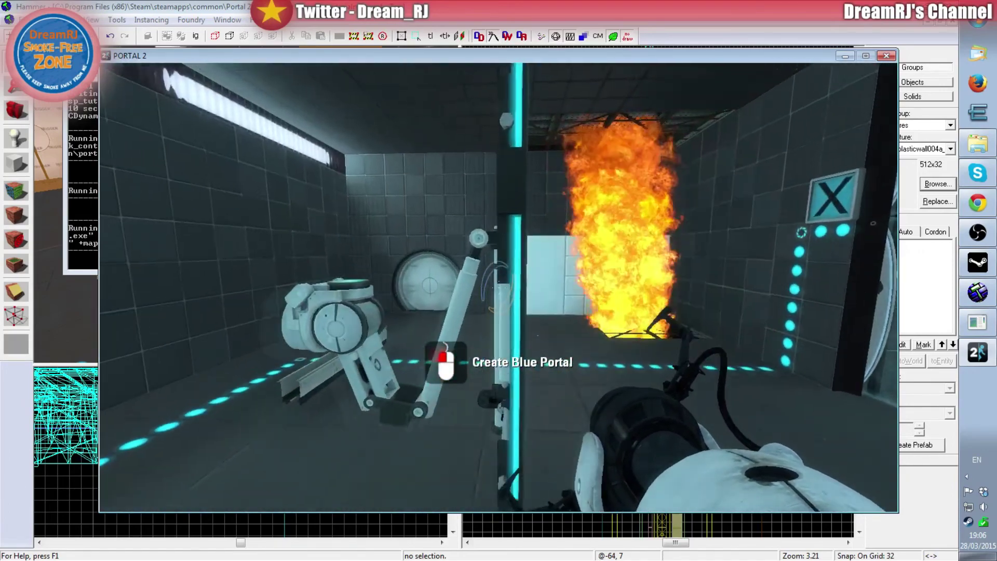
{"action": "key", "text": "a"}
{"action": "key", "text": "w"}
{"action": "key", "text": "w"}
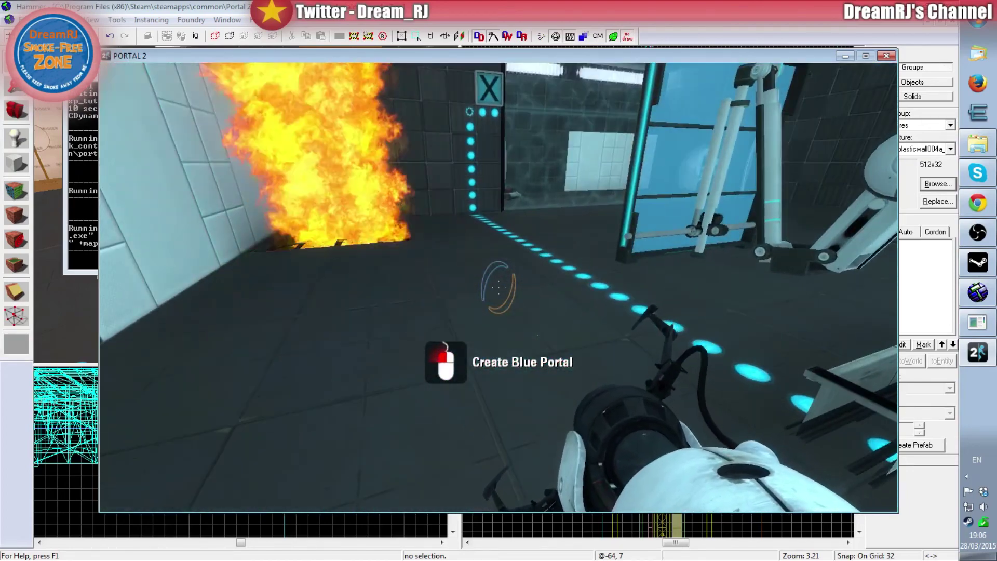
Step: Finish the in-game test and switch from Portal 2 to the map launcher's console window
{"action": "left_click", "coordinate": [498, 287]}
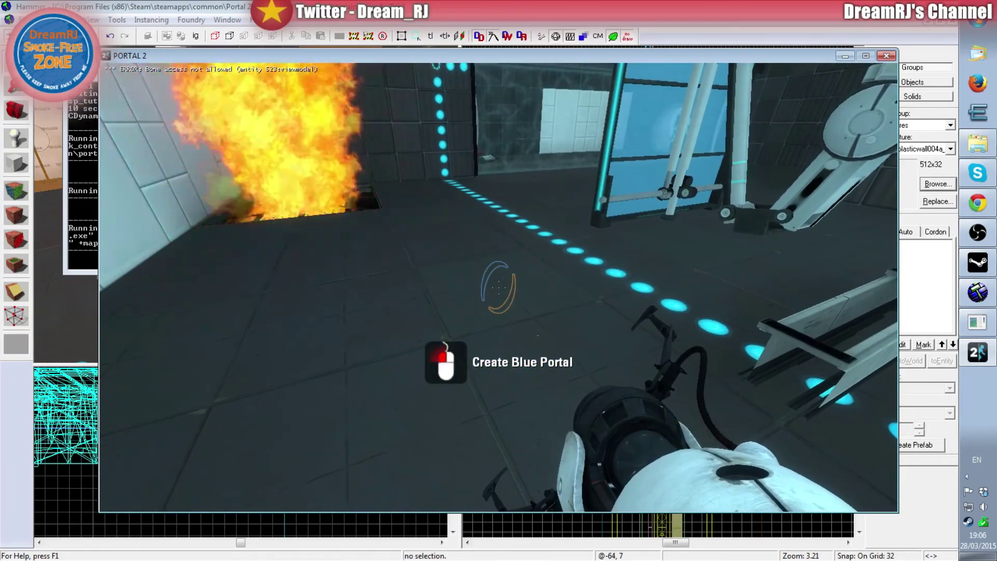
{"action": "mouse_move", "coordinate": [498, 287]}
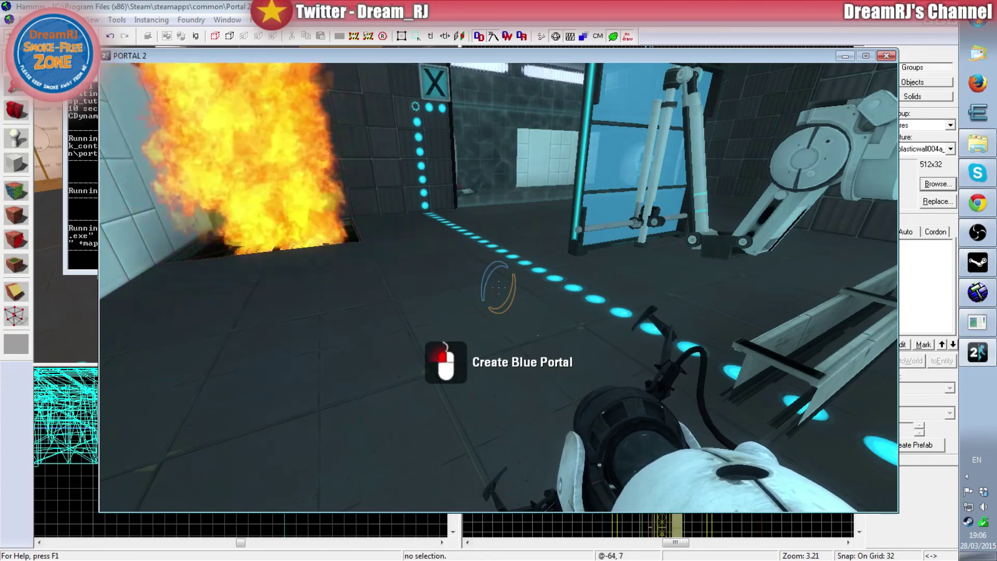
{"action": "key", "text": "alt+Tab"}
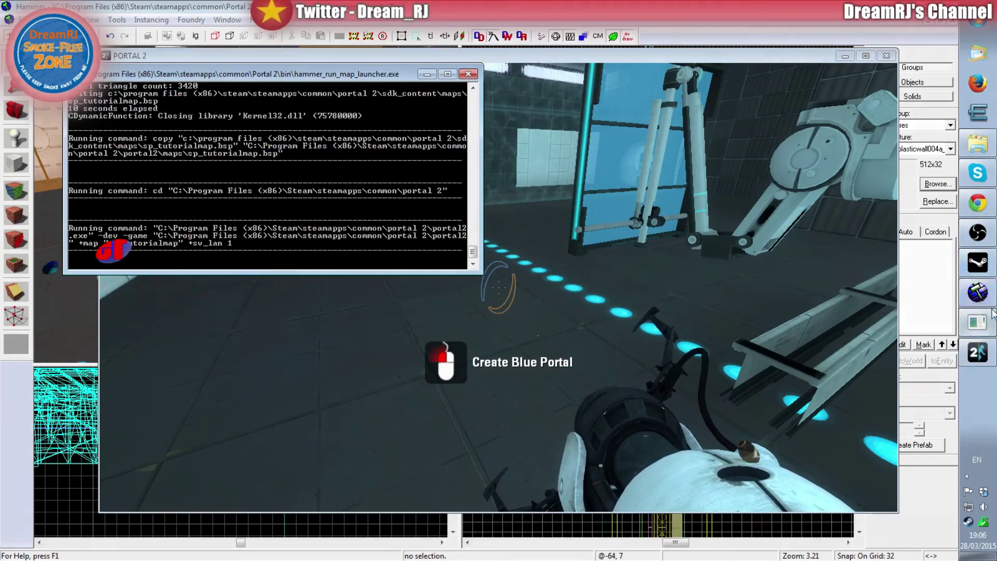